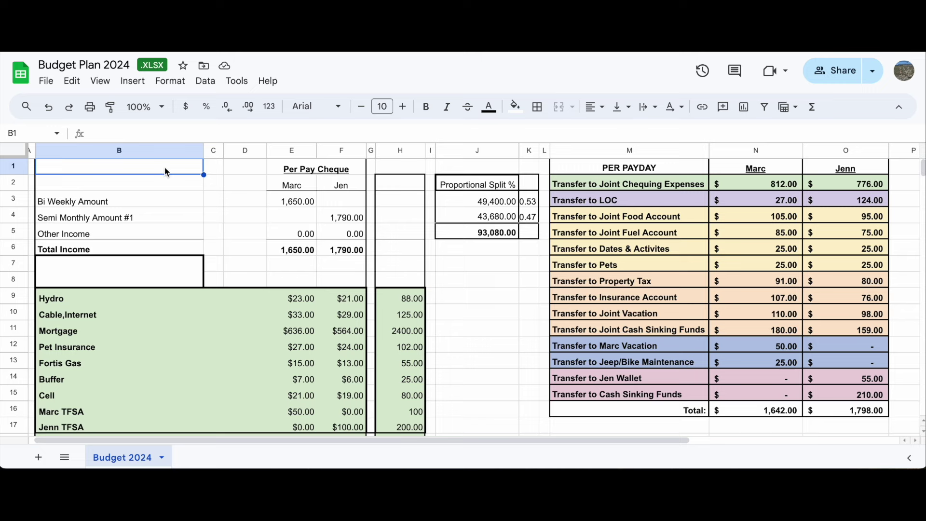
{"action": "left_click", "coordinate": [159, 185]}
{"action": "left_click", "coordinate": [160, 177]}
{"action": "left_click", "coordinate": [251, 198]}
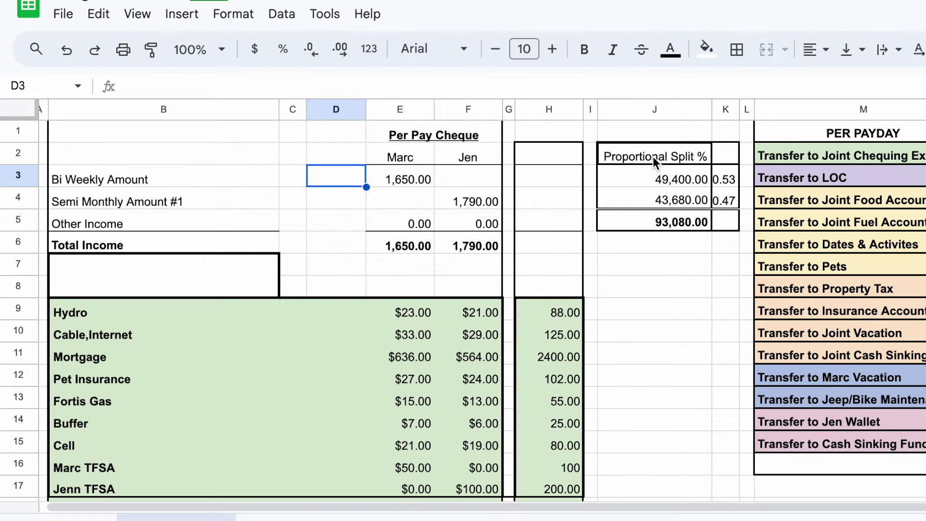
- Inspect the annual income formulas and their sum in the Proportional Split % table, cells J3 to J5
{"action": "left_click", "coordinate": [634, 174]}
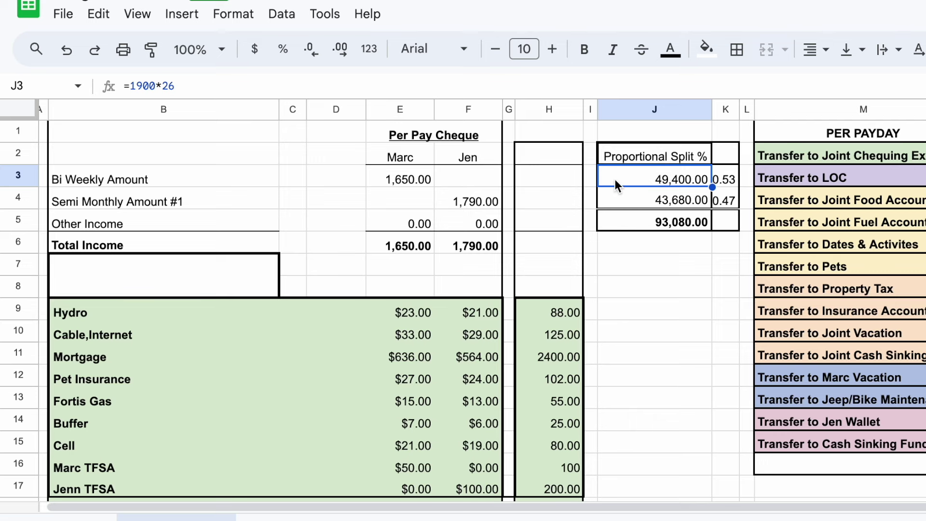
{"action": "left_click", "coordinate": [624, 202]}
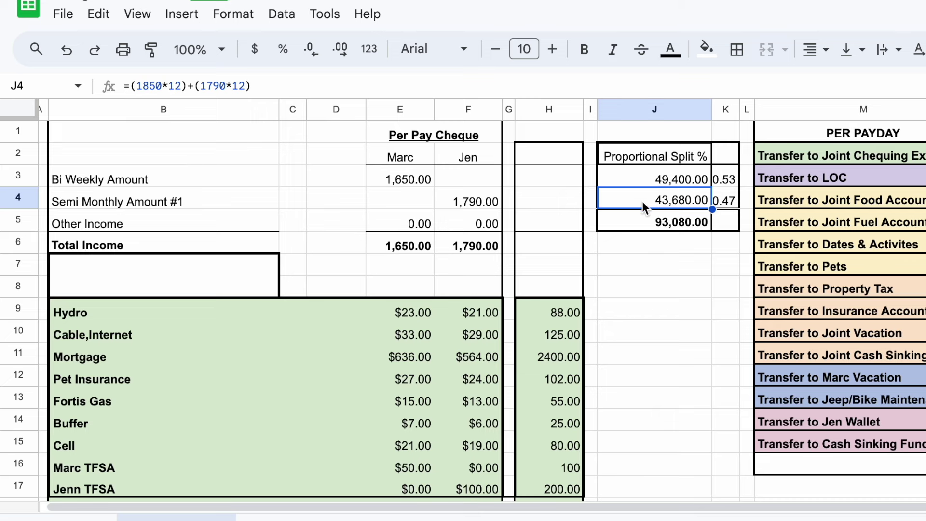
{"action": "left_click", "coordinate": [644, 222]}
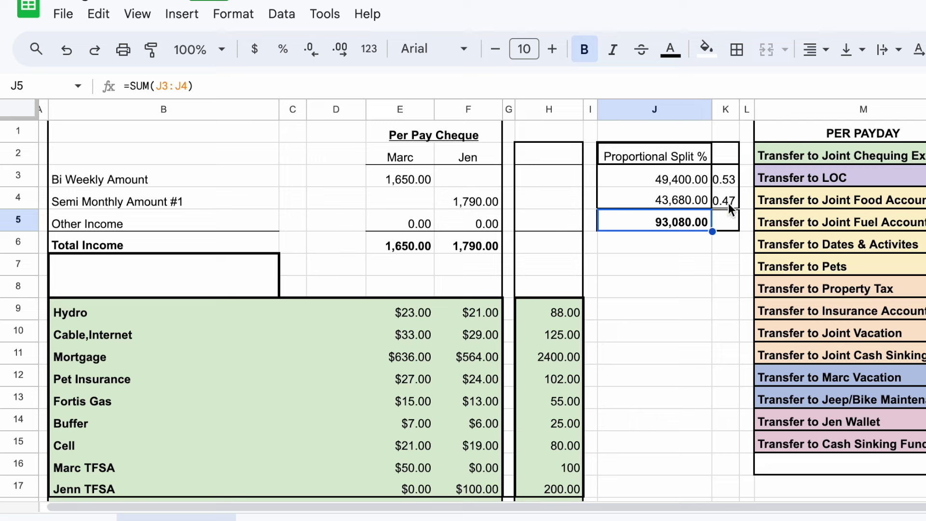
{"action": "left_click", "coordinate": [682, 186]}
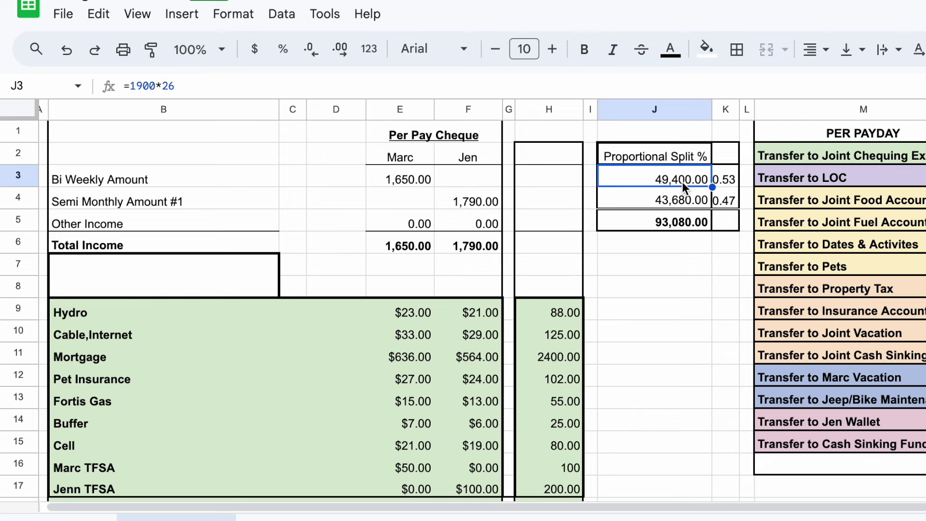
{"action": "left_click", "coordinate": [649, 221]}
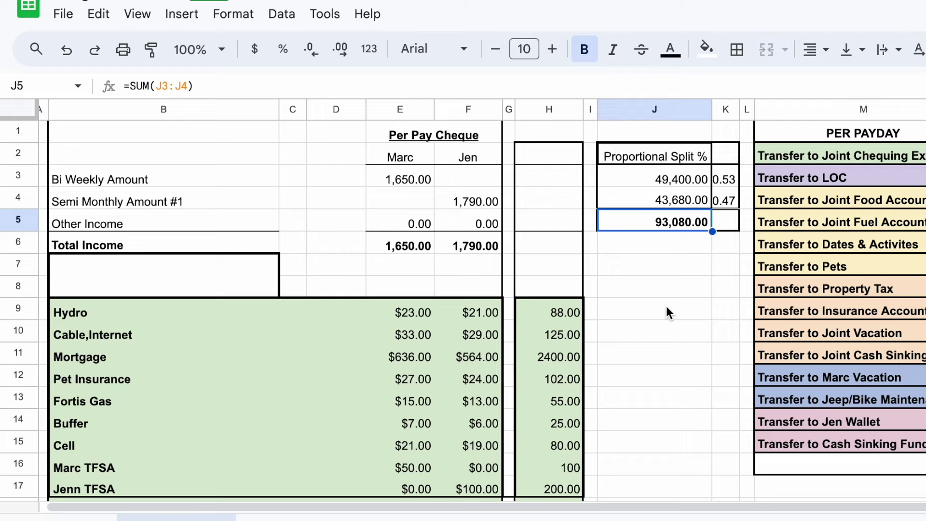
- Look over the fixed monthly expenses from Hydro to the TFSA rows, including the Buffer entry
{"action": "scroll", "coordinate": [667, 306], "scroll_direction": "down", "scroll_amount": 5}
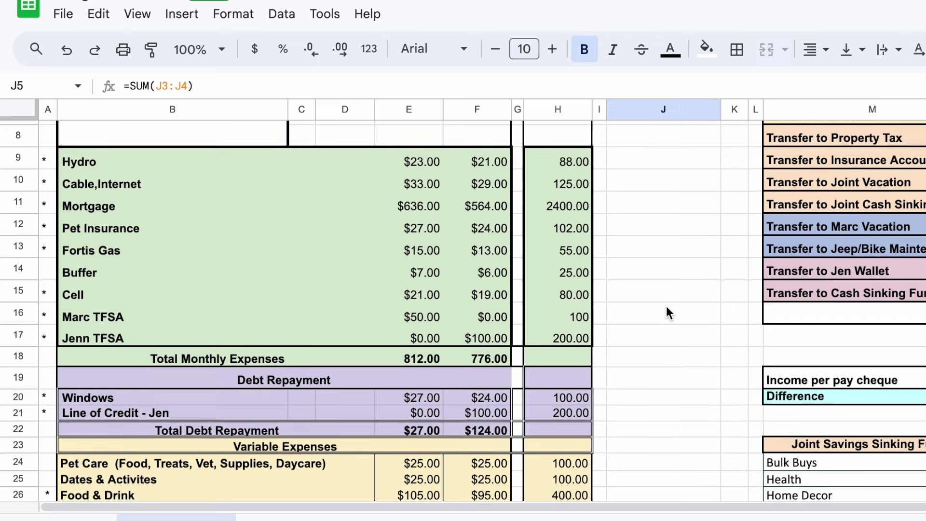
{"action": "scroll", "coordinate": [666, 305], "scroll_direction": "up", "scroll_amount": 3}
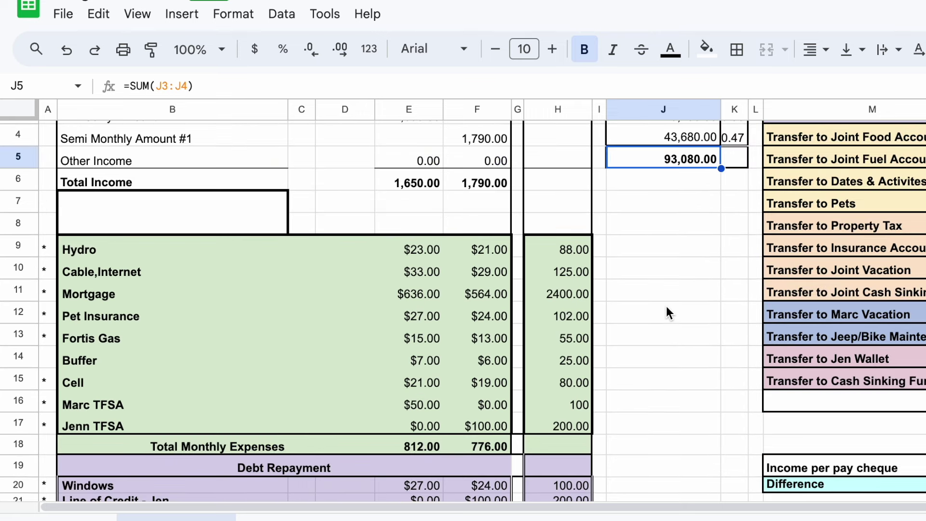
{"action": "scroll", "coordinate": [666, 307], "scroll_direction": "down", "scroll_amount": 3}
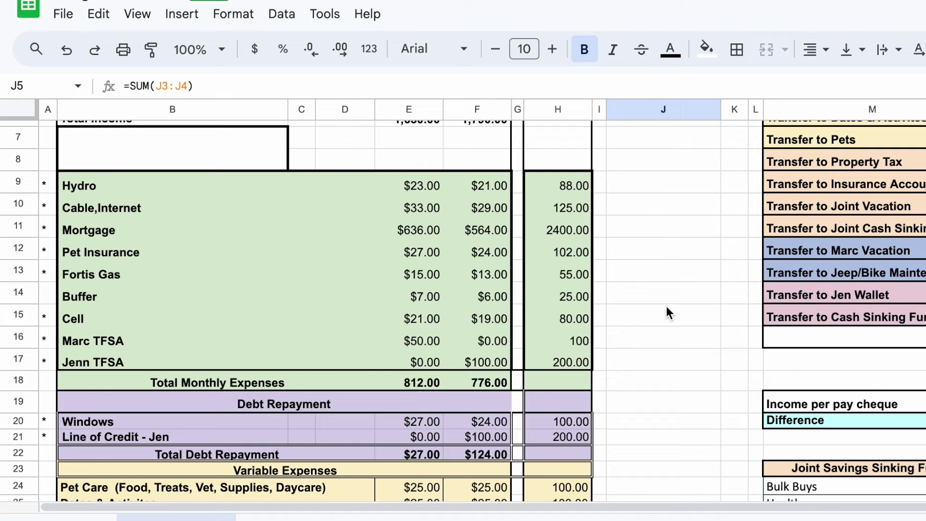
{"action": "scroll", "coordinate": [667, 306], "scroll_direction": "up", "scroll_amount": 5}
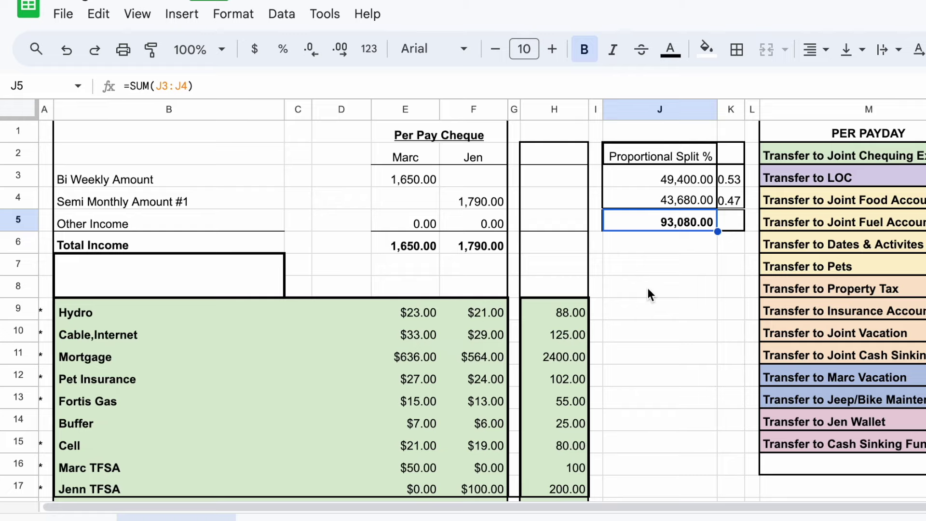
{"action": "scroll", "coordinate": [647, 288], "scroll_direction": "down", "scroll_amount": 3}
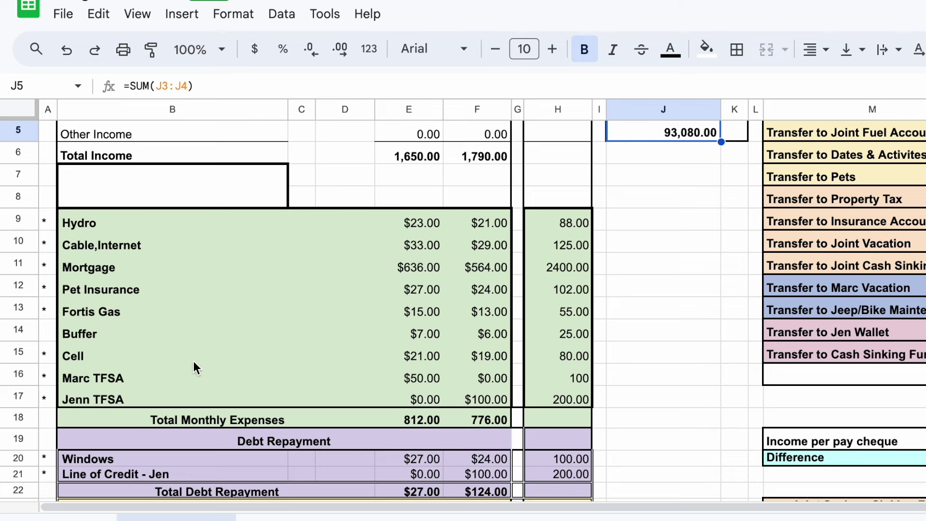
{"action": "left_click", "coordinate": [179, 335]}
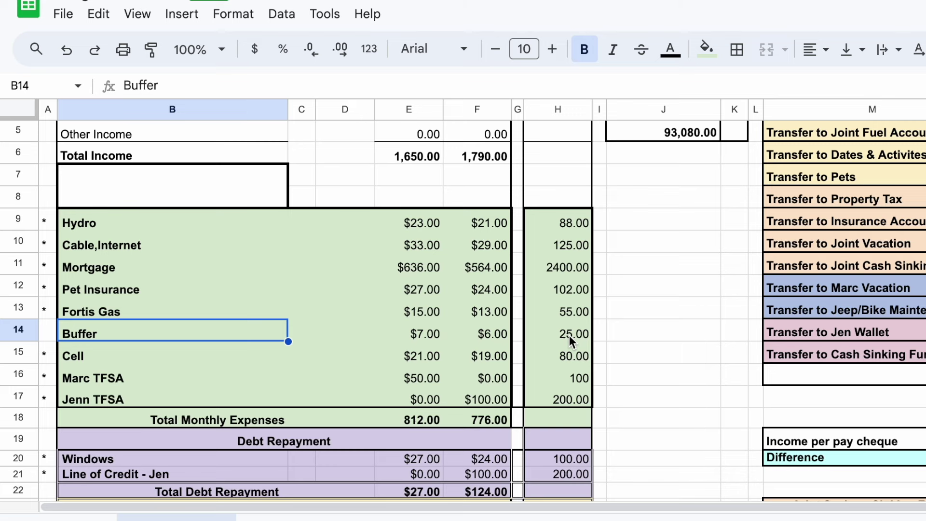
- Examine the Hydro row's monthly amount in H9 and both partners' rounded proportional split formulas in E9 and F9
{"action": "left_click", "coordinate": [561, 221]}
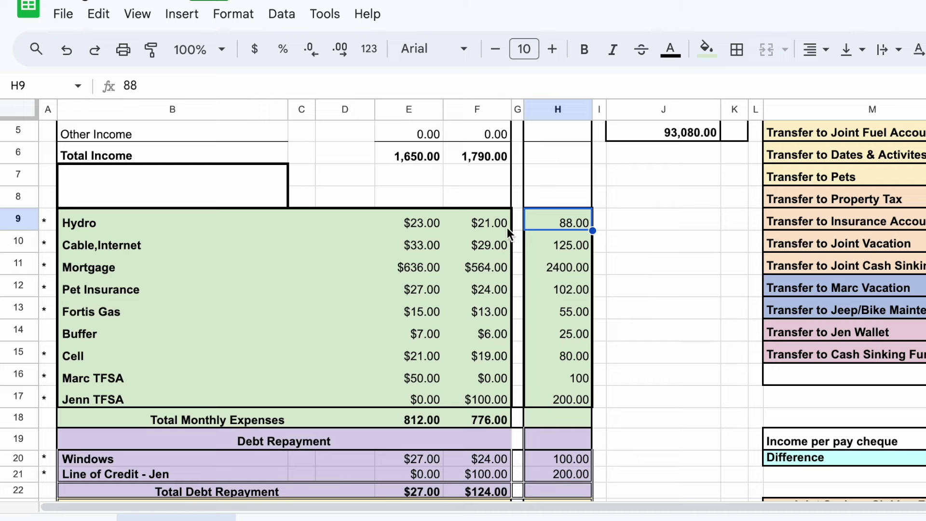
{"action": "left_click", "coordinate": [424, 228]}
{"action": "scroll", "coordinate": [565, 228], "scroll_direction": "up", "scroll_amount": 1}
{"action": "scroll", "coordinate": [566, 228], "scroll_direction": "up", "scroll_amount": 1}
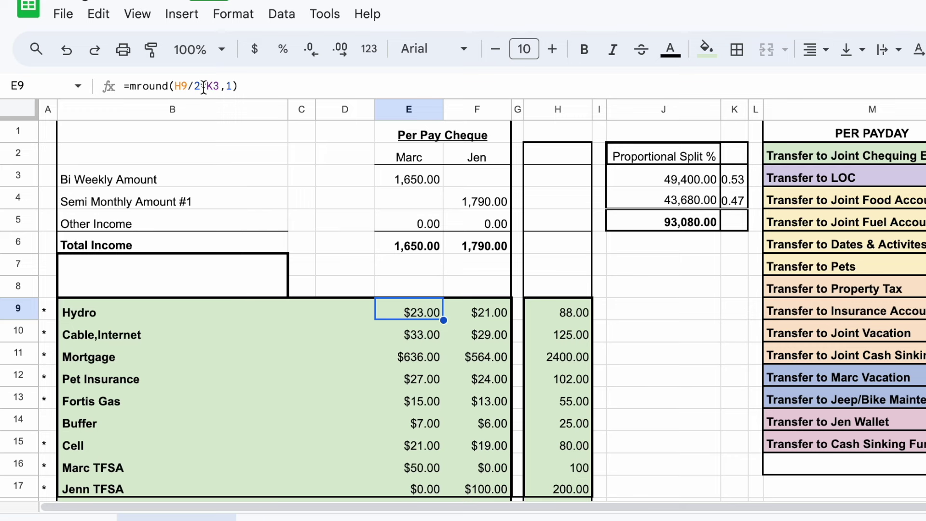
{"action": "type", "text": "*"}
{"action": "left_click", "coordinate": [485, 316]}
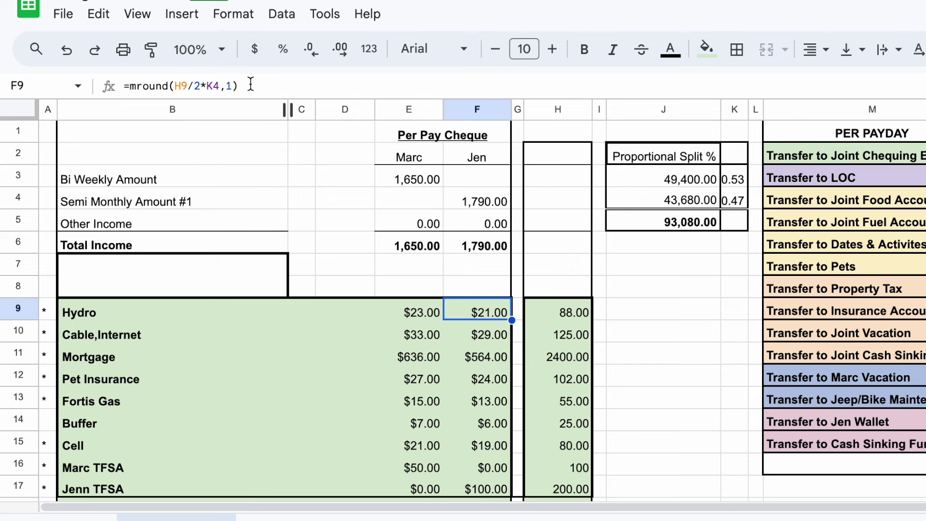
{"action": "left_click", "coordinate": [578, 313]}
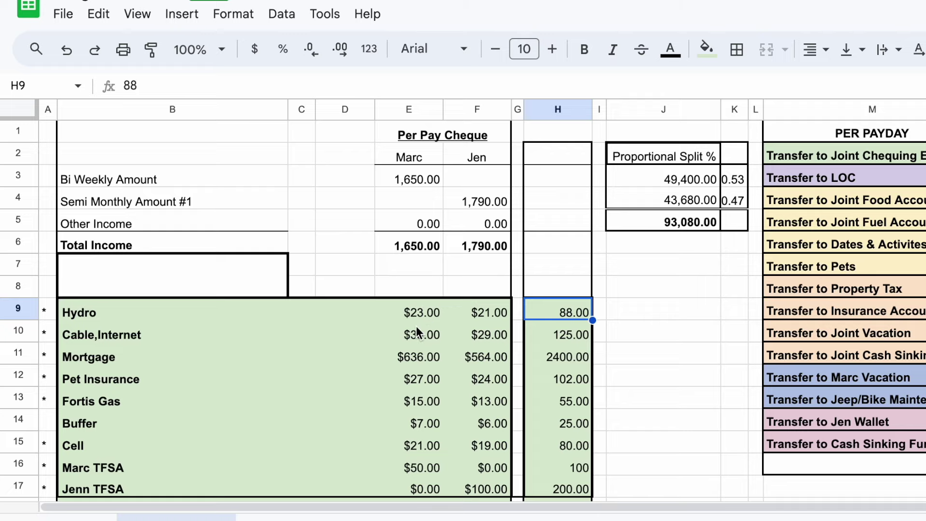
- Compare the formulas that halve each partner's individual TFSA contribution in cells E16 and F17
{"action": "scroll", "coordinate": [416, 325], "scroll_direction": "down", "scroll_amount": 3}
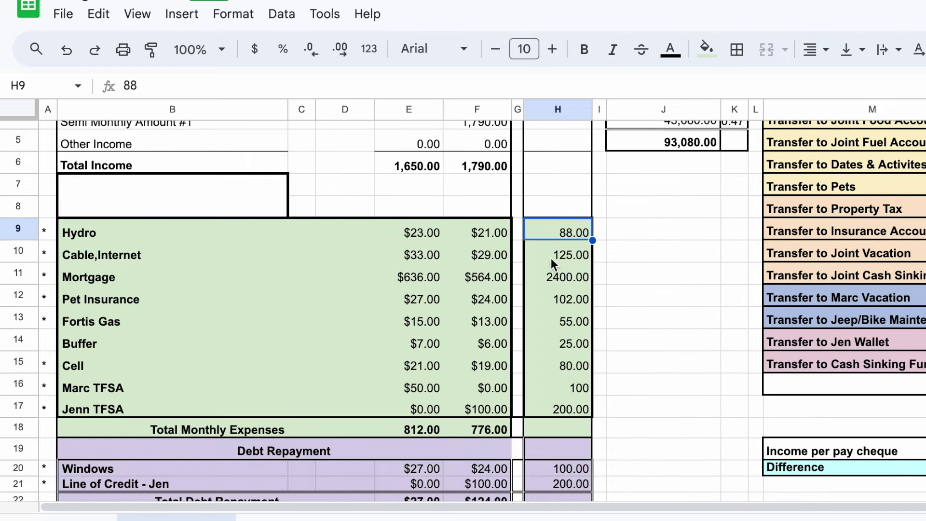
{"action": "left_click", "coordinate": [415, 382]}
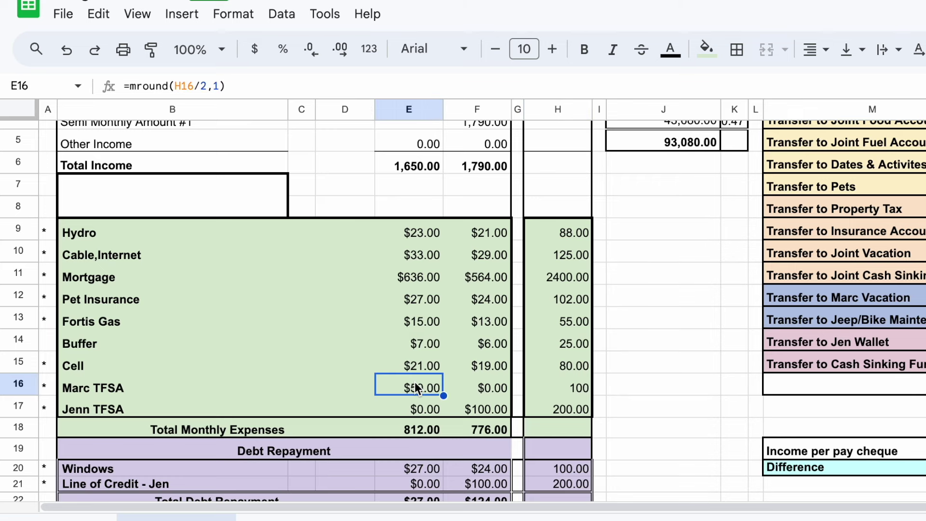
{"action": "left_click", "coordinate": [433, 408]}
{"action": "left_click", "coordinate": [490, 407]}
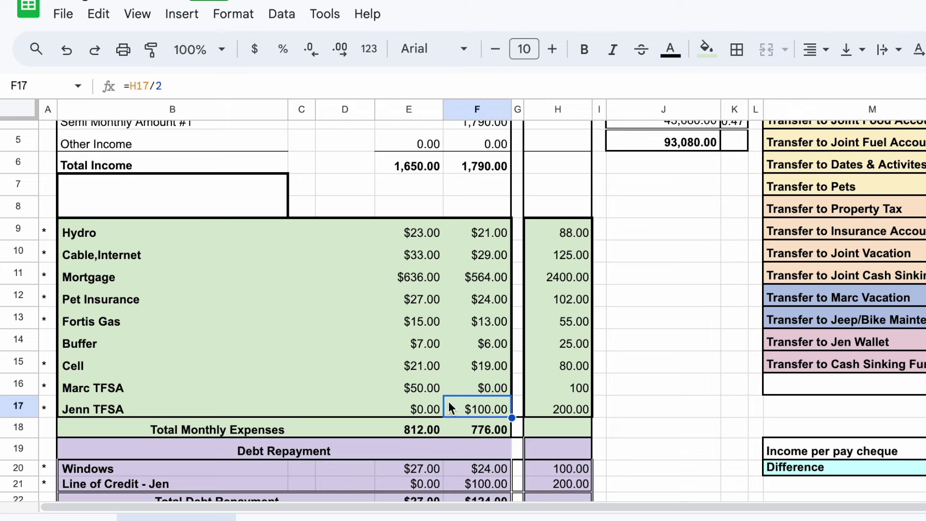
{"action": "left_click", "coordinate": [430, 385]}
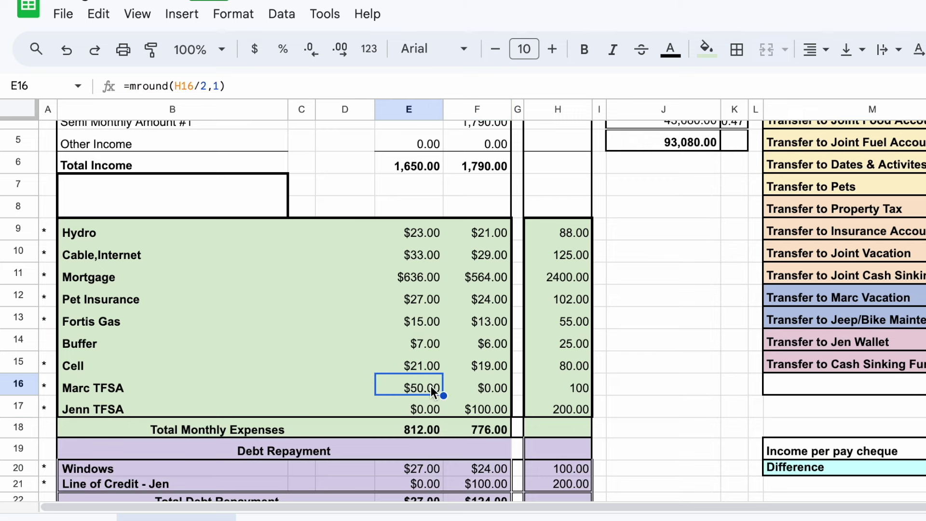
{"action": "left_click", "coordinate": [473, 408]}
{"action": "left_click", "coordinate": [432, 390]}
{"action": "left_click", "coordinate": [473, 412]}
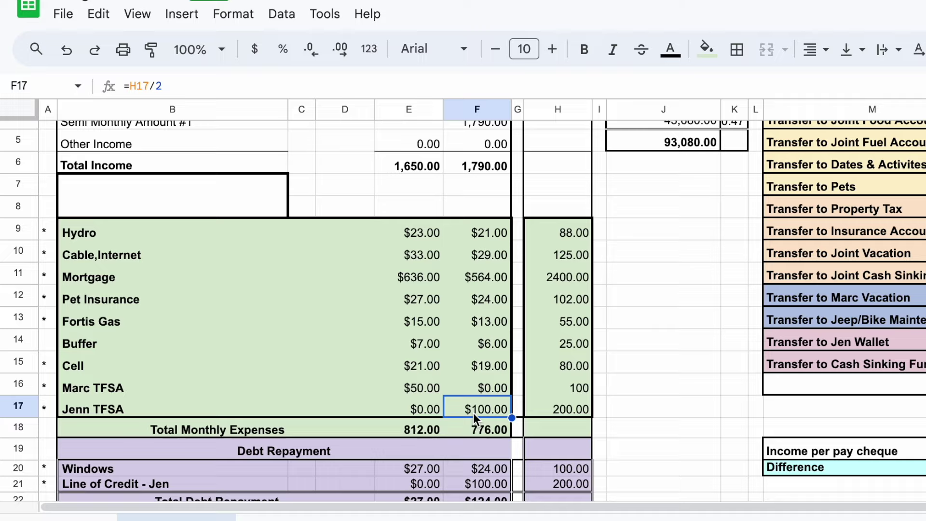
- Check the Mortgage row's monthly amount and split formula against the Hydro and Cable,Internet split formulas in column E
{"action": "scroll", "coordinate": [470, 386], "scroll_direction": "down", "scroll_amount": 5}
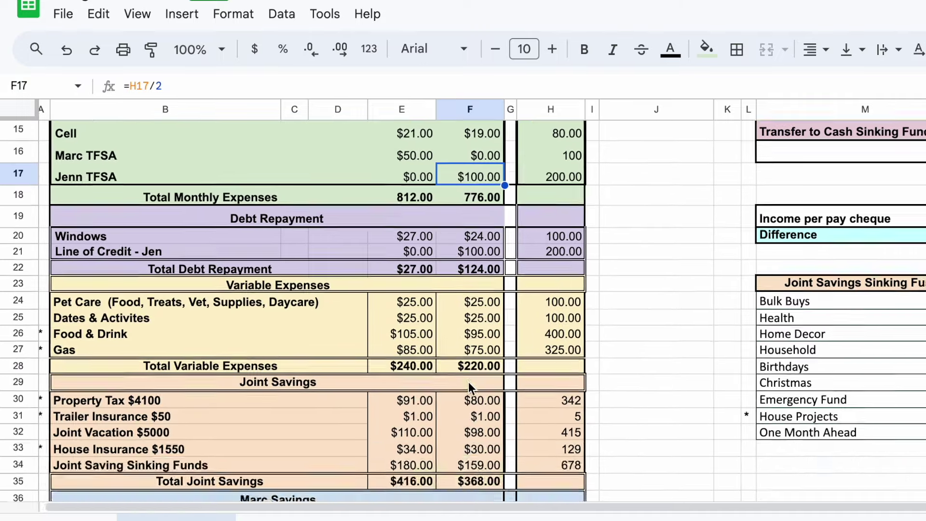
{"action": "scroll", "coordinate": [470, 386], "scroll_direction": "up", "scroll_amount": 5}
{"action": "left_click", "coordinate": [564, 294]}
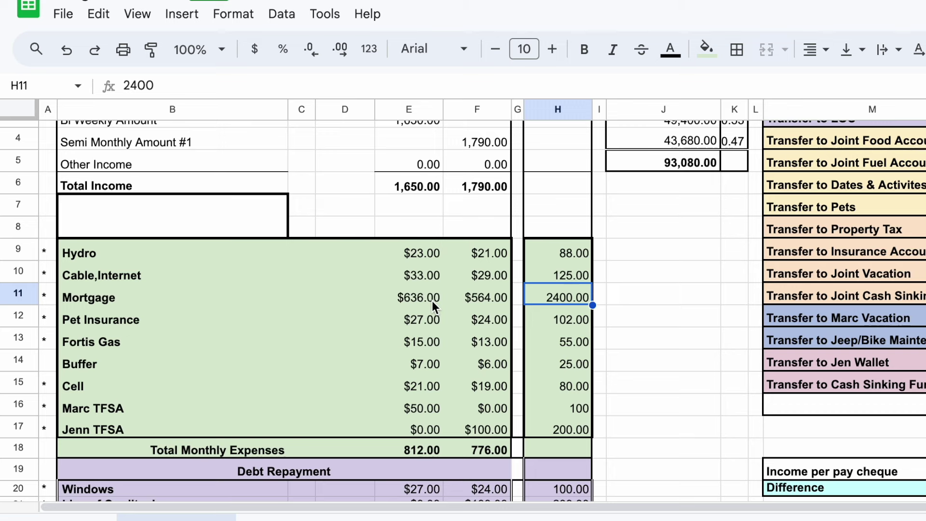
{"action": "left_click", "coordinate": [416, 296]}
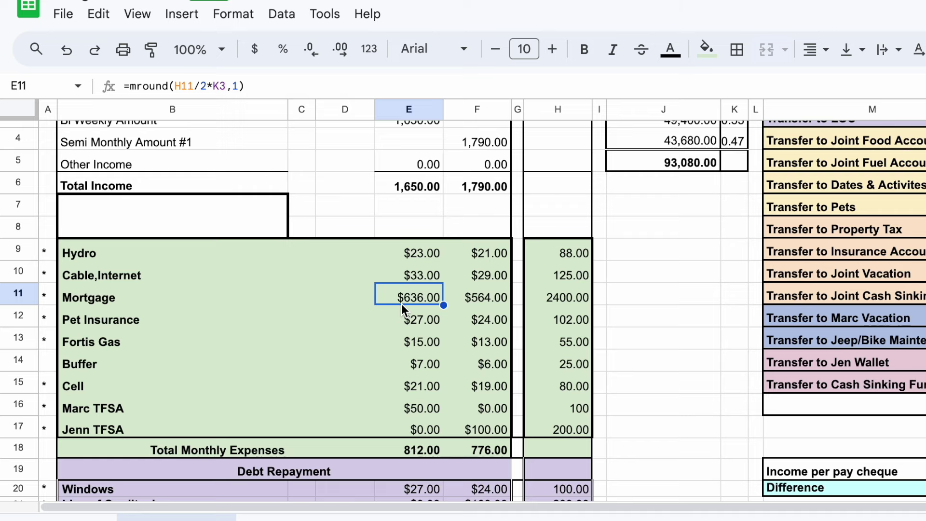
{"action": "left_click", "coordinate": [418, 252]}
{"action": "left_click", "coordinate": [419, 277]}
{"action": "left_click", "coordinate": [419, 256]}
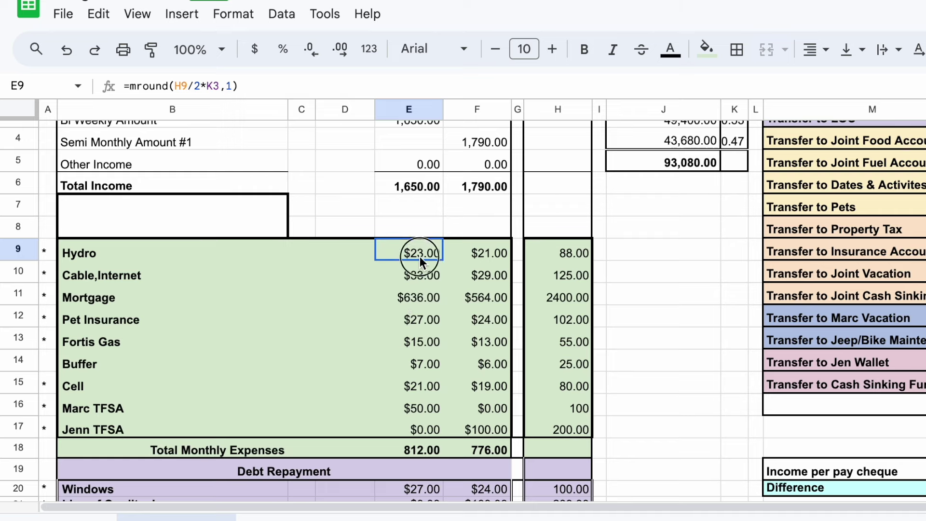
{"action": "left_click", "coordinate": [420, 303]}
- Review the Food & Drink and Gas monthly amounts under Variable Expenses and the Gas split formulas in E27 and F27
{"action": "scroll", "coordinate": [434, 296], "scroll_direction": "down", "scroll_amount": 1}
{"action": "scroll", "coordinate": [421, 292], "scroll_direction": "down", "scroll_amount": 8}
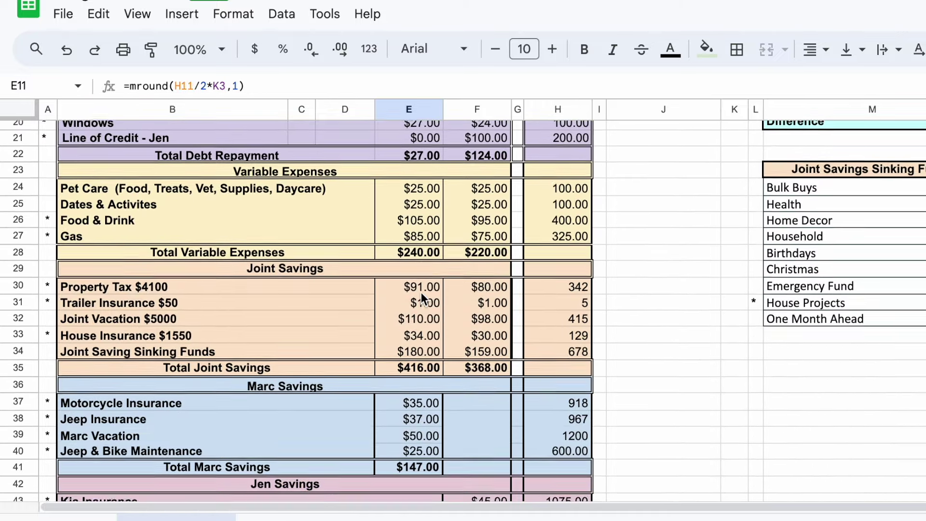
{"action": "scroll", "coordinate": [421, 292], "scroll_direction": "down", "scroll_amount": 2}
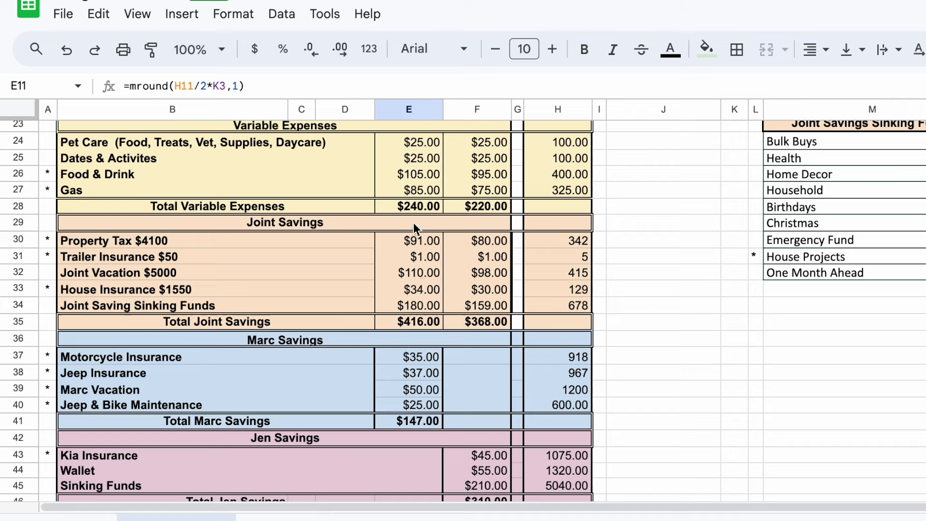
{"action": "left_click", "coordinate": [279, 174]}
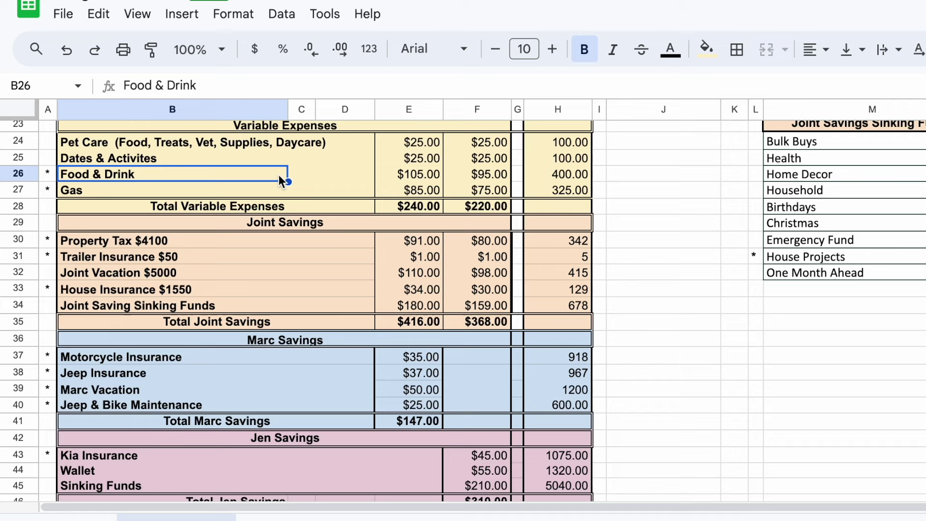
{"action": "left_click", "coordinate": [271, 191]}
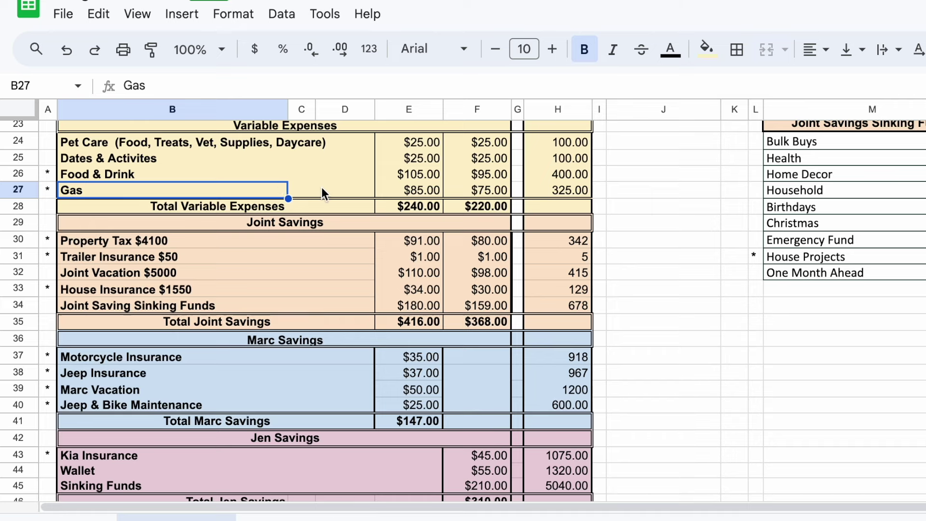
{"action": "left_click", "coordinate": [561, 172]}
{"action": "left_click", "coordinate": [562, 188]}
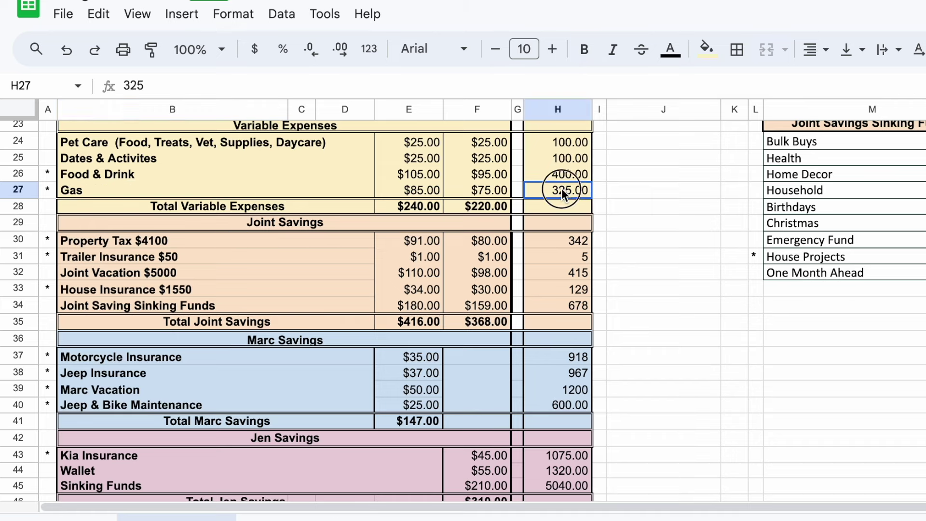
{"action": "left_click", "coordinate": [560, 172]}
{"action": "left_click", "coordinate": [560, 187]}
{"action": "left_click", "coordinate": [415, 191]}
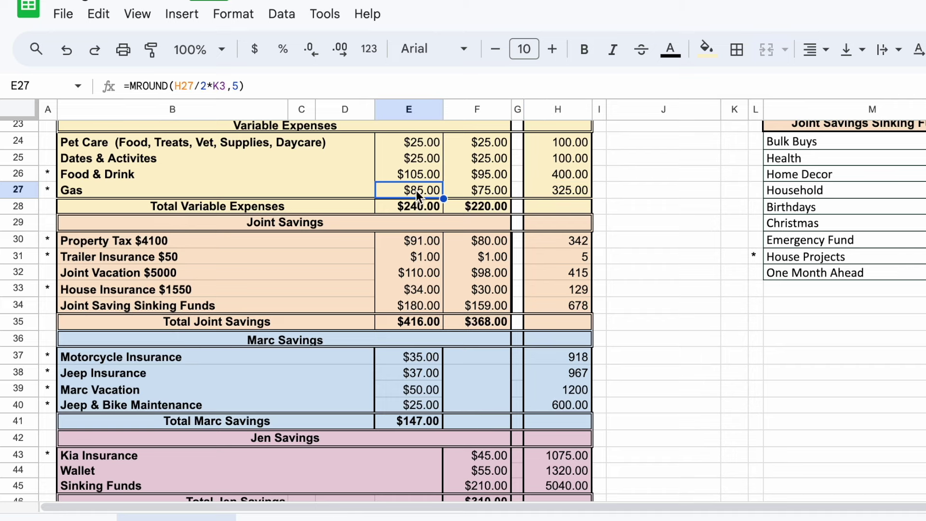
{"action": "left_click", "coordinate": [489, 191]}
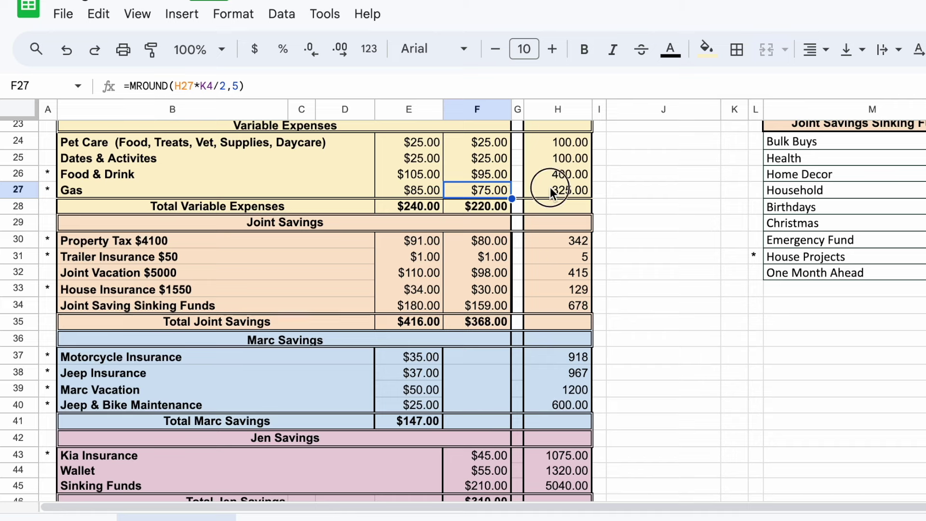
{"action": "left_click", "coordinate": [571, 193]}
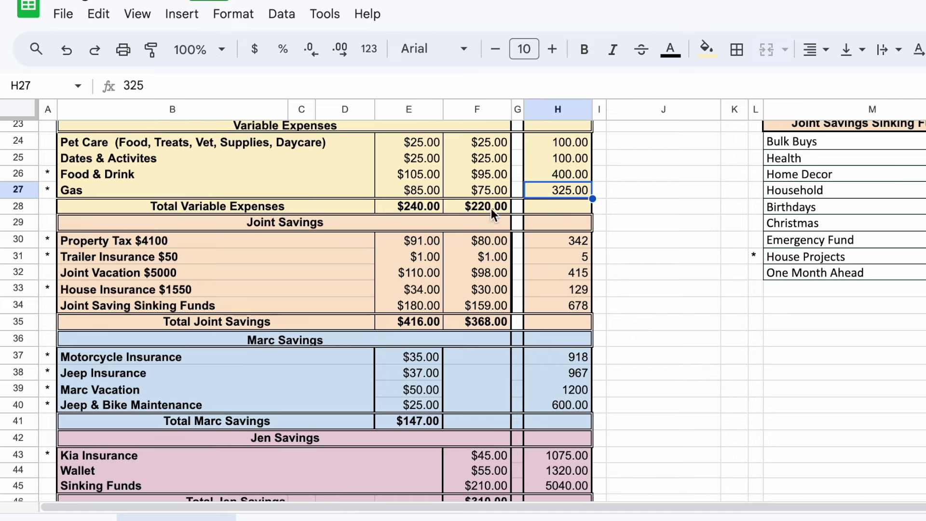
- Review the Joint Savings category labels and their annual amounts, from Property Tax through House Insurance in B30 to B33
{"action": "scroll", "coordinate": [453, 219], "scroll_direction": "down", "scroll_amount": 3}
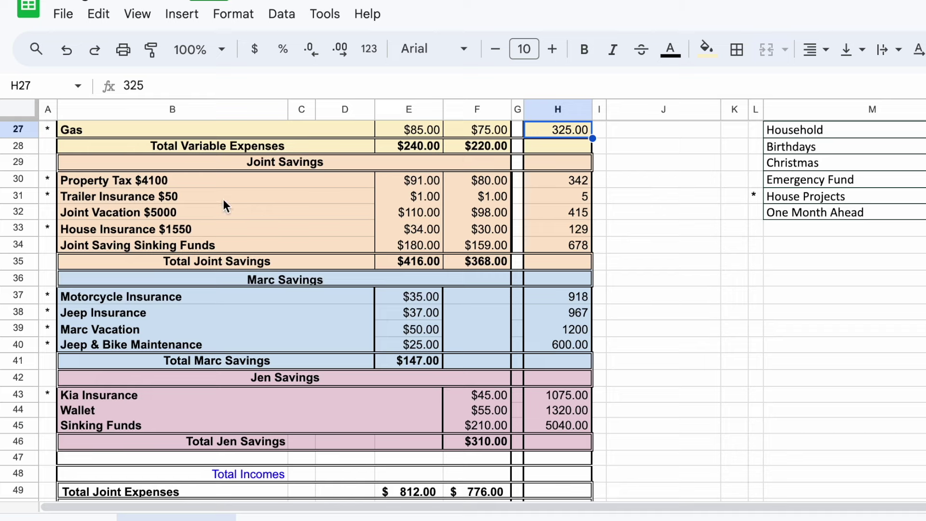
{"action": "left_click", "coordinate": [193, 178]}
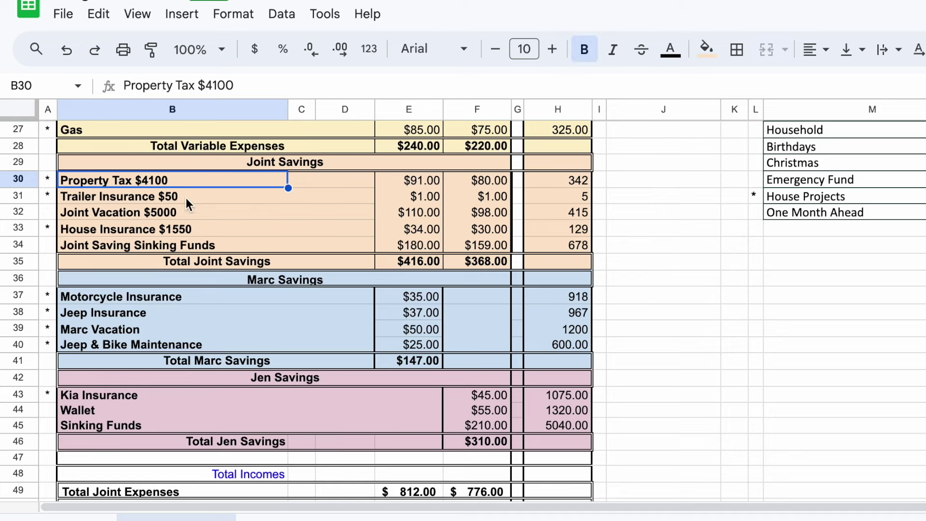
{"action": "left_click", "coordinate": [183, 197]}
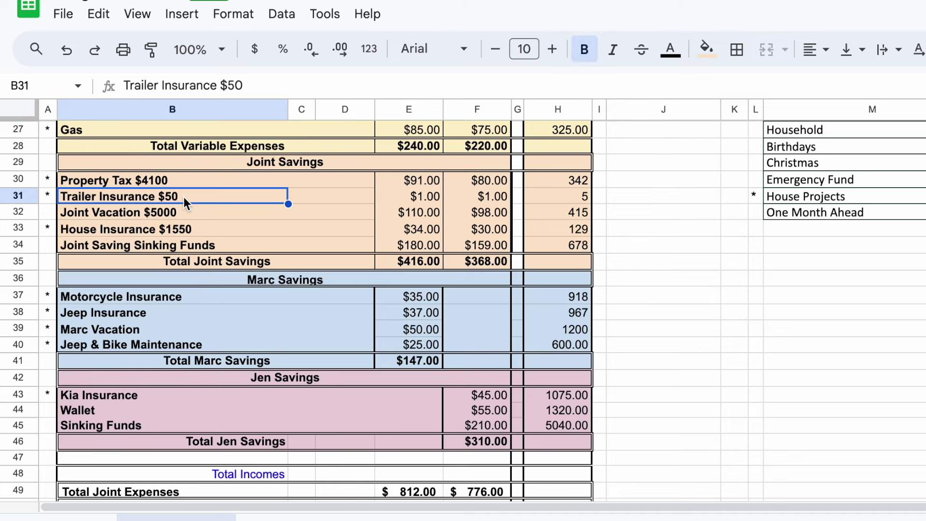
{"action": "left_click", "coordinate": [166, 228]}
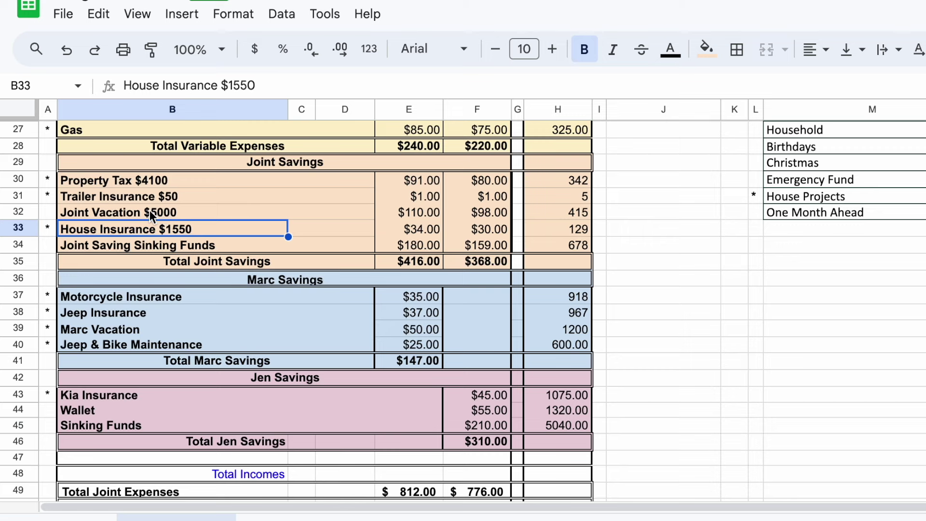
{"action": "left_click", "coordinate": [150, 211]}
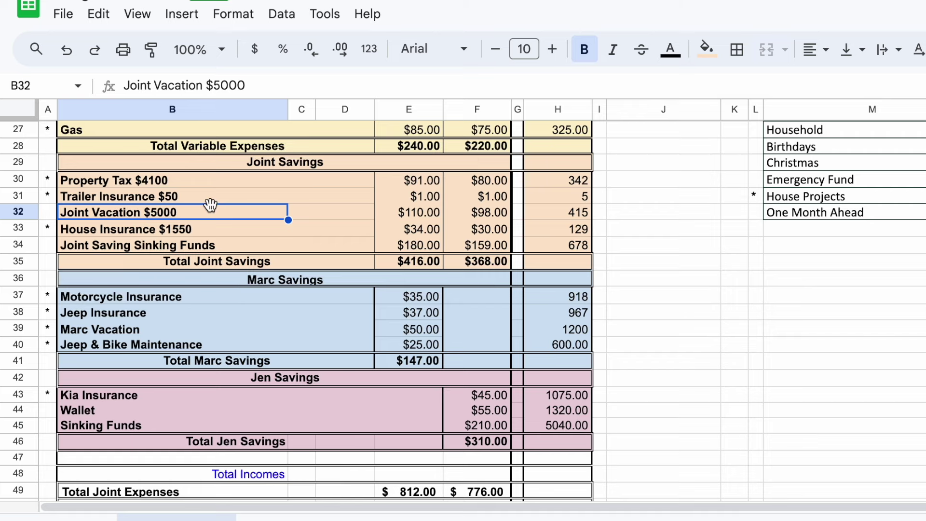
{"action": "left_click", "coordinate": [295, 185]}
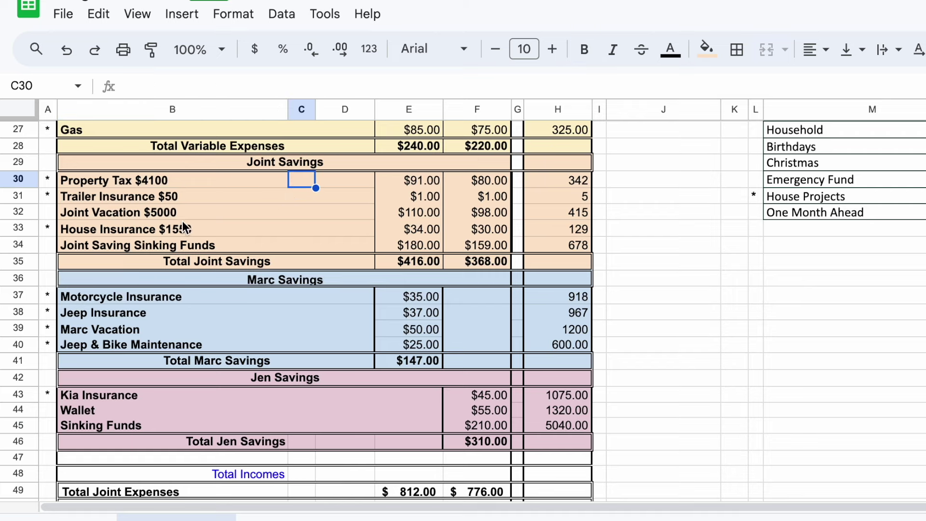
{"action": "left_click", "coordinate": [177, 180]}
{"action": "left_click", "coordinate": [172, 196]}
{"action": "left_click", "coordinate": [173, 207]}
{"action": "left_click", "coordinate": [172, 225]}
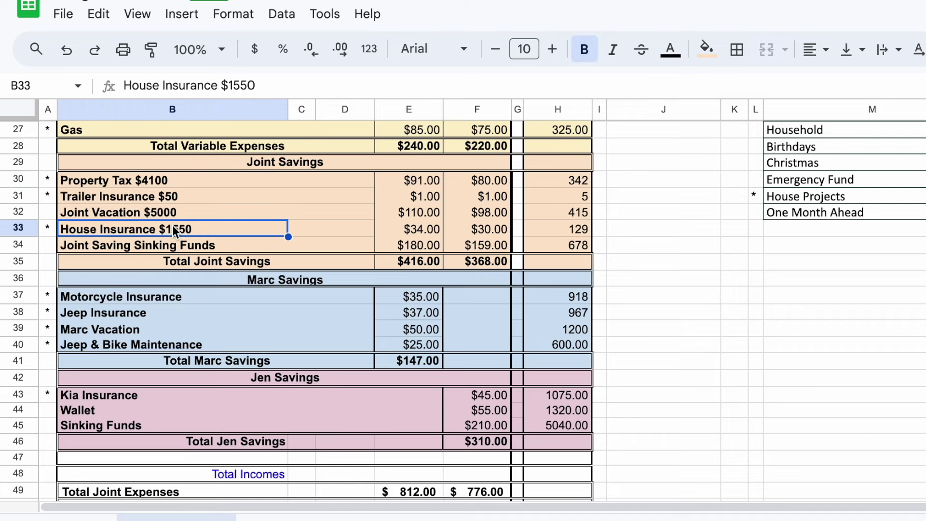
- Check how the Property Tax and House Insurance annual amounts are converted to monthly amounts in H30 and H33
{"action": "left_click", "coordinate": [550, 181]}
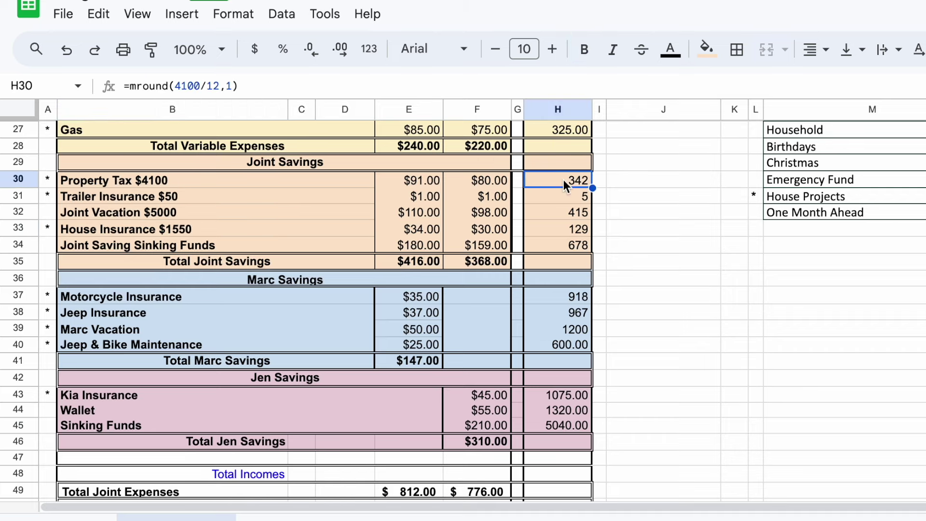
{"action": "left_click", "coordinate": [559, 230]}
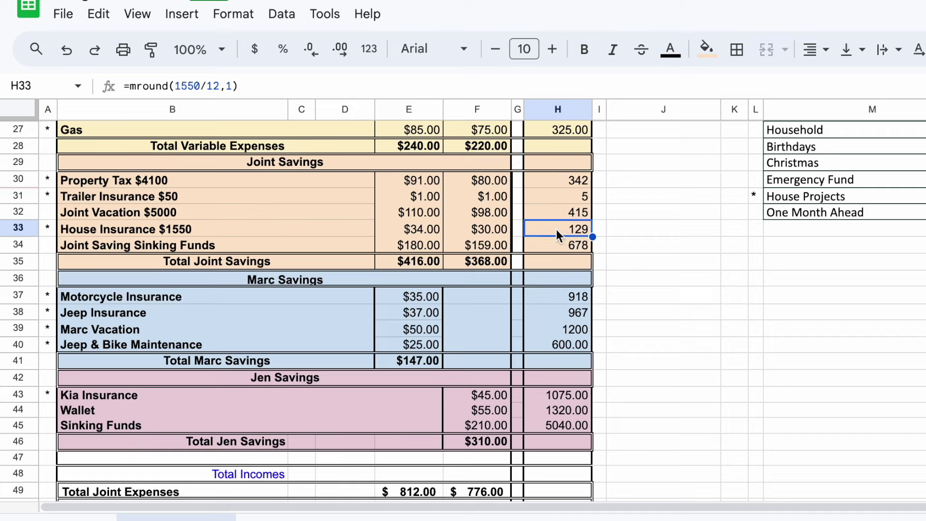
{"action": "left_click", "coordinate": [192, 230]}
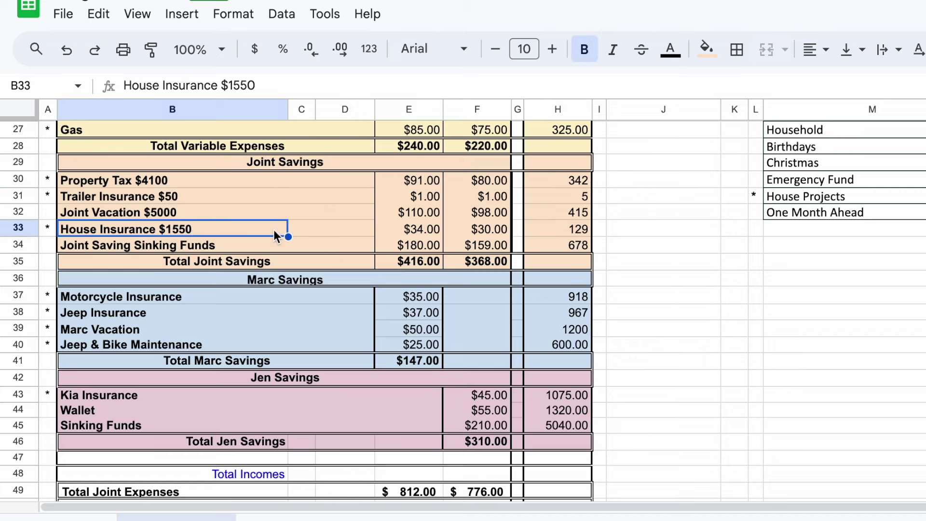
{"action": "left_click", "coordinate": [567, 227]}
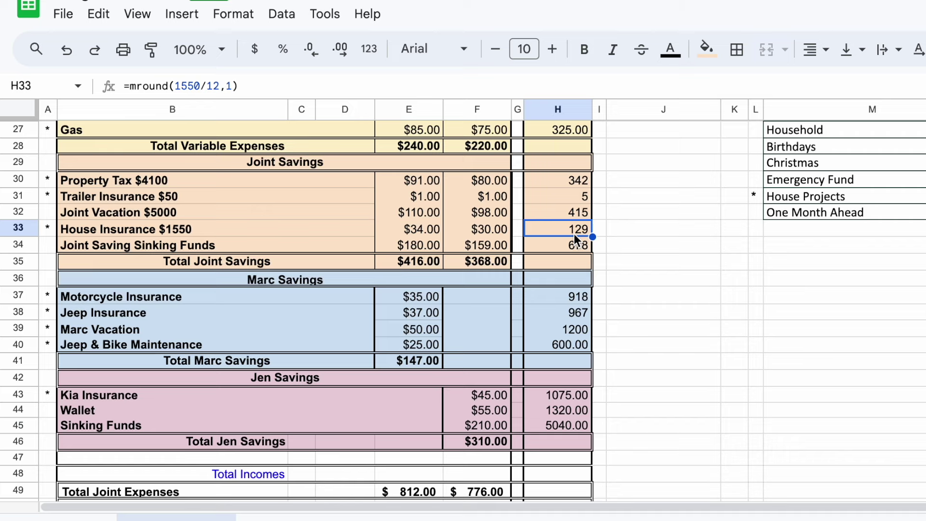
- Compare the monthly rounding formulas for Joint Vacation, Trailer Insurance and Property Tax in H32, H31 and H30
{"action": "left_click", "coordinate": [155, 209]}
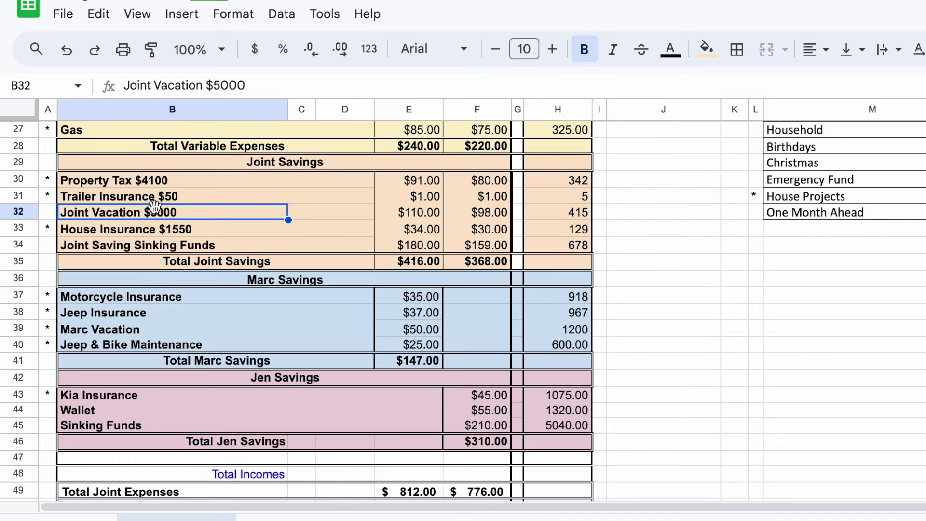
{"action": "left_click", "coordinate": [583, 217]}
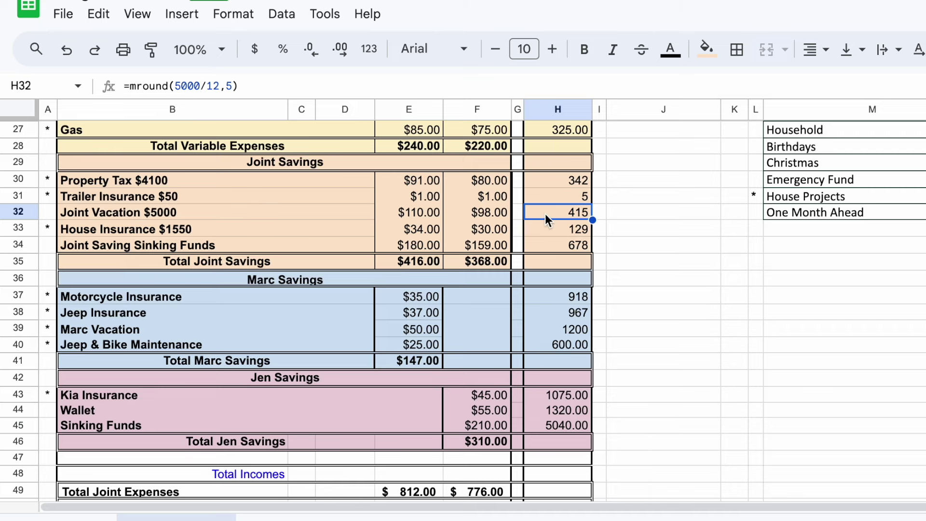
{"action": "left_click", "coordinate": [540, 194]}
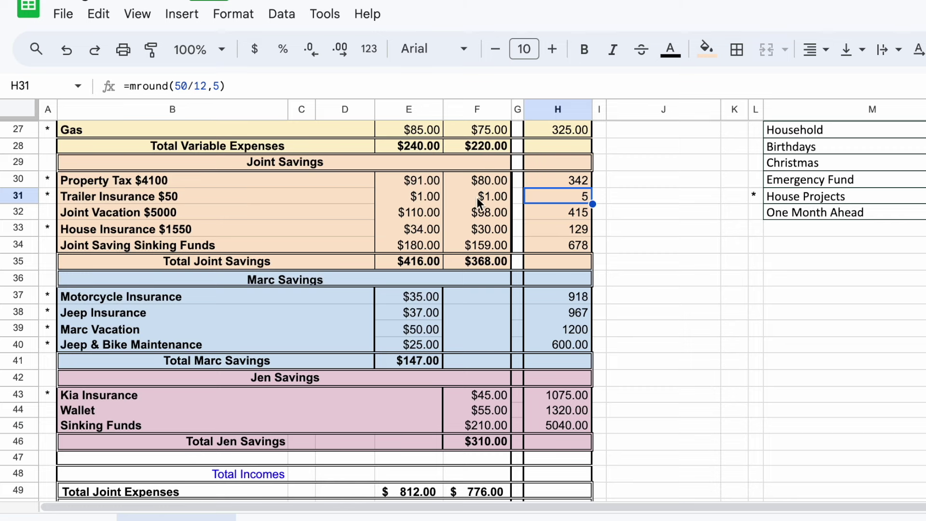
{"action": "left_click", "coordinate": [545, 178]}
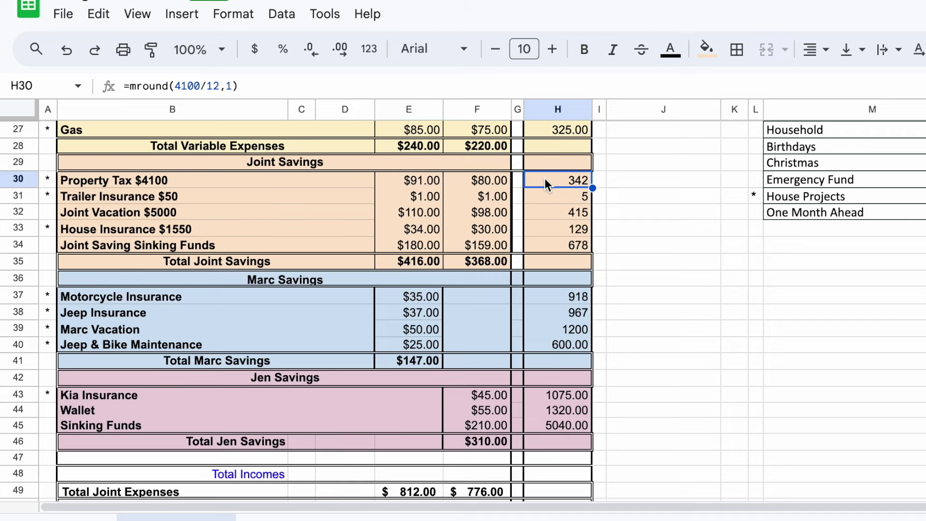
- Examine the Property Tax row's monthly formula in H30 and both partners' proportional split formulas in E30 and F30
{"action": "left_click", "coordinate": [180, 182]}
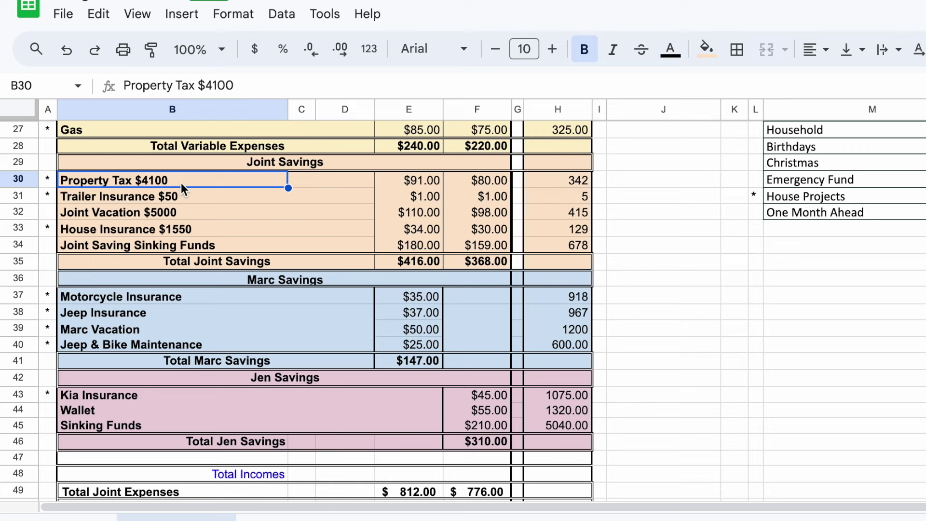
{"action": "left_click", "coordinate": [548, 177]}
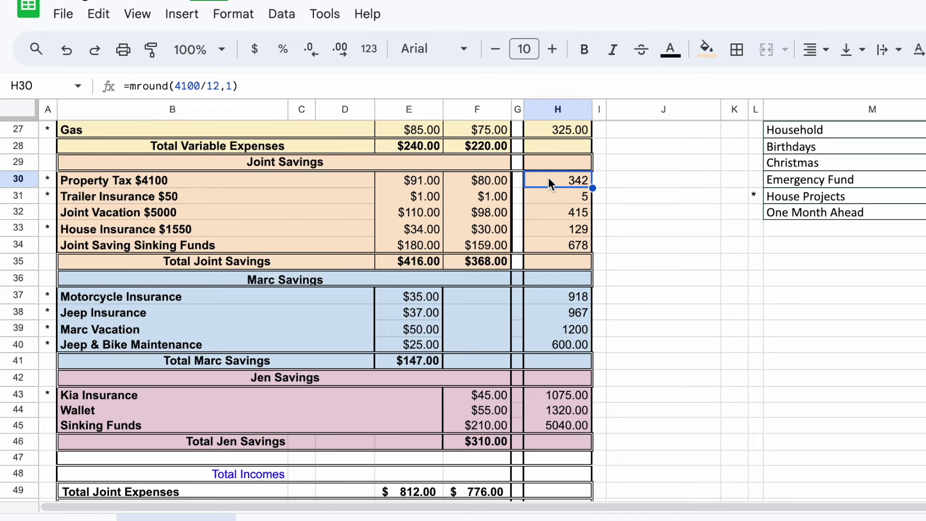
{"action": "left_click", "coordinate": [409, 178]}
{"action": "left_click", "coordinate": [479, 182]}
{"action": "left_click", "coordinate": [427, 180]}
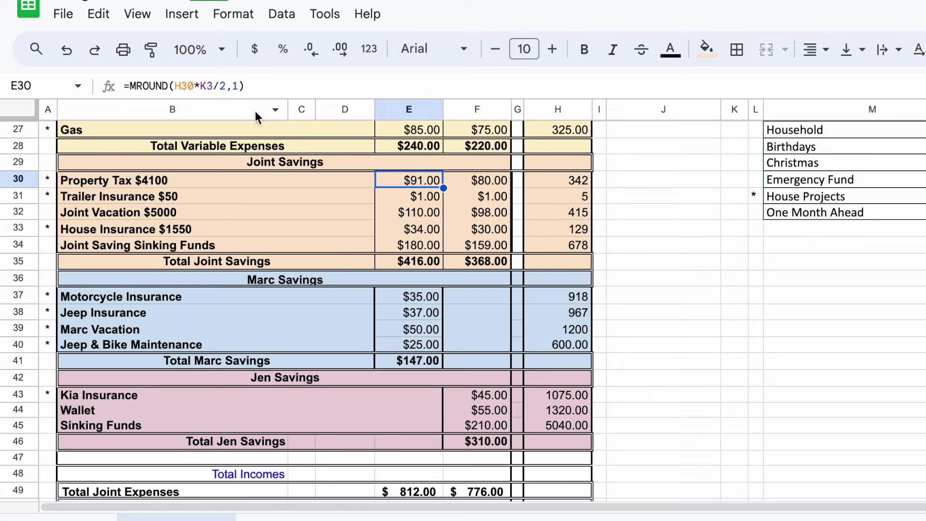
- Inspect both partners' split formulas for Joint Saving Sinking Funds in E34 and F34
{"action": "scroll", "coordinate": [449, 210], "scroll_direction": "down", "scroll_amount": 3}
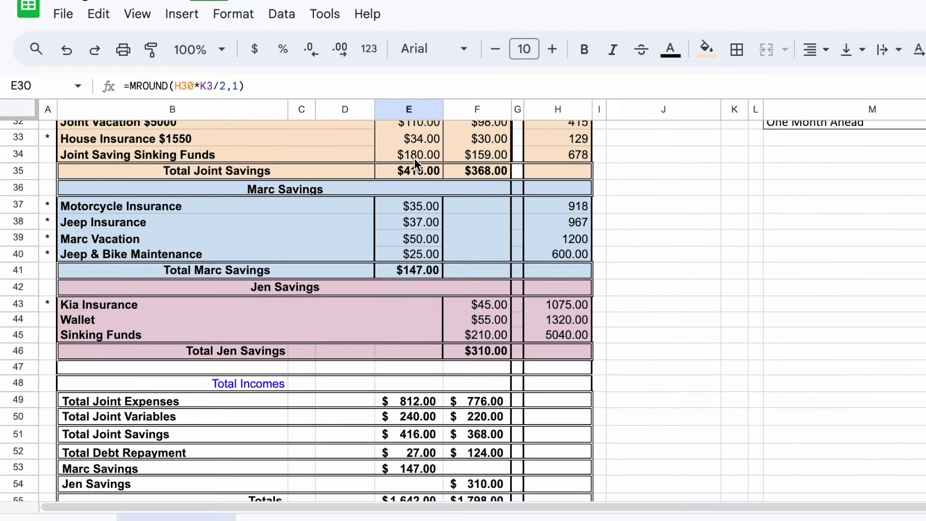
{"action": "left_click", "coordinate": [413, 155]}
{"action": "left_click", "coordinate": [476, 157]}
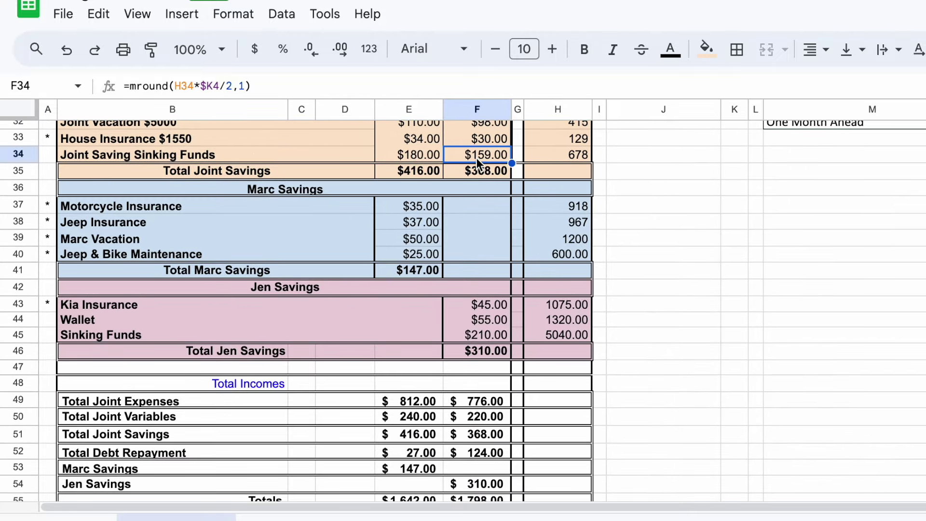
{"action": "left_click", "coordinate": [254, 154]}
{"action": "left_click", "coordinate": [410, 150]}
{"action": "left_click", "coordinate": [476, 150]}
- Compare the per-pay rounding formulas for the individual vacation and the Jeep & Bike Maintenance savings in E39 and E40
{"action": "scroll", "coordinate": [476, 150], "scroll_direction": "down", "scroll_amount": 1}
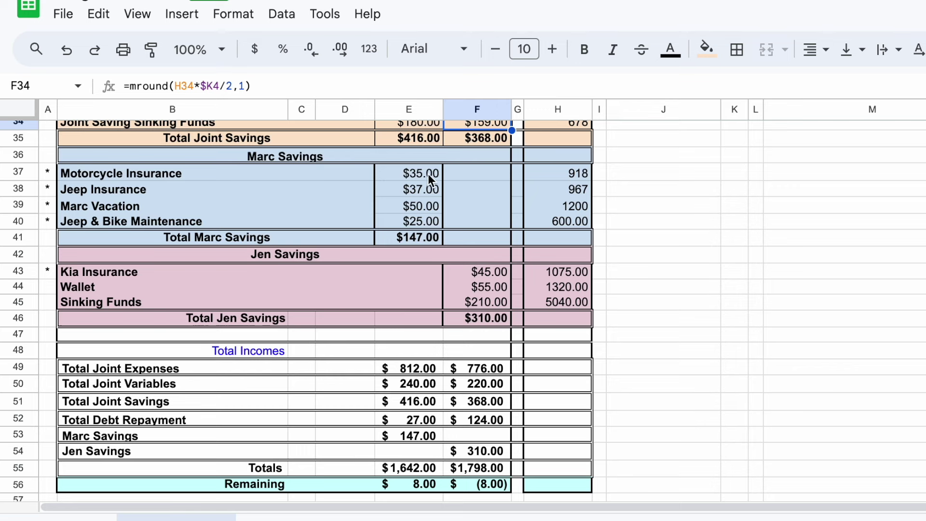
{"action": "left_click", "coordinate": [418, 209]}
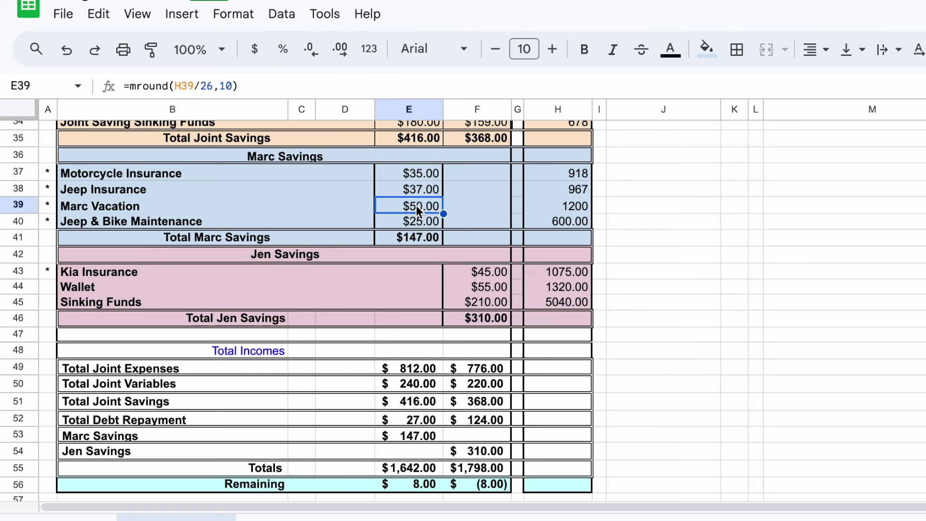
{"action": "left_click", "coordinate": [415, 221]}
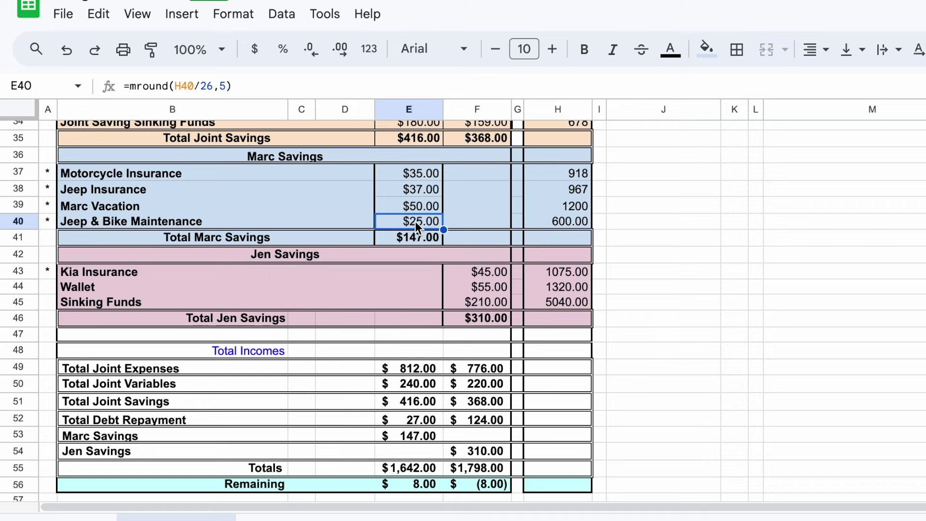
{"action": "left_click_drag", "start_coordinate": [428, 210], "coordinate": [428, 221]}
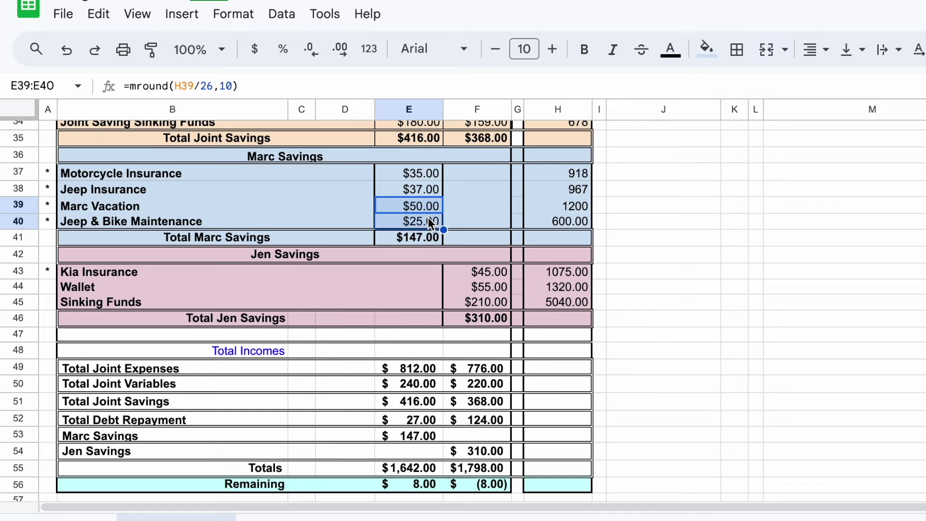
- Check the Jeep Insurance and Motorcycle Insurance annual amounts in H38 and H37 against their per-pay formulas in E38 and E37
{"action": "left_click", "coordinate": [424, 185]}
{"action": "left_click", "coordinate": [558, 194]}
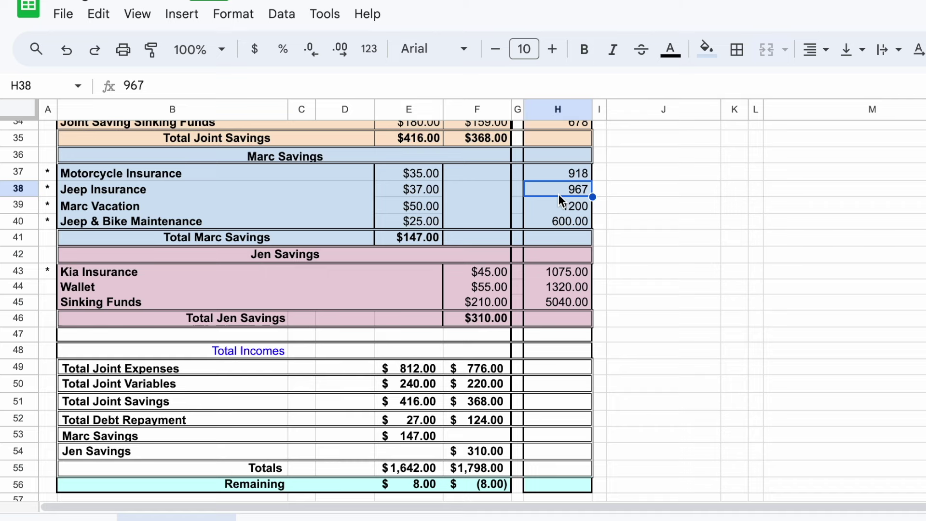
{"action": "left_click", "coordinate": [410, 188]}
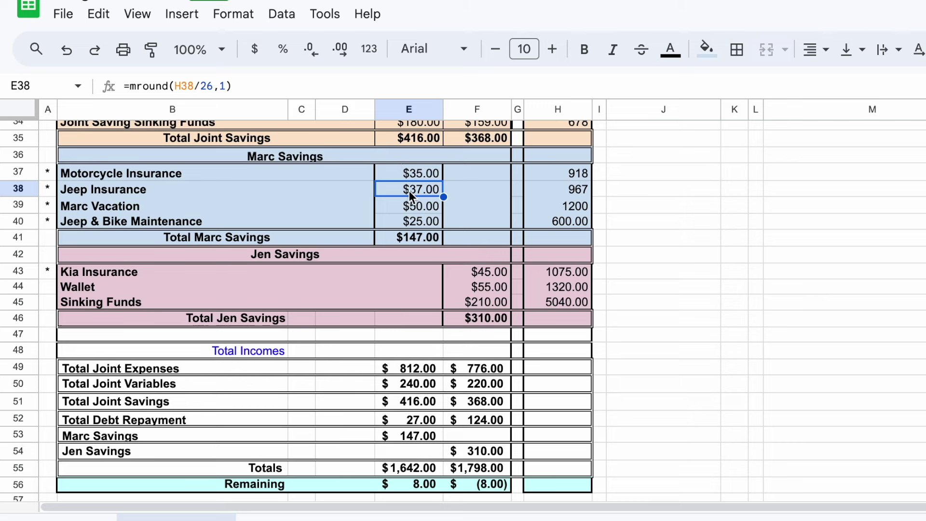
{"action": "left_click", "coordinate": [412, 174]}
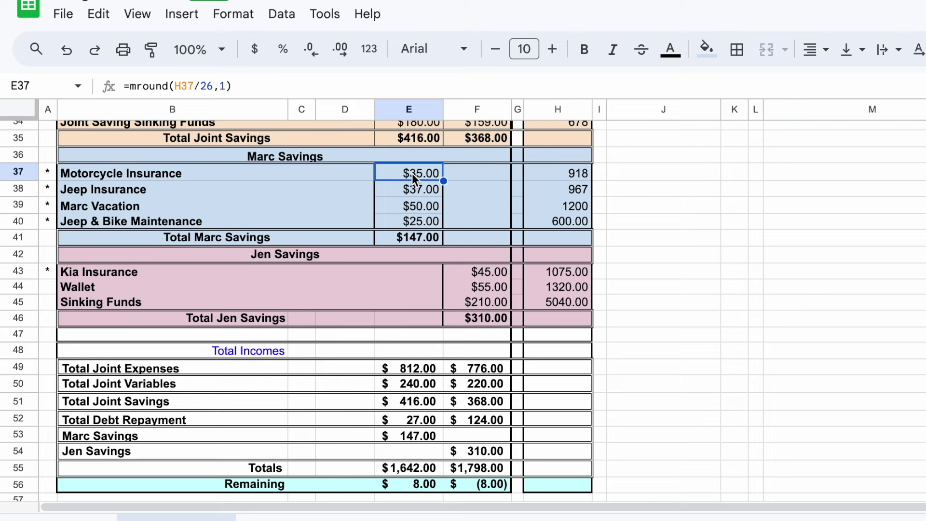
{"action": "left_click", "coordinate": [573, 175]}
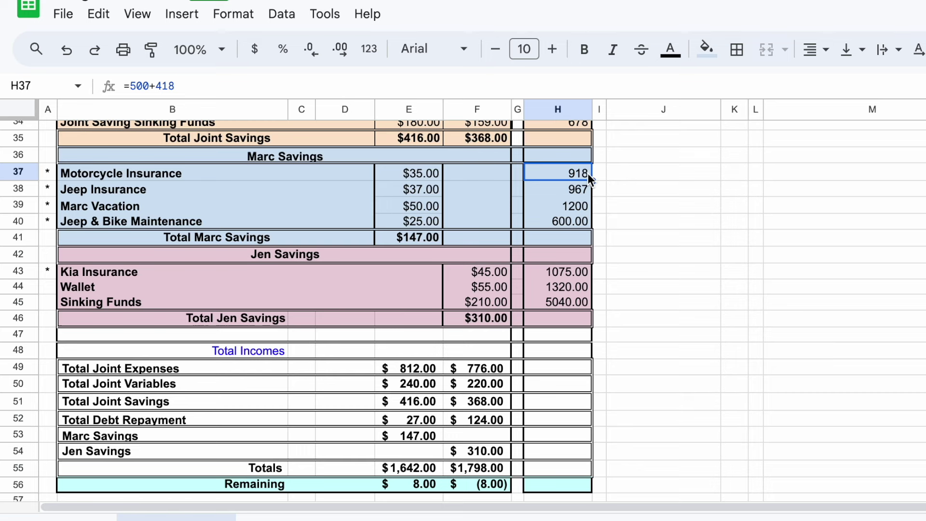
{"action": "left_click", "coordinate": [428, 174]}
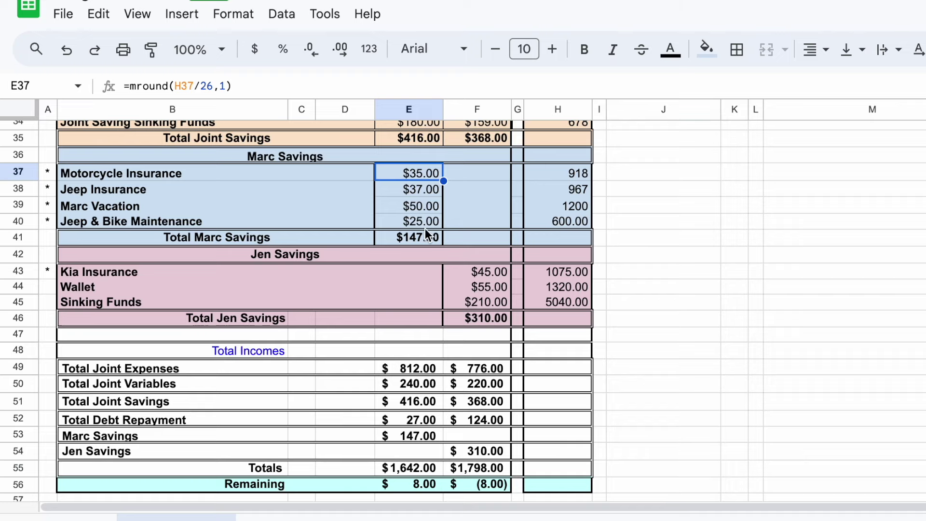
- Examine the Kia Insurance annual amount in H43 and its per-pay formula in F43
{"action": "scroll", "coordinate": [424, 228], "scroll_direction": "down", "scroll_amount": 1}
{"action": "left_click", "coordinate": [496, 236]}
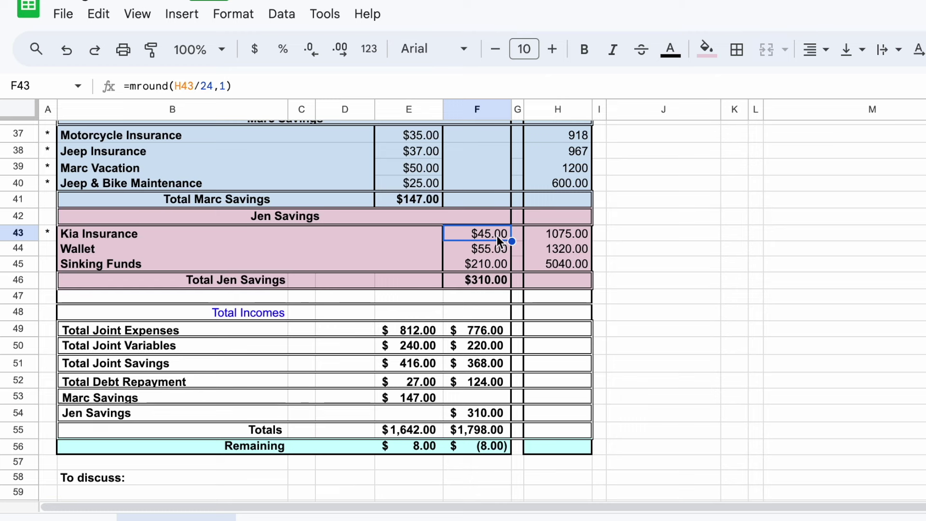
{"action": "left_click", "coordinate": [565, 239]}
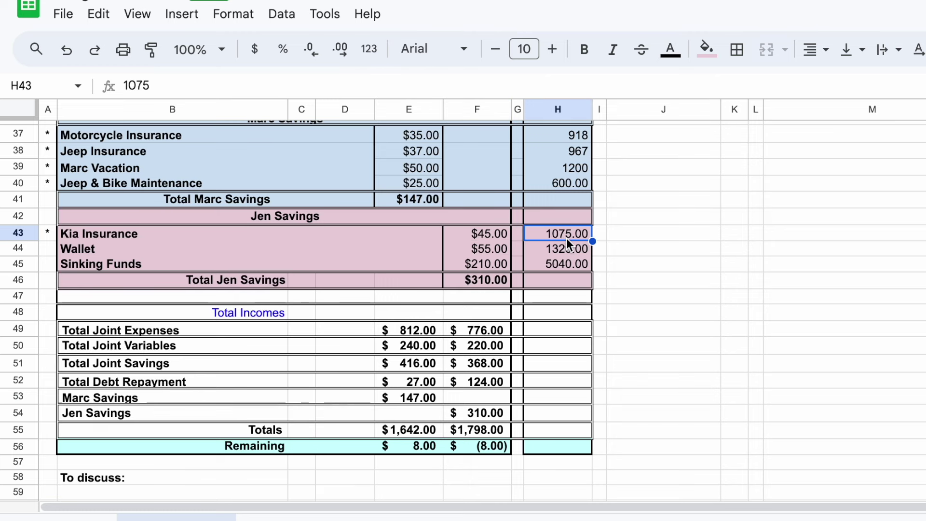
{"action": "left_click", "coordinate": [477, 237]}
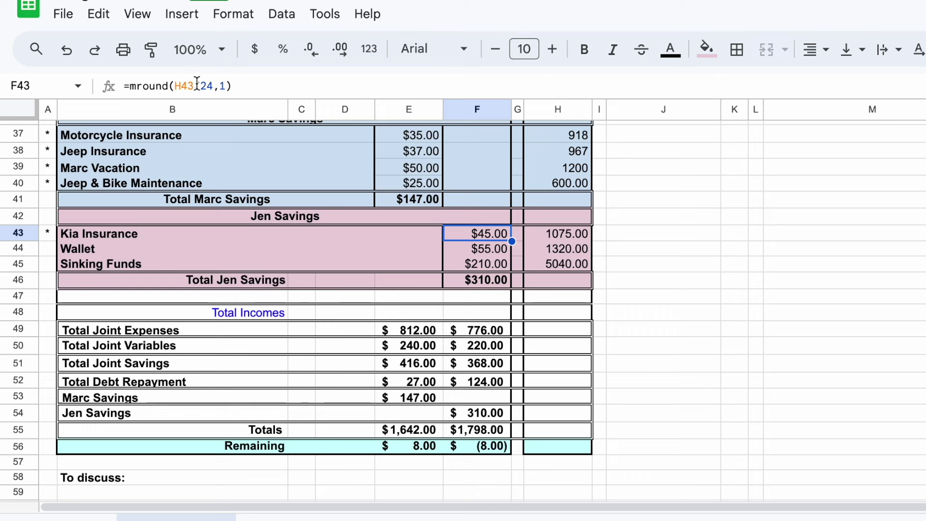
- Review the Wallet and individual Sinking Funds per-pay formulas in F44 and F45 with their annual amounts in column H
{"action": "left_click", "coordinate": [491, 248]}
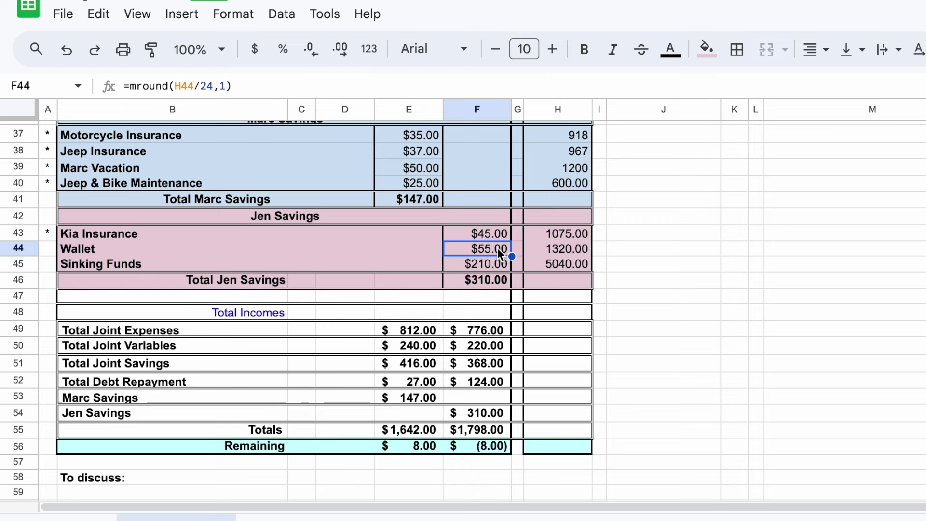
{"action": "left_click", "coordinate": [489, 265]}
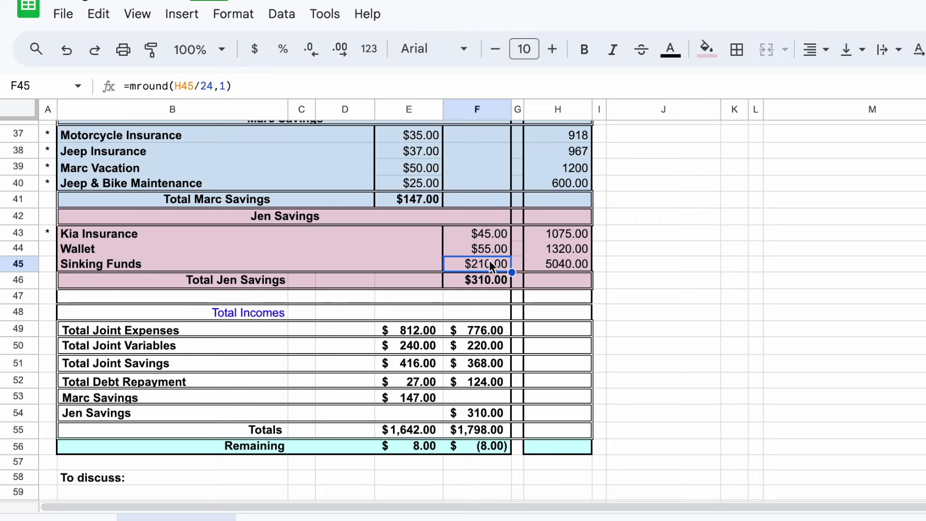
{"action": "left_click", "coordinate": [562, 262]}
{"action": "left_click", "coordinate": [559, 248]}
{"action": "left_click", "coordinate": [490, 261]}
{"action": "scroll", "coordinate": [474, 236], "scroll_direction": "up", "scroll_amount": 1}
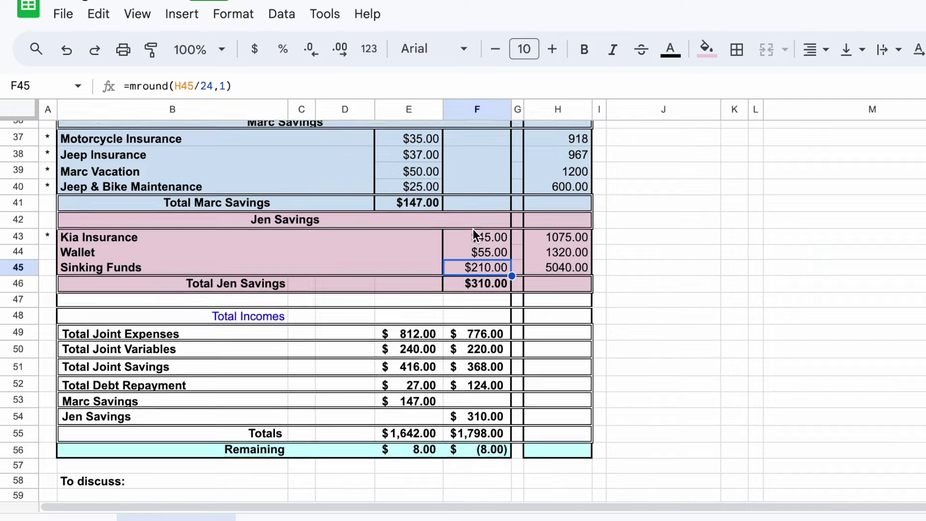
- Compare the bi-weekly income amount in E3 with the semi-monthly income amount in F4
{"action": "scroll", "coordinate": [472, 229], "scroll_direction": "up", "scroll_amount": 12}
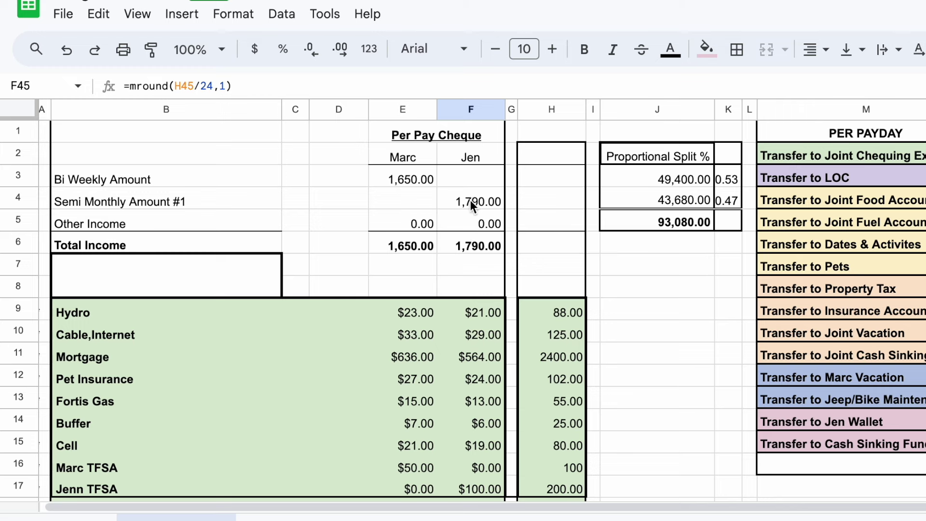
{"action": "left_click", "coordinate": [403, 180]}
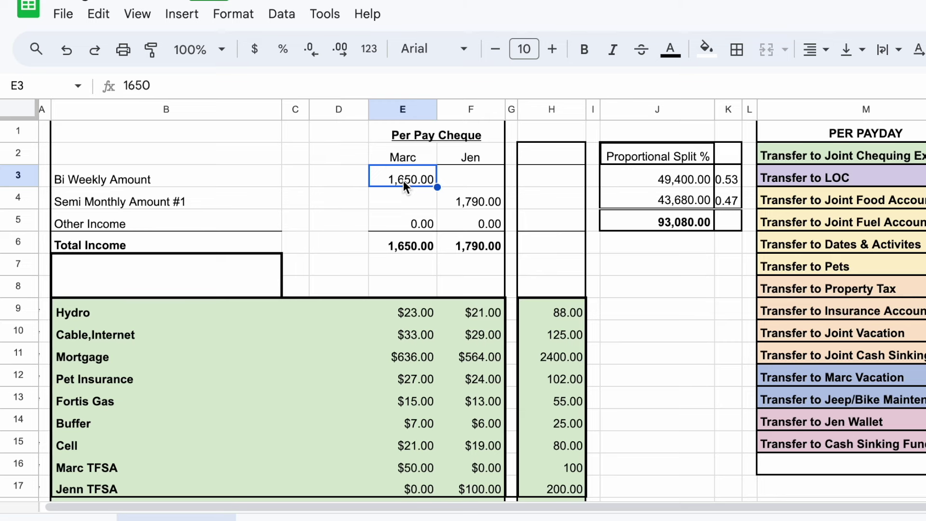
{"action": "left_click", "coordinate": [459, 201]}
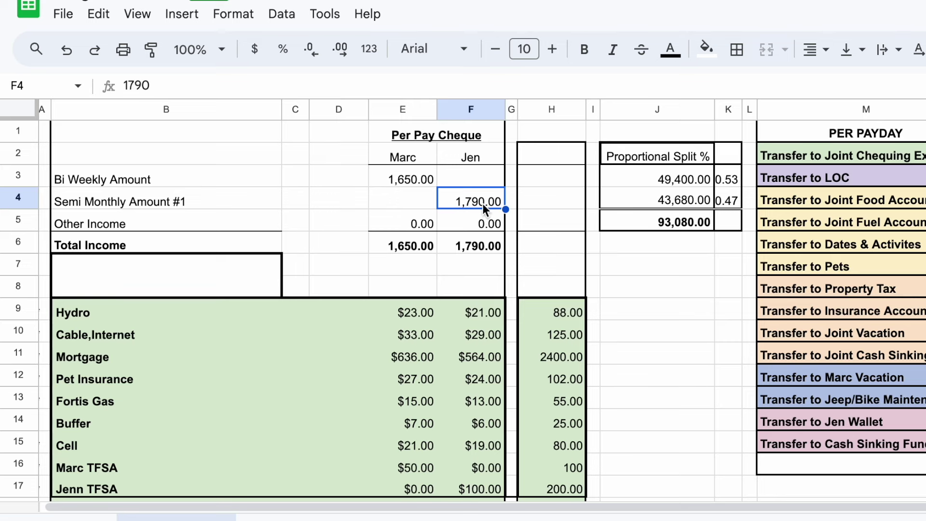
{"action": "left_click", "coordinate": [422, 178]}
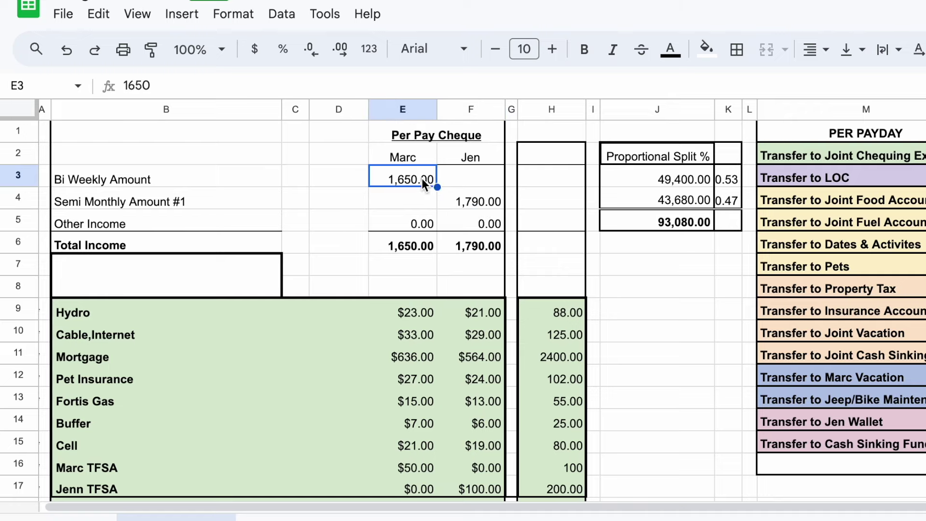
{"action": "left_click", "coordinate": [481, 199]}
- Check the Pet Care and Dates & Activites per-pay amounts in E24 and E25 against their monthly amounts in H24 and H25
{"action": "scroll", "coordinate": [482, 199], "scroll_direction": "down", "scroll_amount": 2}
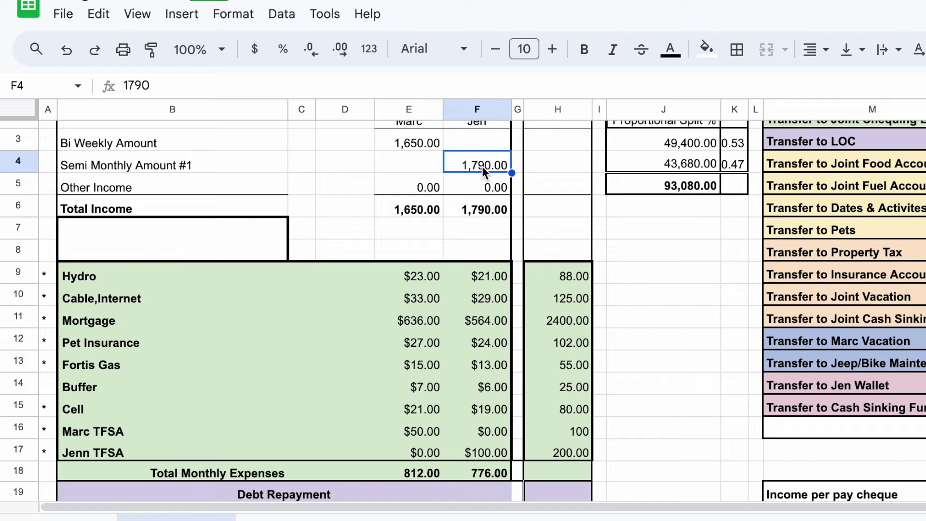
{"action": "scroll", "coordinate": [482, 166], "scroll_direction": "down", "scroll_amount": 10}
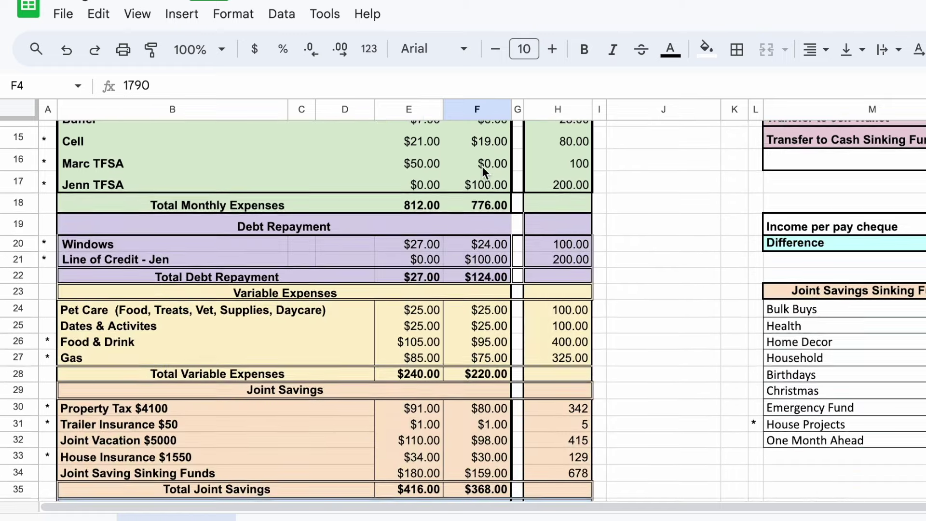
{"action": "scroll", "coordinate": [482, 166], "scroll_direction": "down", "scroll_amount": 3}
{"action": "scroll", "coordinate": [486, 210], "scroll_direction": "up", "scroll_amount": 2}
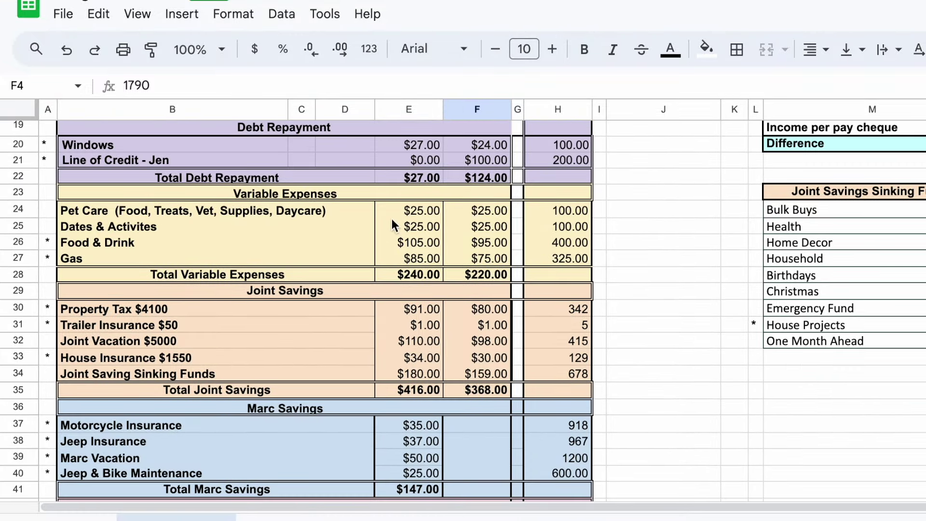
{"action": "left_click", "coordinate": [368, 214]}
{"action": "left_click", "coordinate": [339, 226]}
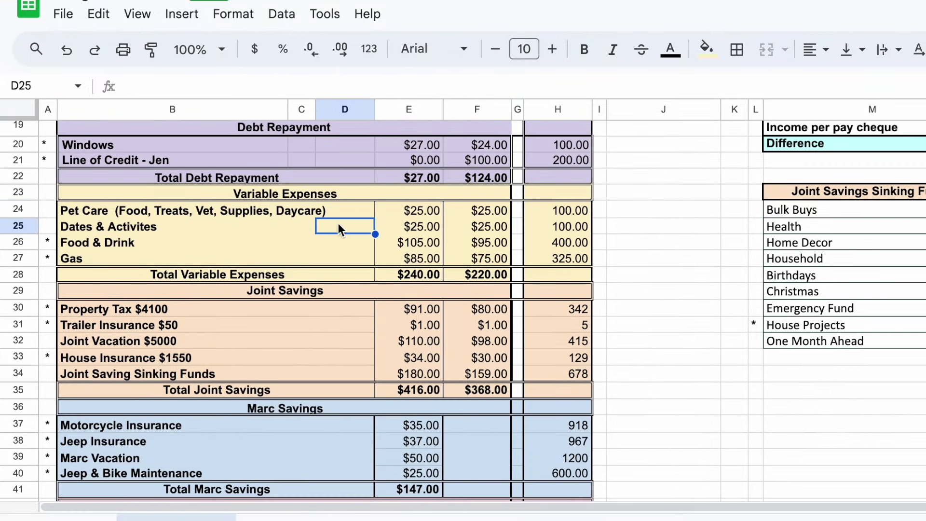
{"action": "left_click", "coordinate": [417, 210]}
{"action": "left_click", "coordinate": [418, 225]}
{"action": "left_click", "coordinate": [560, 213]}
{"action": "left_click", "coordinate": [561, 227]}
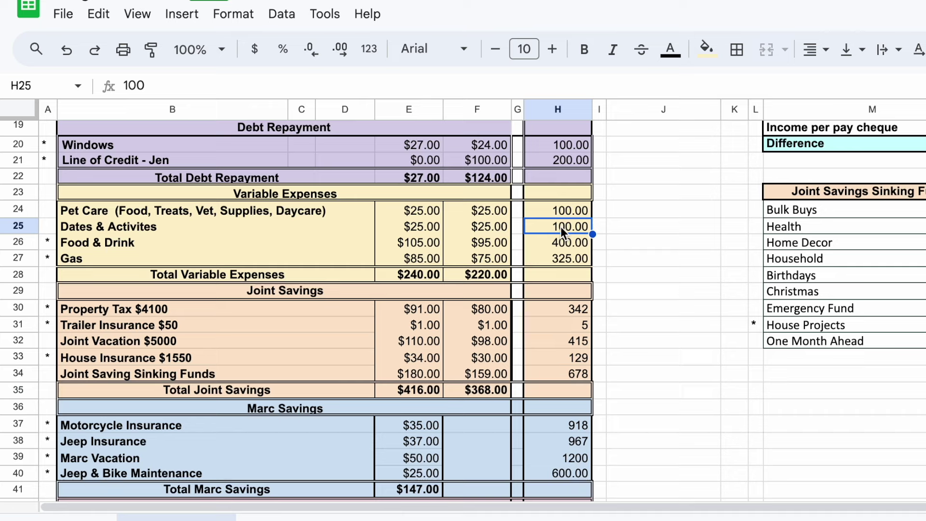
- Review both partners' Pet Care and Dates & Activites shares in E24:F25 alongside the monthly budgets in column H
{"action": "left_click_drag", "start_coordinate": [421, 210], "coordinate": [482, 225]}
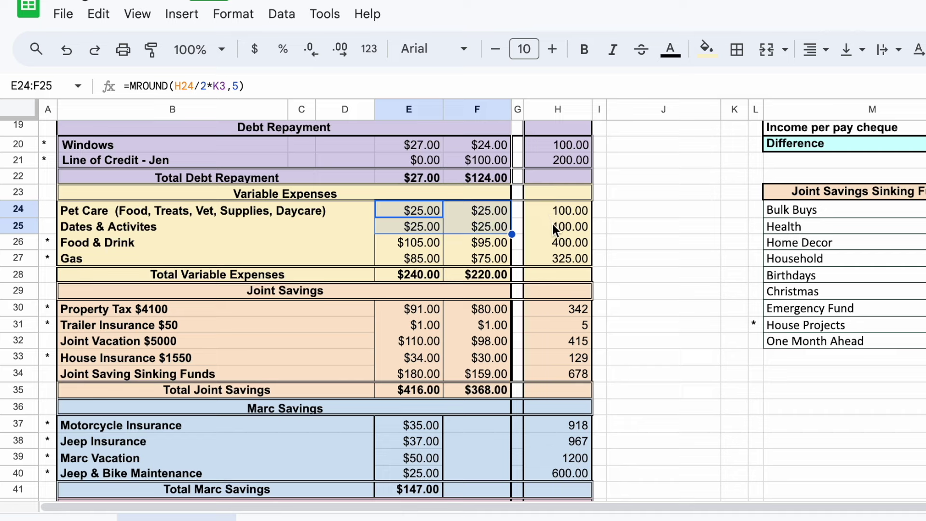
{"action": "left_click", "coordinate": [409, 213]}
{"action": "left_click", "coordinate": [577, 211]}
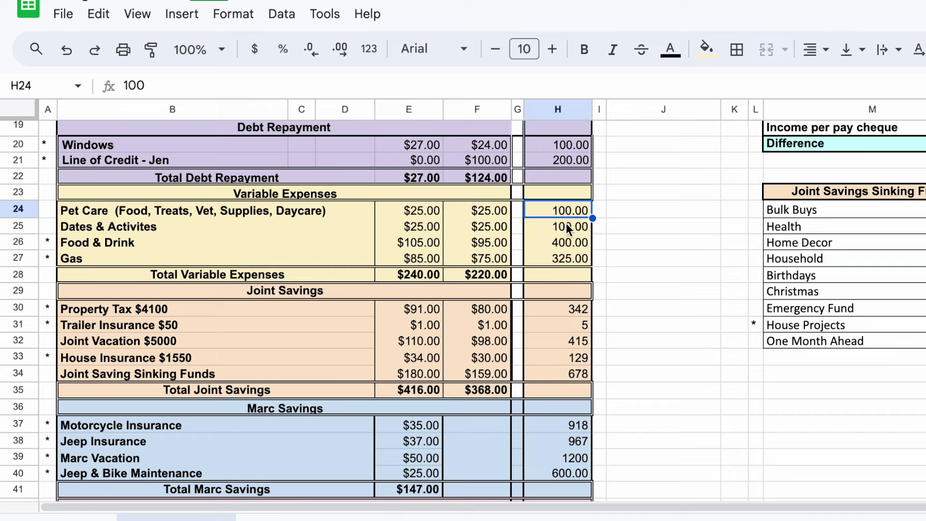
{"action": "left_click", "coordinate": [567, 226]}
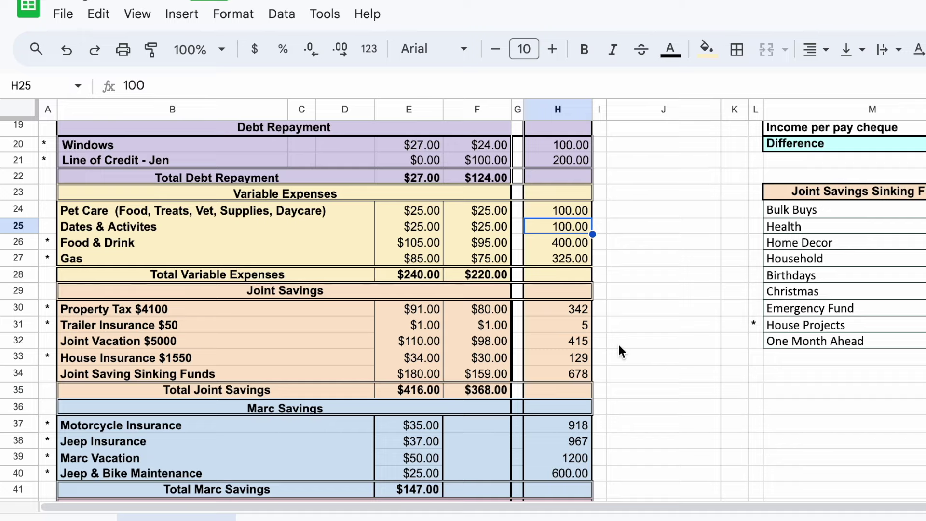
- Review the Joint Saving Sinking Funds row and its Bulk Buys, Household, Health and Home Decor categories in the sinking funds list
{"action": "scroll", "coordinate": [621, 363], "scroll_direction": "down", "scroll_amount": 1}
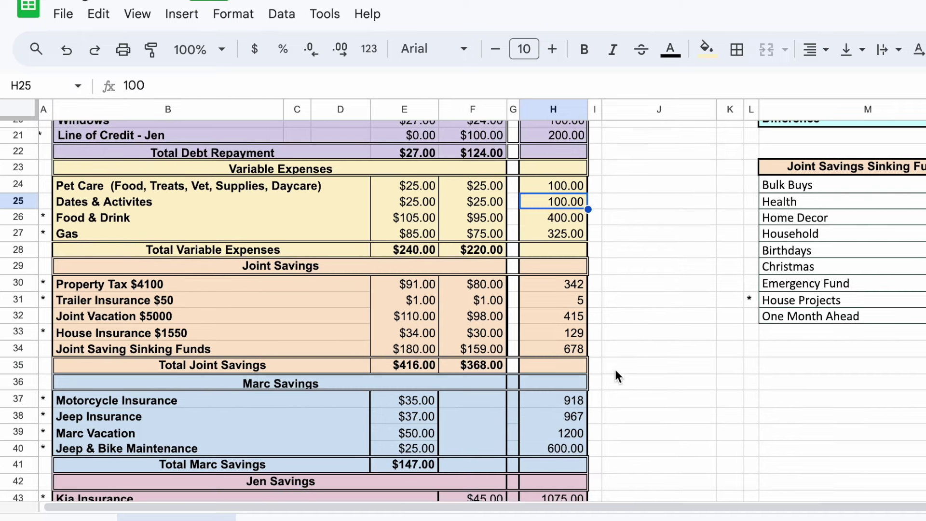
{"action": "left_click", "coordinate": [241, 348]}
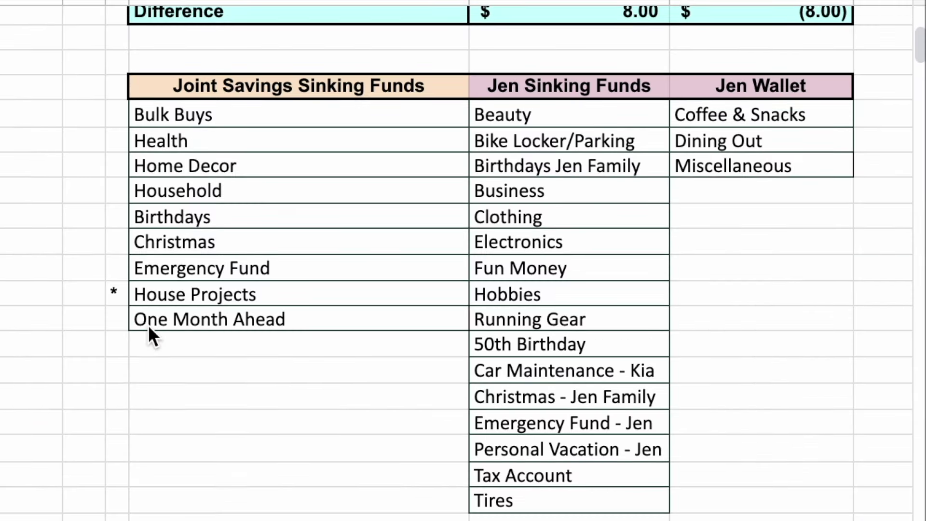
{"action": "left_click", "coordinate": [242, 117]}
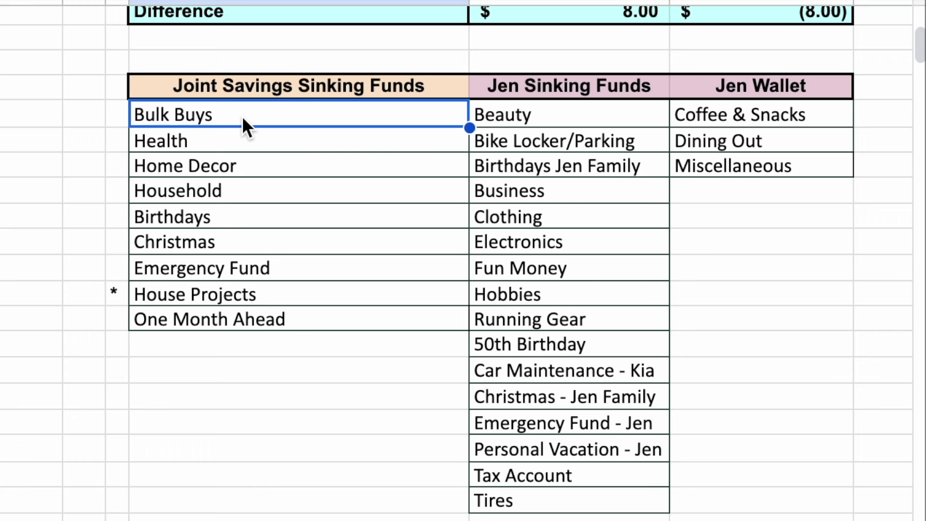
{"action": "left_click", "coordinate": [211, 191]}
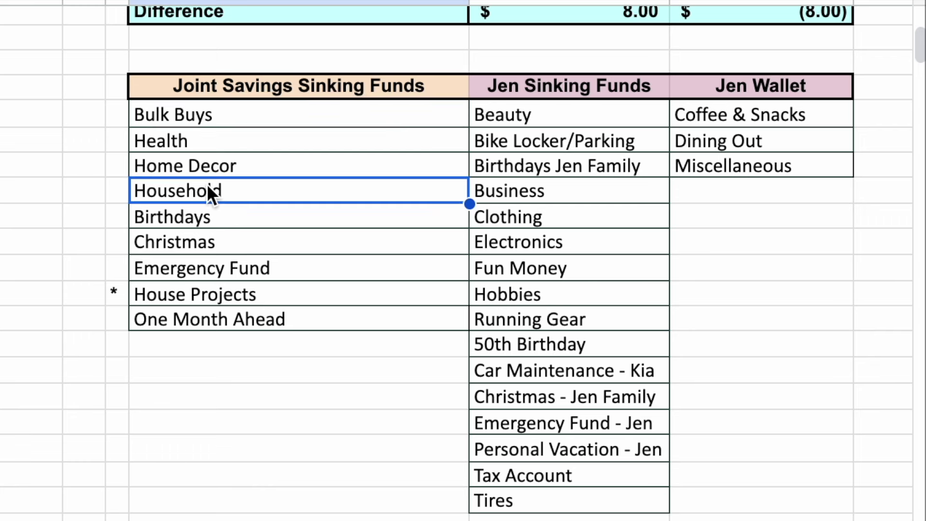
{"action": "left_click", "coordinate": [195, 140]}
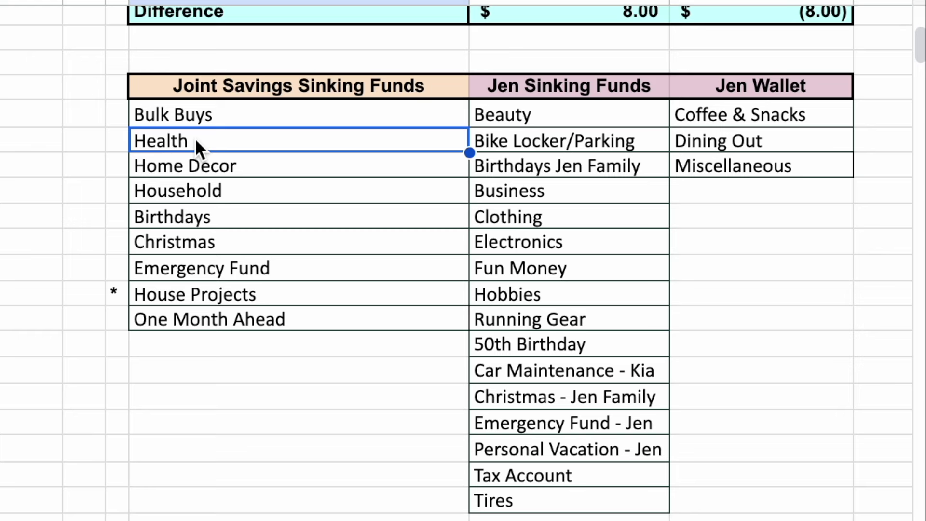
{"action": "left_click", "coordinate": [190, 168]}
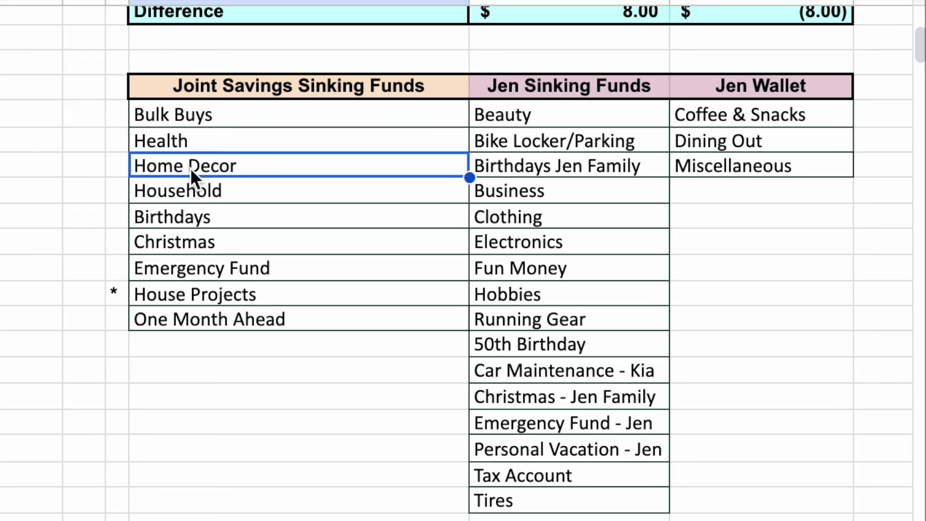
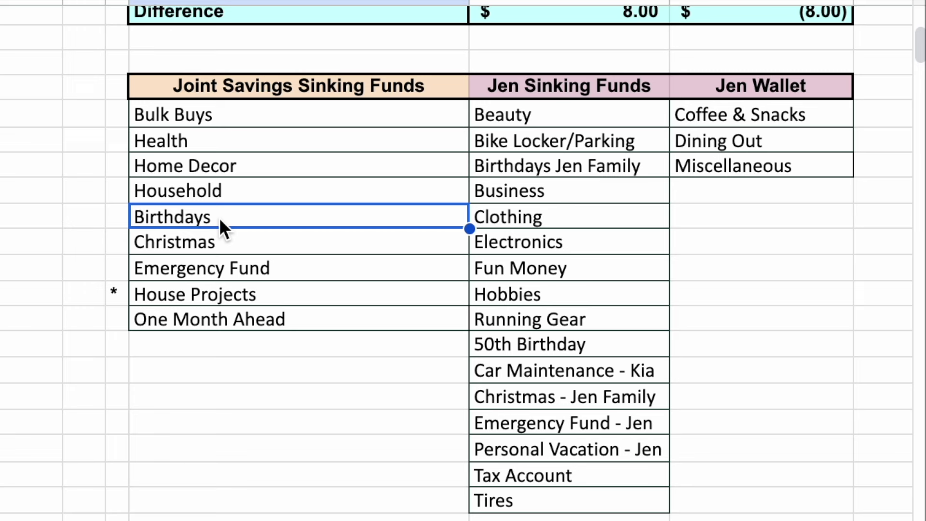
- Compare the joint Birthdays category with the individual family birthdays fund, and review the joint Christmas and Emergency Fund categories
{"action": "left_click", "coordinate": [534, 166]}
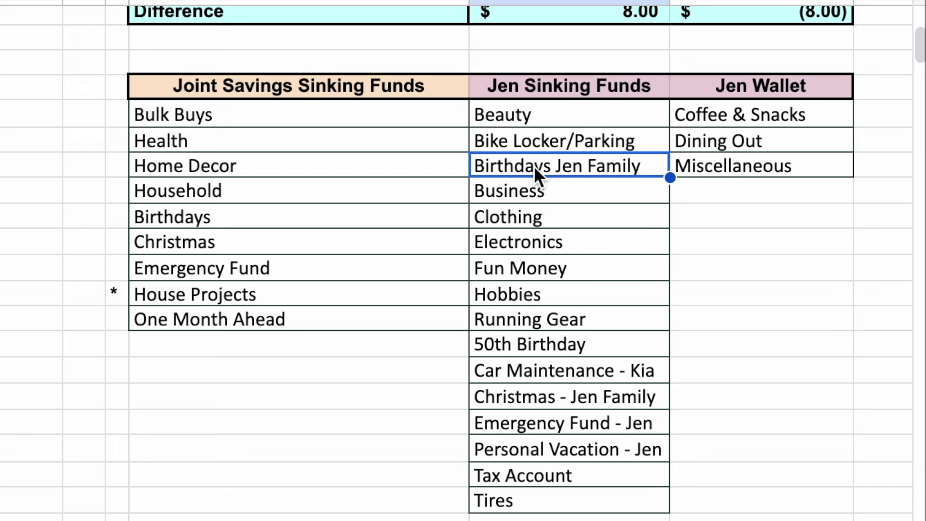
{"action": "left_click", "coordinate": [193, 194]}
{"action": "left_click", "coordinate": [202, 217]}
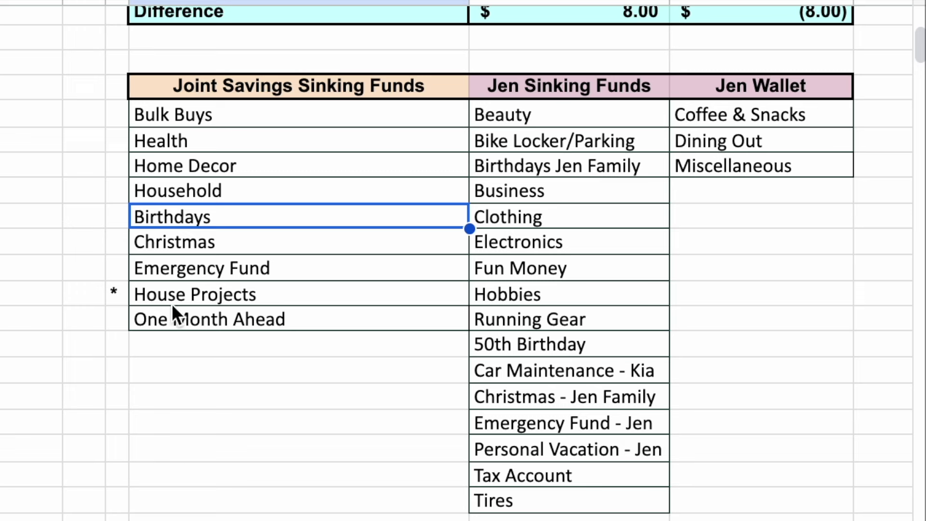
{"action": "left_click", "coordinate": [198, 241]}
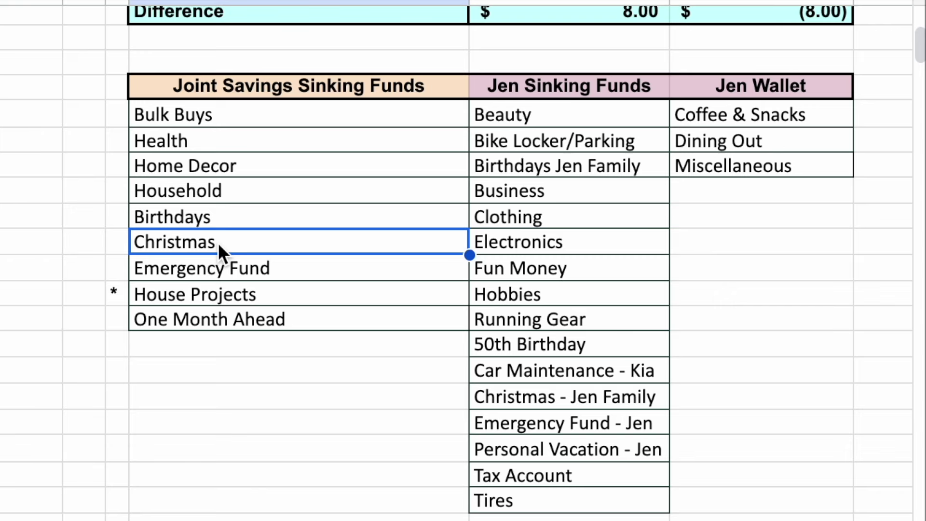
{"action": "left_click", "coordinate": [214, 273]}
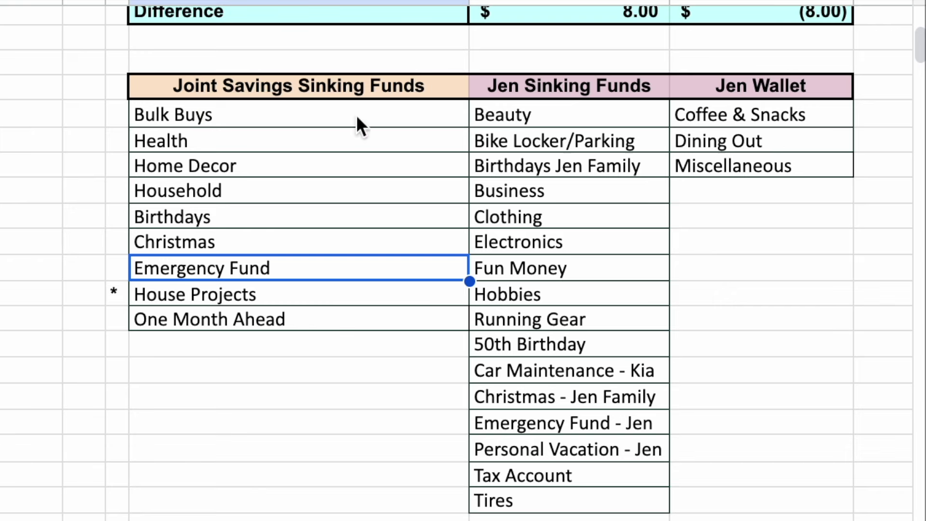
- Examine the joint House Projects fund and its asterisk against Home Decor, plus the One Month Ahead fund
{"action": "left_click", "coordinate": [228, 299]}
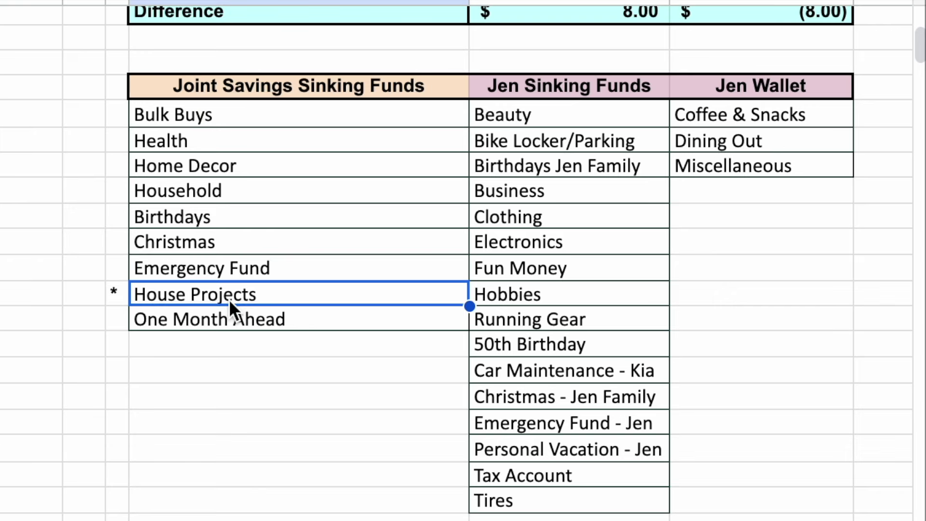
{"action": "left_click", "coordinate": [224, 161]}
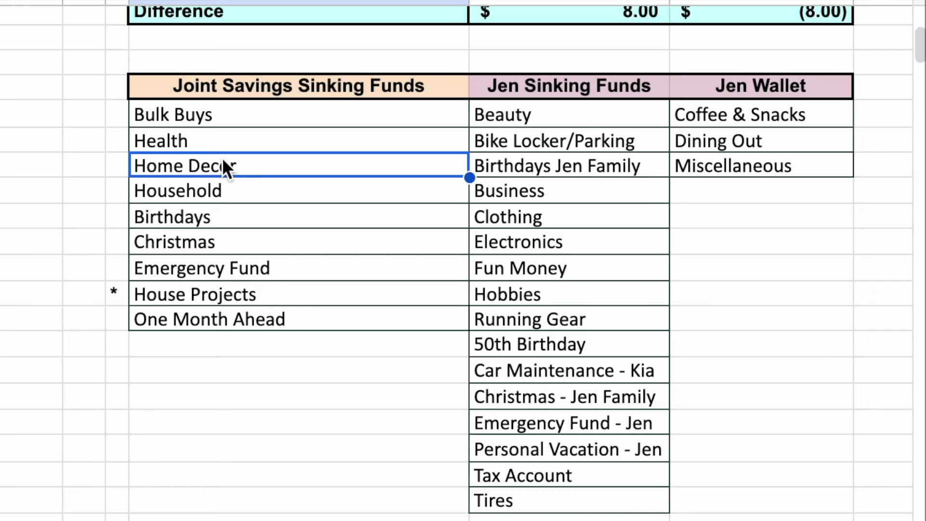
{"action": "left_click", "coordinate": [212, 295]}
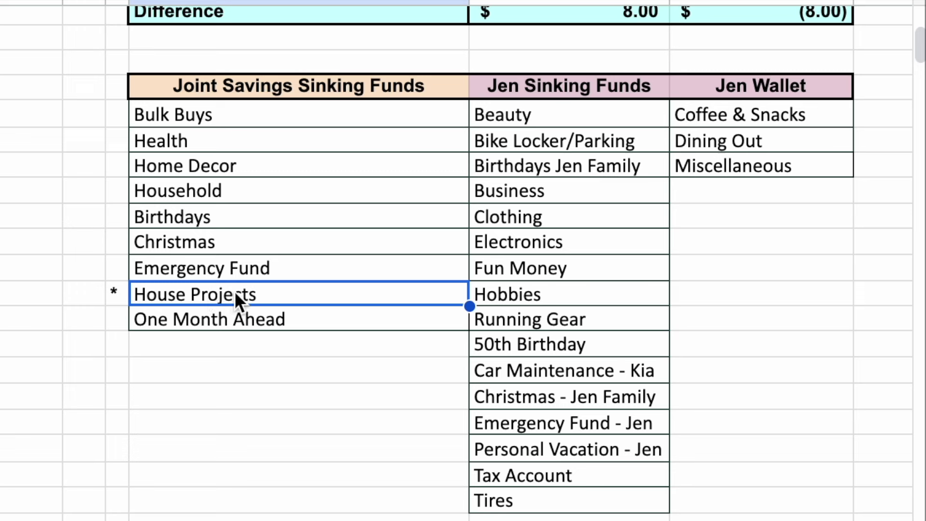
{"action": "left_click", "coordinate": [118, 294]}
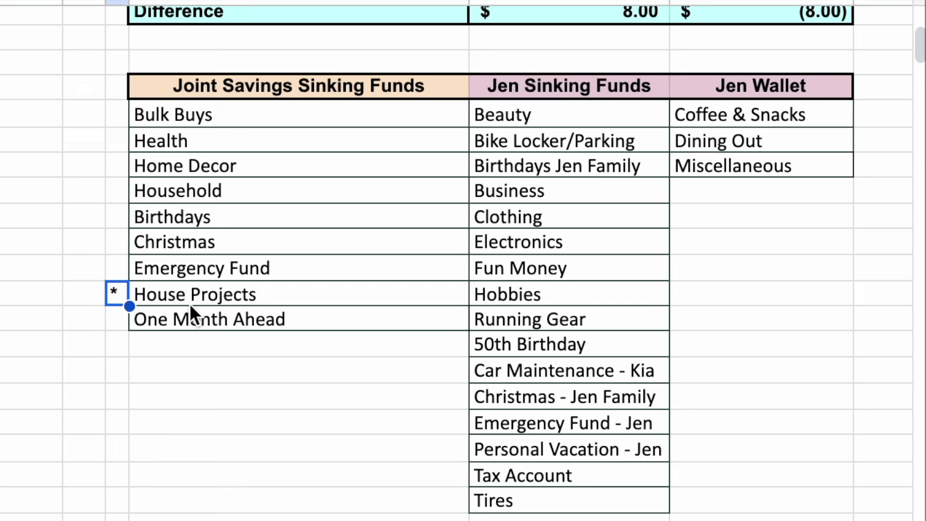
{"action": "left_click", "coordinate": [211, 334]}
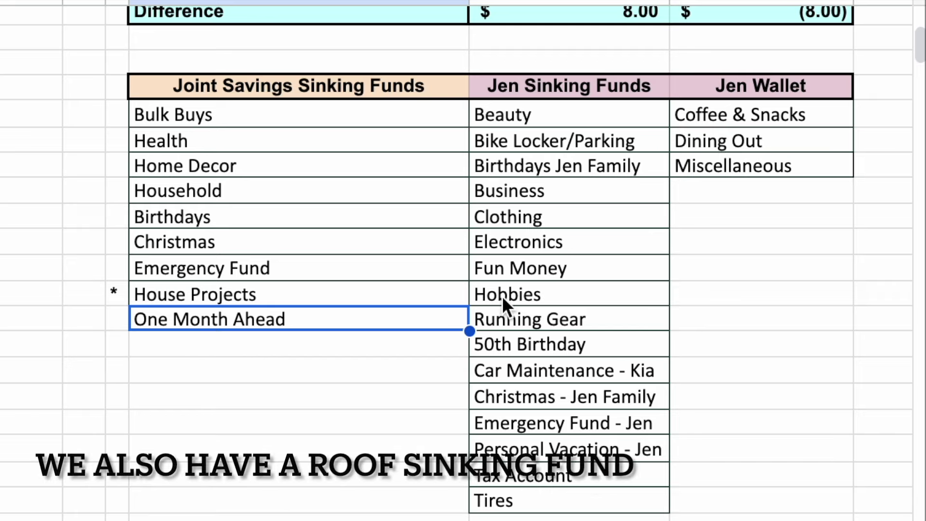
- Review the savings and totals sections, and compare the per-pay Total Income in E6 with the annual income in J3
{"action": "scroll", "coordinate": [502, 299], "scroll_direction": "down", "scroll_amount": 1}
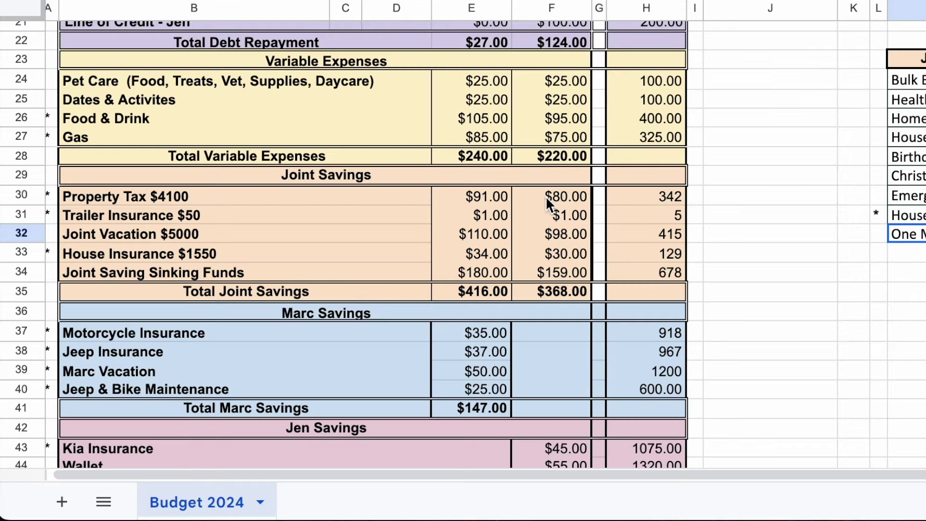
{"action": "scroll", "coordinate": [546, 196], "scroll_direction": "down", "scroll_amount": 6}
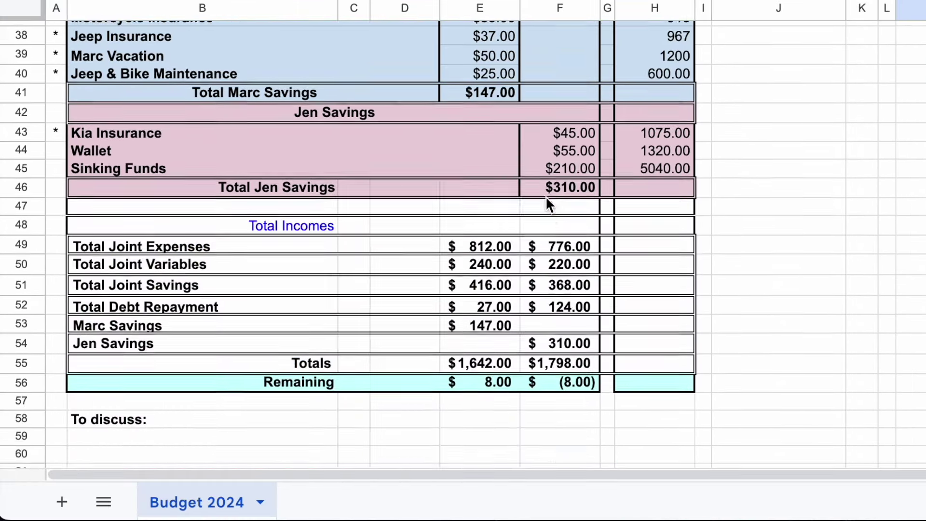
{"action": "scroll", "coordinate": [545, 196], "scroll_direction": "up", "scroll_amount": 6}
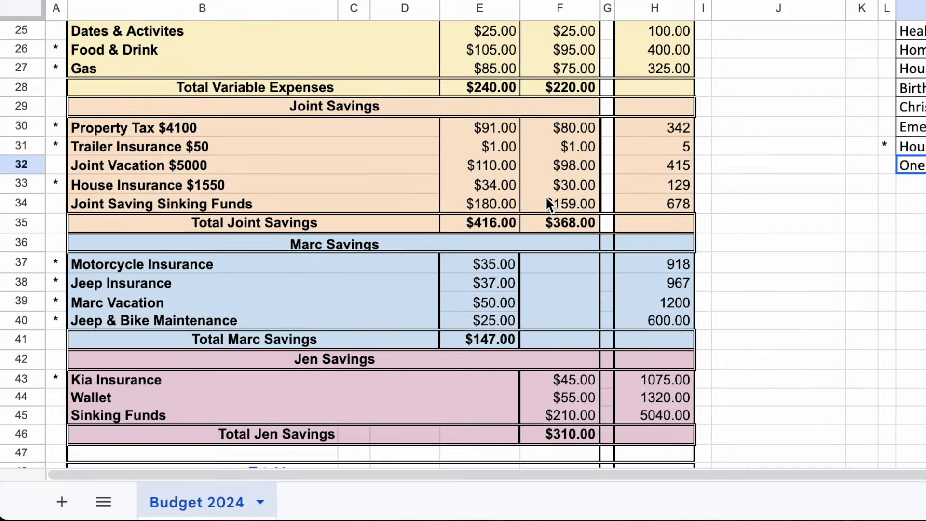
{"action": "scroll", "coordinate": [545, 196], "scroll_direction": "up", "scroll_amount": 7}
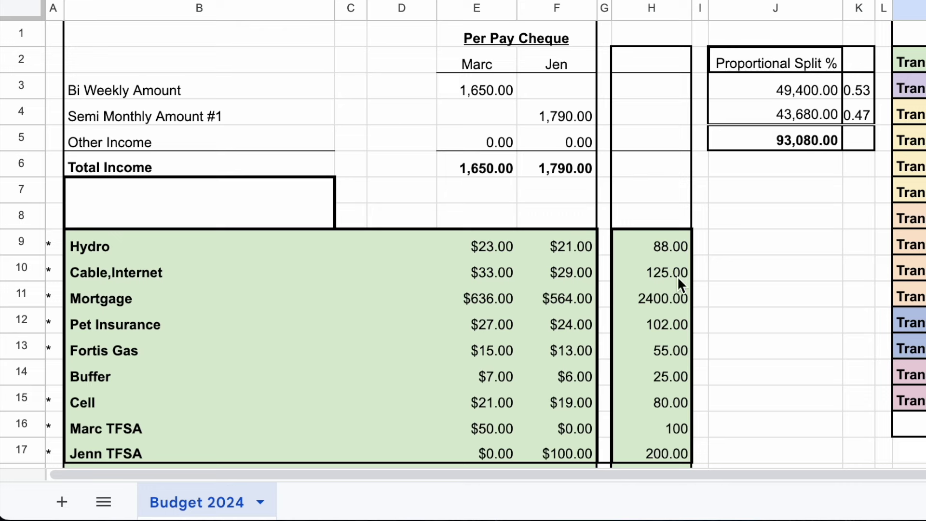
{"action": "left_click", "coordinate": [491, 169]}
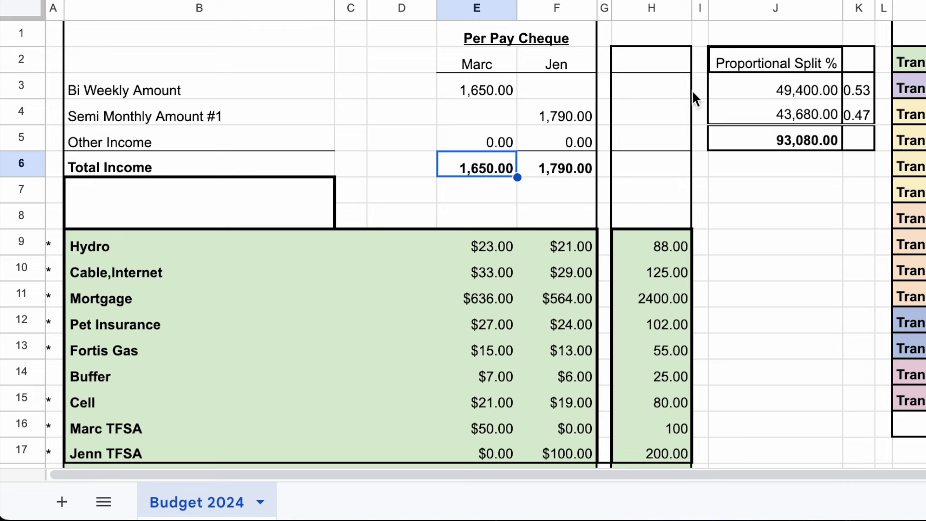
{"action": "left_click", "coordinate": [761, 94]}
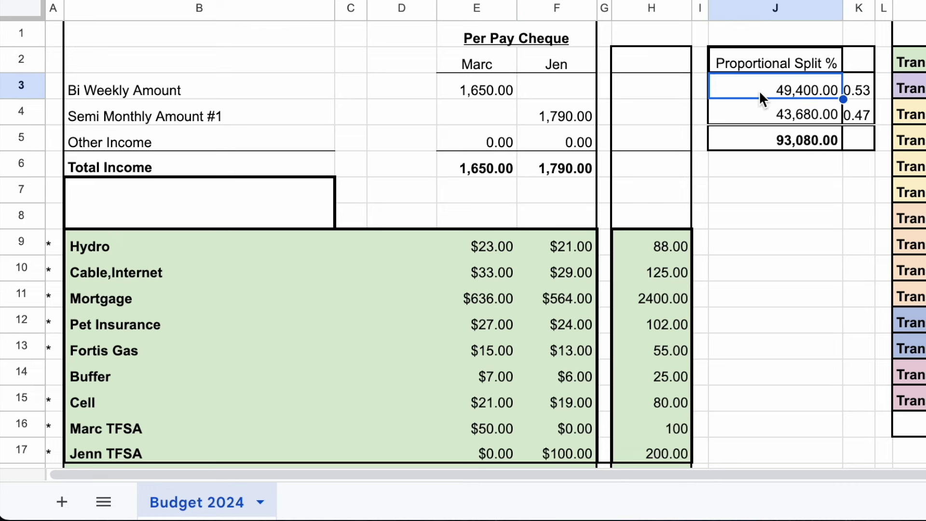
{"action": "left_click", "coordinate": [465, 170]}
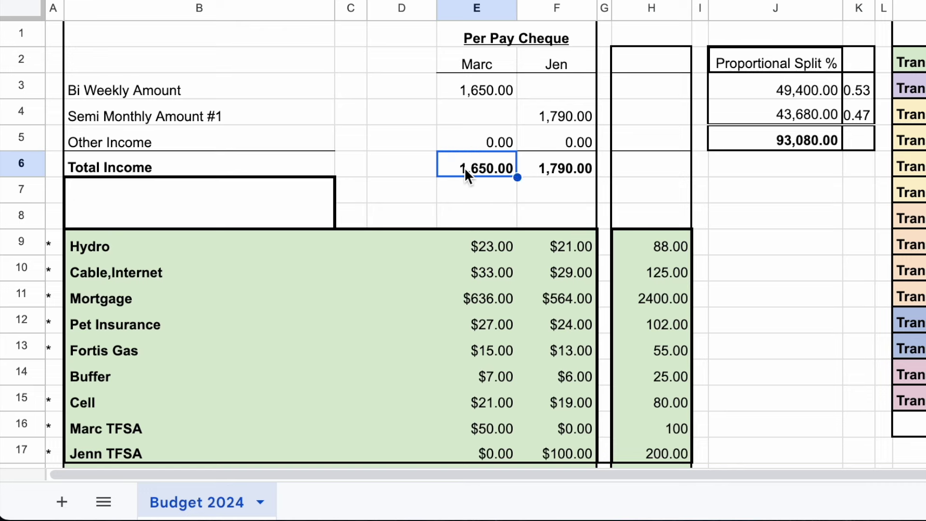
- Check the second partner's per-pay Total Income in F6 against the savings and totals sections of the budget
{"action": "left_click", "coordinate": [570, 166]}
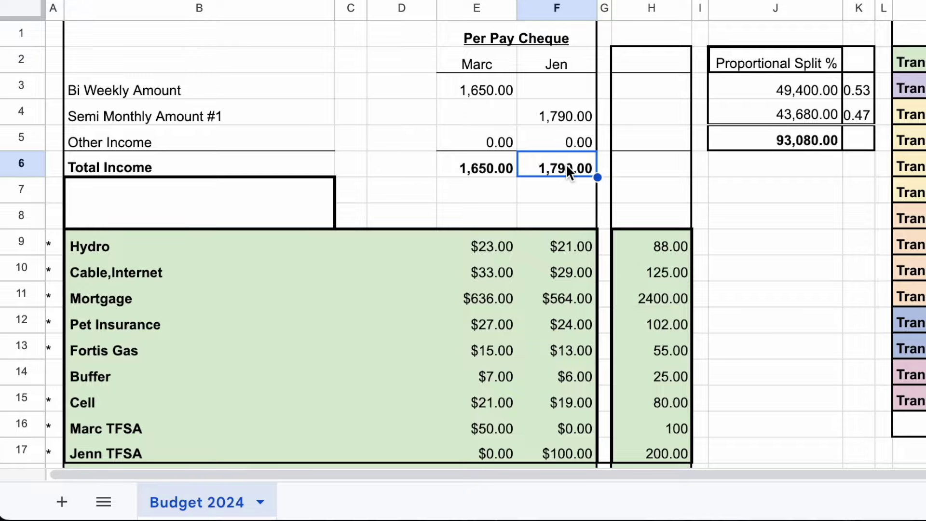
{"action": "scroll", "coordinate": [566, 163], "scroll_direction": "down", "scroll_amount": 10}
{"action": "scroll", "coordinate": [566, 164], "scroll_direction": "down", "scroll_amount": 6}
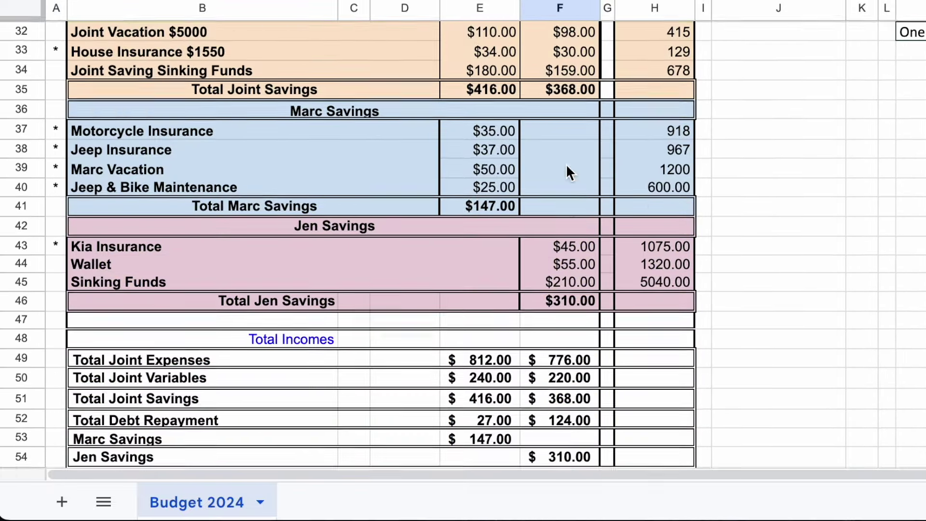
{"action": "scroll", "coordinate": [567, 169], "scroll_direction": "up", "scroll_amount": 15}
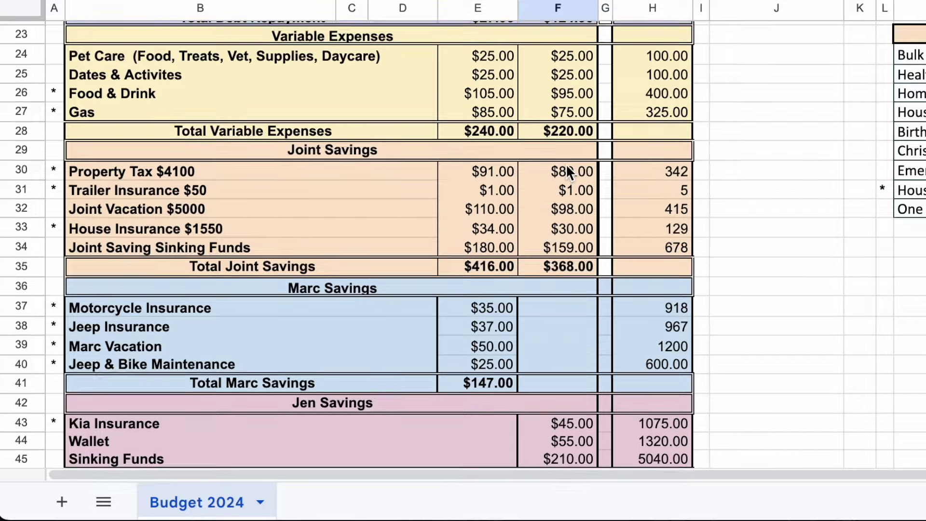
{"action": "scroll", "coordinate": [566, 167], "scroll_direction": "up", "scroll_amount": 1}
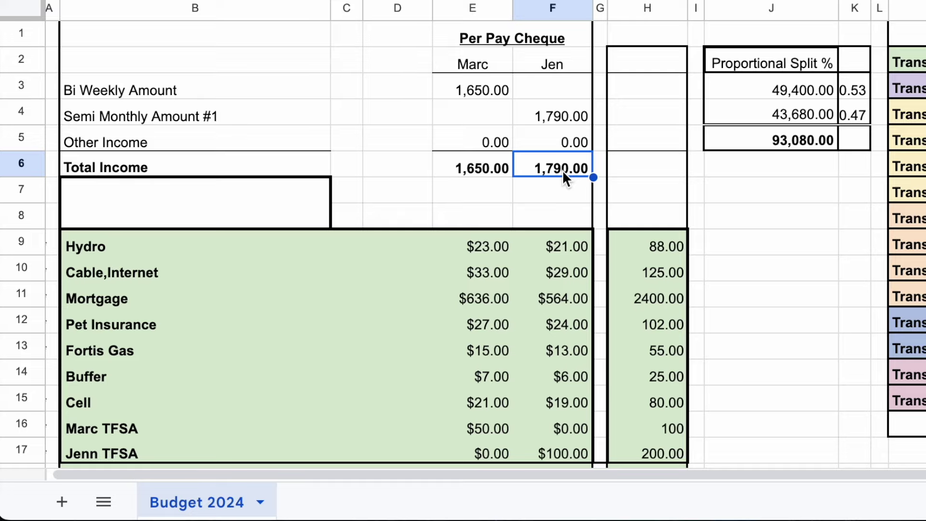
- Review the debt, variable expense and joint savings sections, focusing on Property Tax and the second partner's share in F30
{"action": "scroll", "coordinate": [563, 171], "scroll_direction": "down", "scroll_amount": 10}
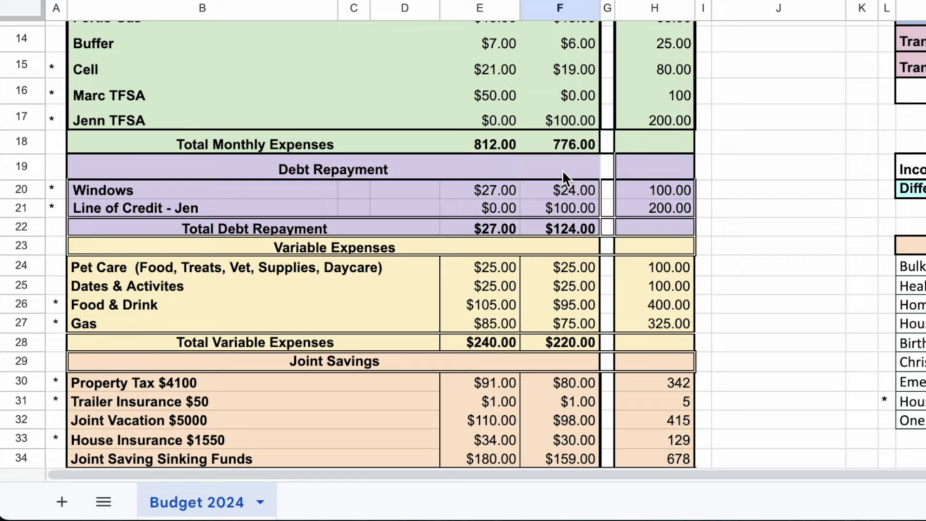
{"action": "scroll", "coordinate": [562, 169], "scroll_direction": "down", "scroll_amount": 3}
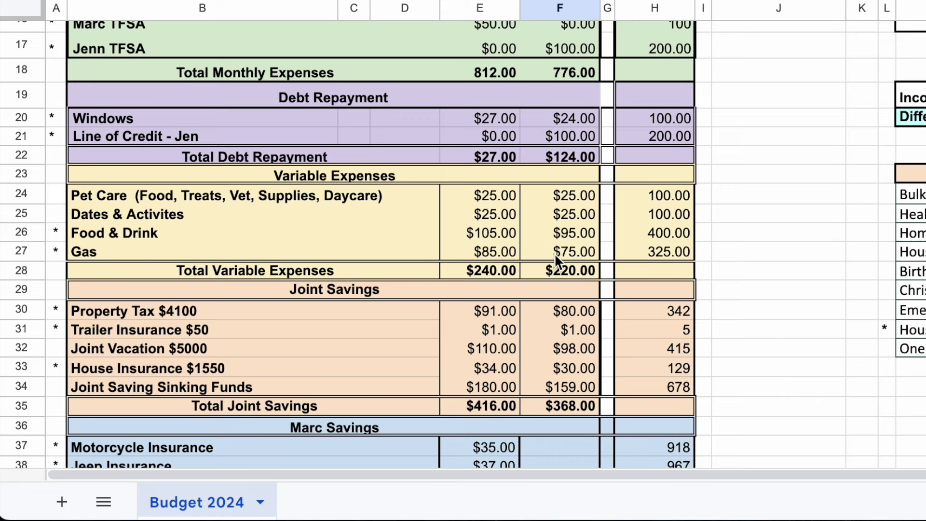
{"action": "left_click", "coordinate": [222, 310]}
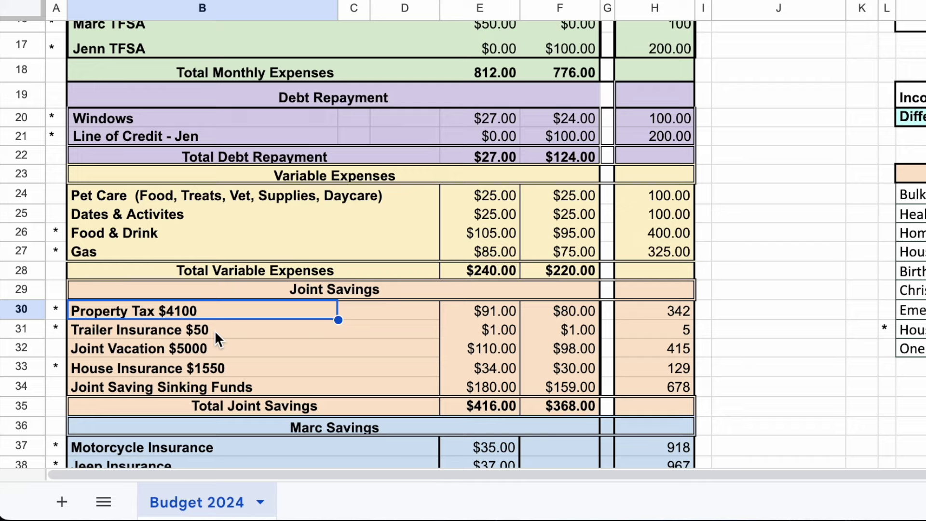
{"action": "left_click", "coordinate": [577, 312]}
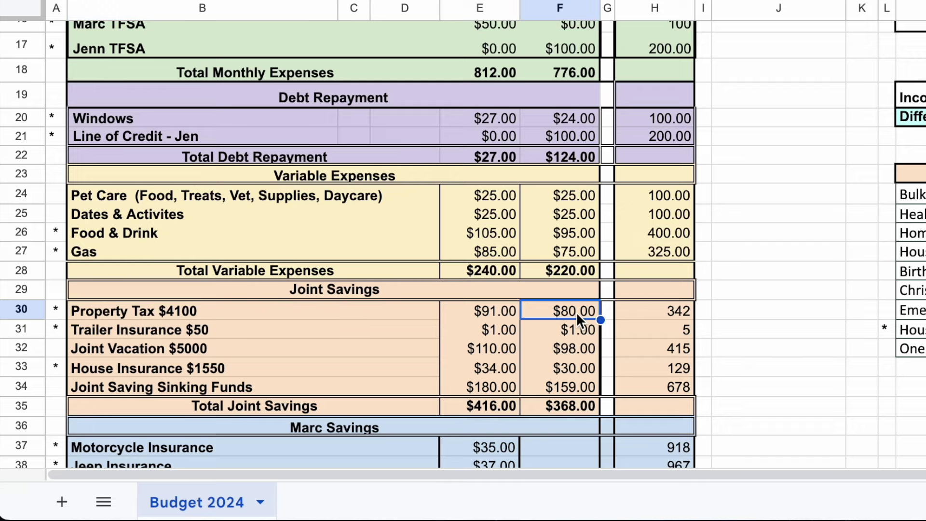
- Examine the Tax Account and Business categories in the personal sinking funds list, and glance over the per-payday transfers
{"action": "scroll", "coordinate": [577, 313], "scroll_direction": "down", "scroll_amount": 1}
{"action": "scroll", "coordinate": [577, 312], "scroll_direction": "down", "scroll_amount": 5}
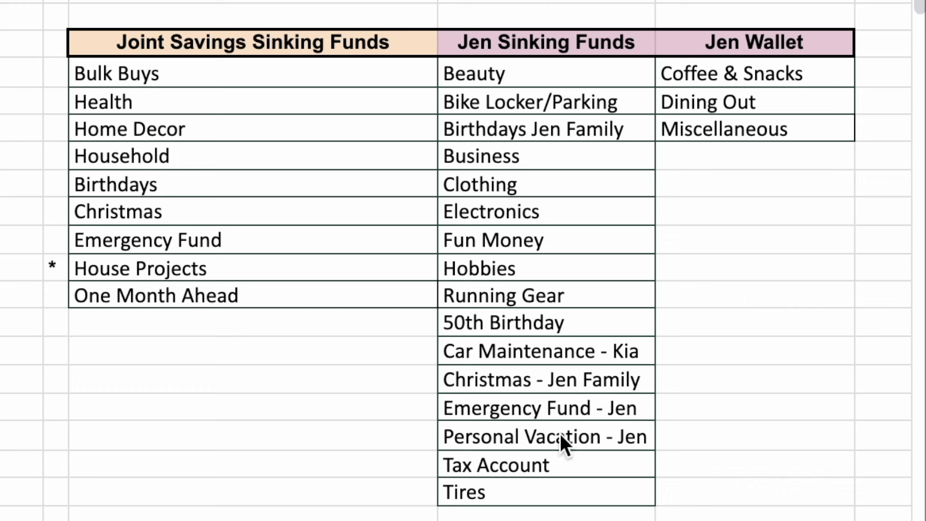
{"action": "left_click", "coordinate": [536, 466]}
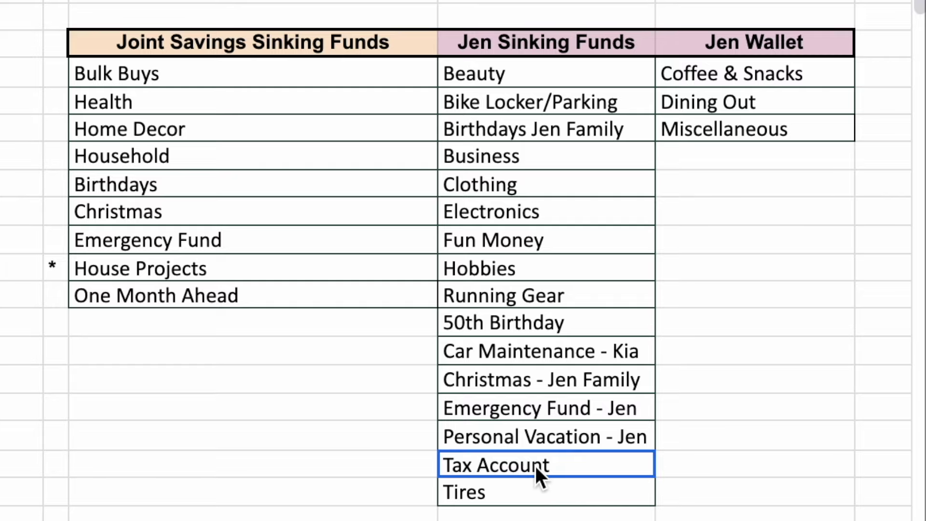
{"action": "left_click", "coordinate": [505, 166]}
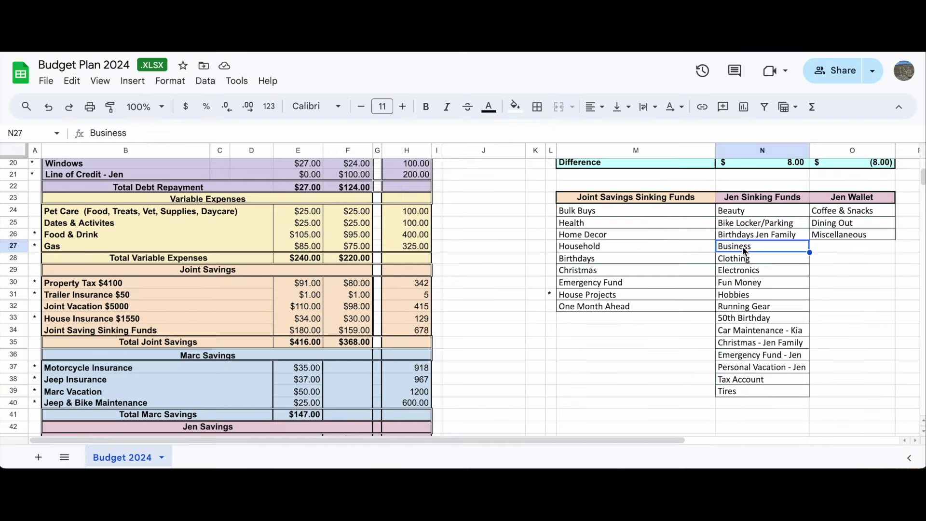
{"action": "scroll", "coordinate": [361, 285], "scroll_direction": "up", "scroll_amount": 4}
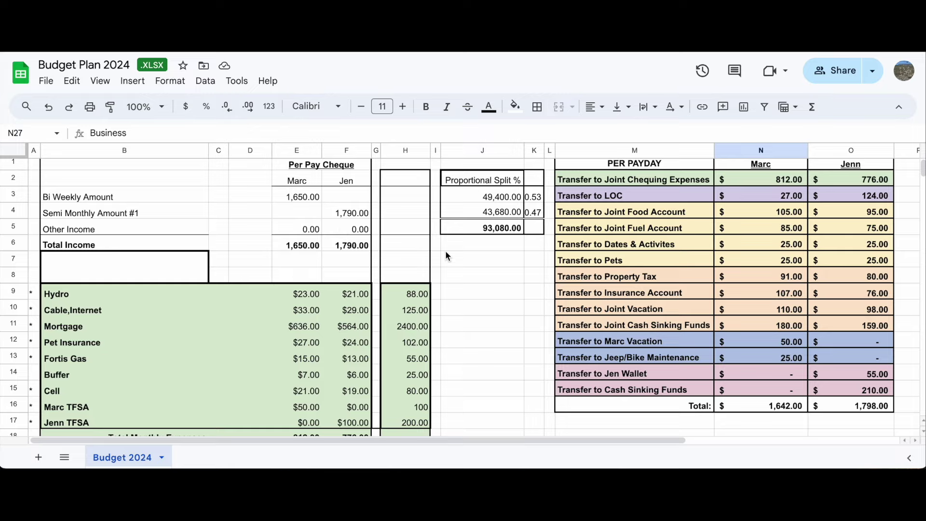
{"action": "scroll", "coordinate": [517, 286], "scroll_direction": "down", "scroll_amount": 5}
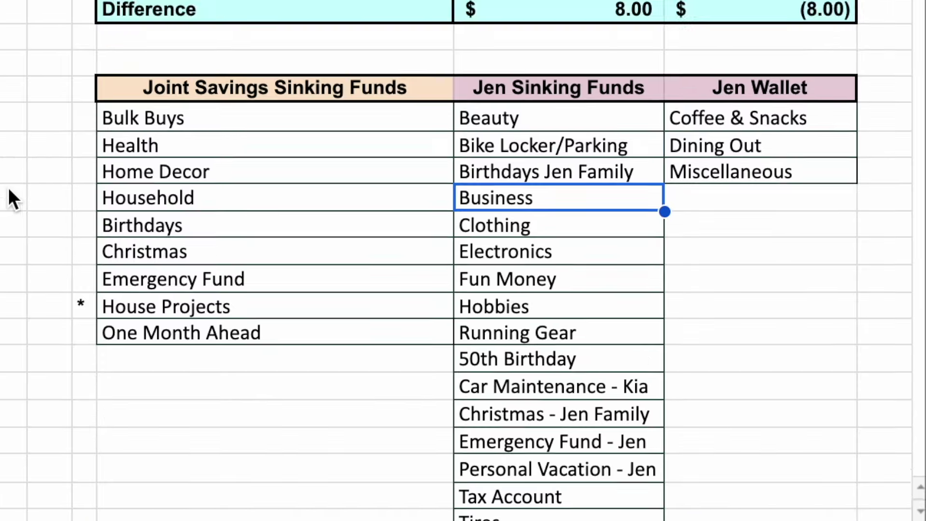
{"action": "scroll", "coordinate": [10, 198], "scroll_direction": "down", "scroll_amount": 2}
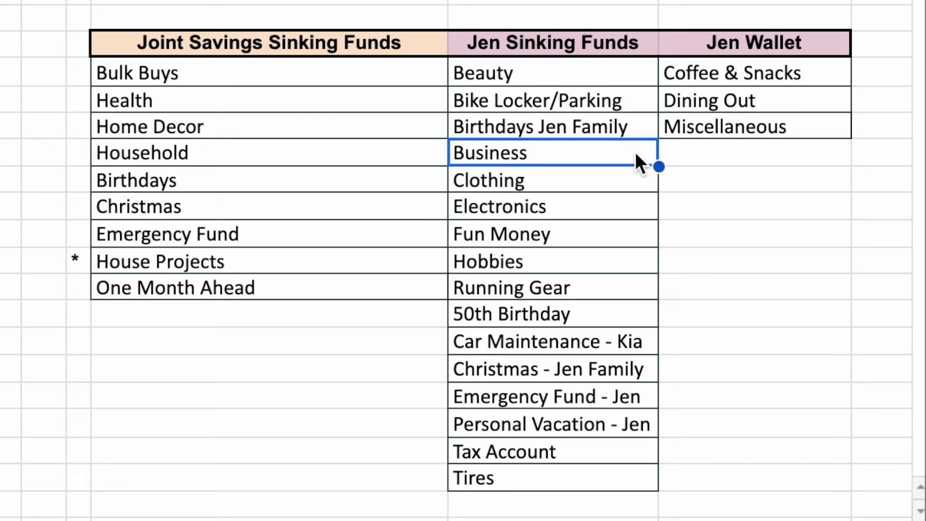
- Compare the wallet's Coffee & Snacks, Dining Out and Miscellaneous categories with the personal sinking funds from Beauty to Tires
{"action": "left_click", "coordinate": [729, 77]}
{"action": "left_click", "coordinate": [720, 103]}
{"action": "left_click", "coordinate": [718, 132]}
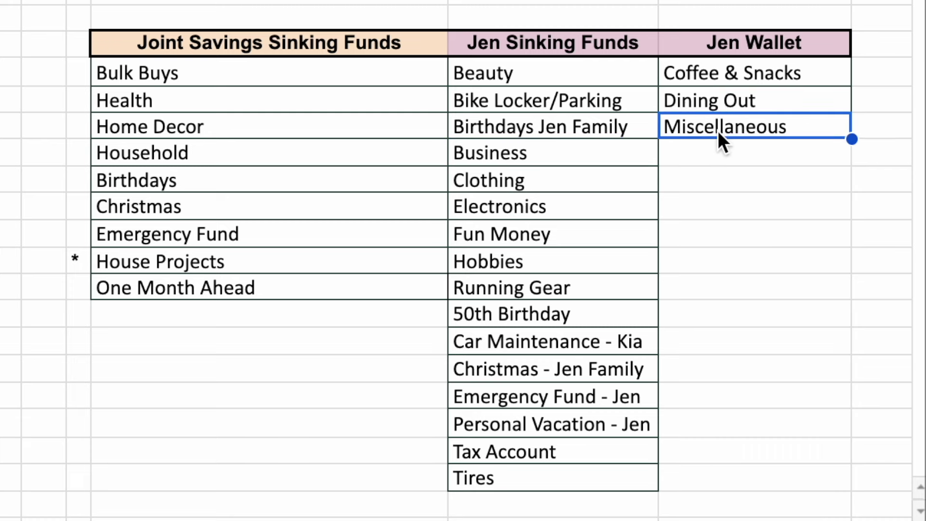
{"action": "left_click_drag", "start_coordinate": [503, 74], "coordinate": [492, 478]}
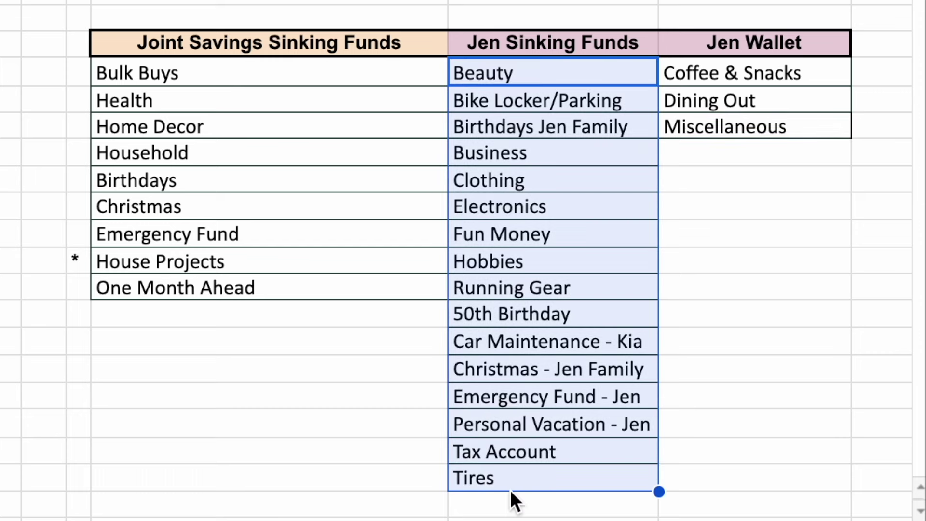
{"action": "left_click", "coordinate": [506, 435]}
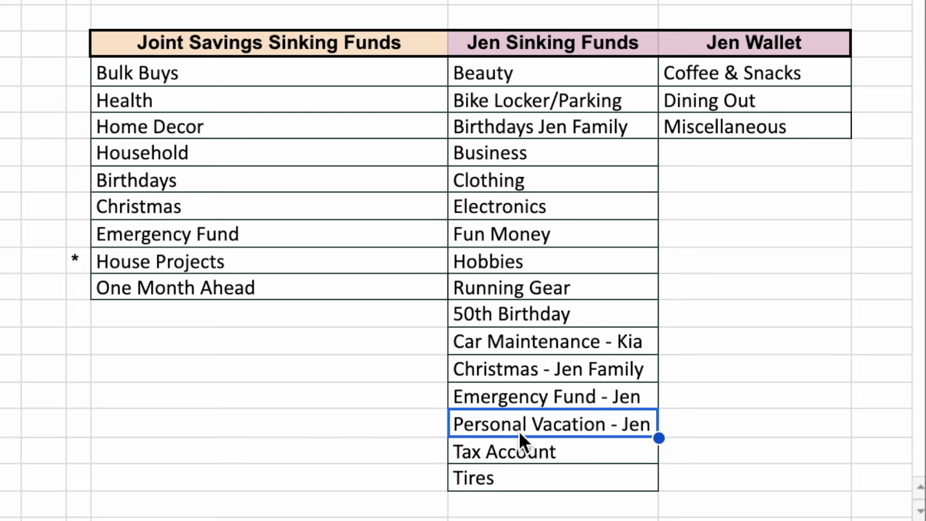
- Review the three wallet categories again, going through Miscellaneous, Dining Out and Coffee & Snacks individually
{"action": "left_click_drag", "start_coordinate": [740, 80], "coordinate": [748, 133]}
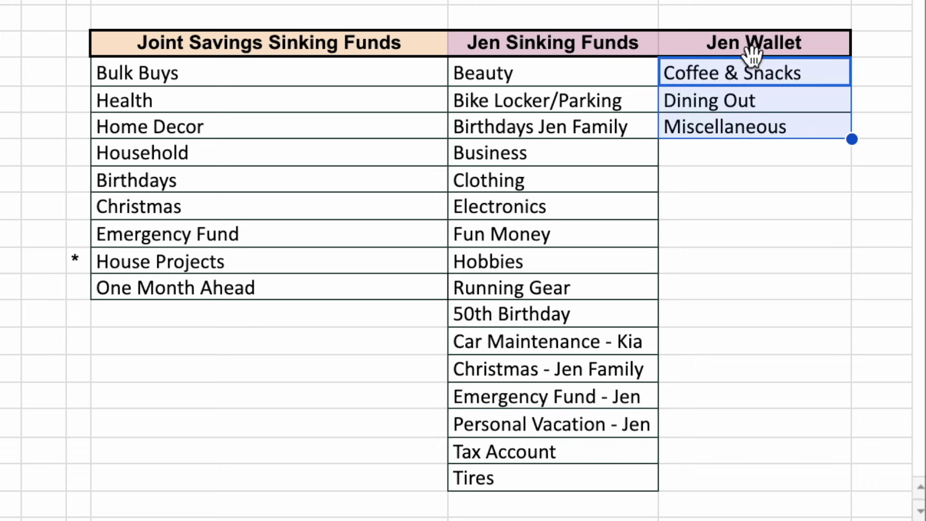
{"action": "left_click", "coordinate": [760, 126]}
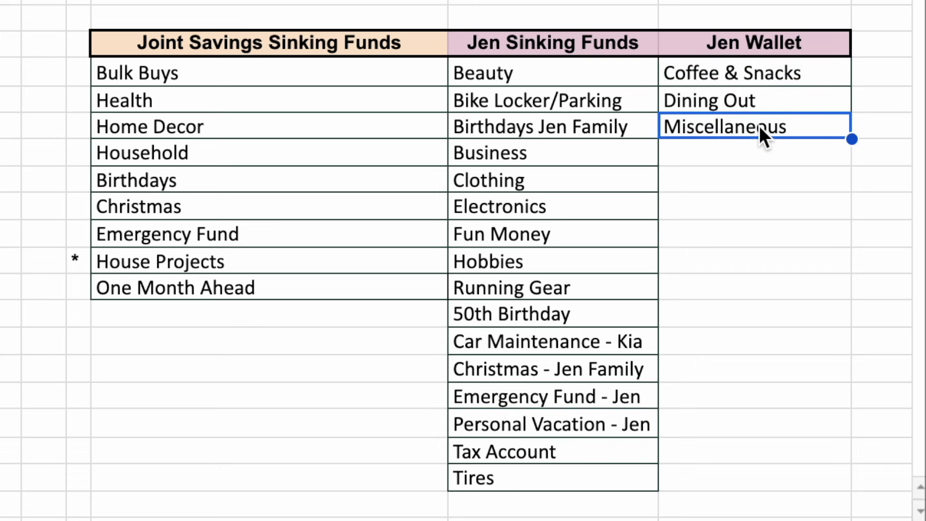
{"action": "left_click_drag", "start_coordinate": [754, 76], "coordinate": [759, 93]}
{"action": "left_click", "coordinate": [754, 96]}
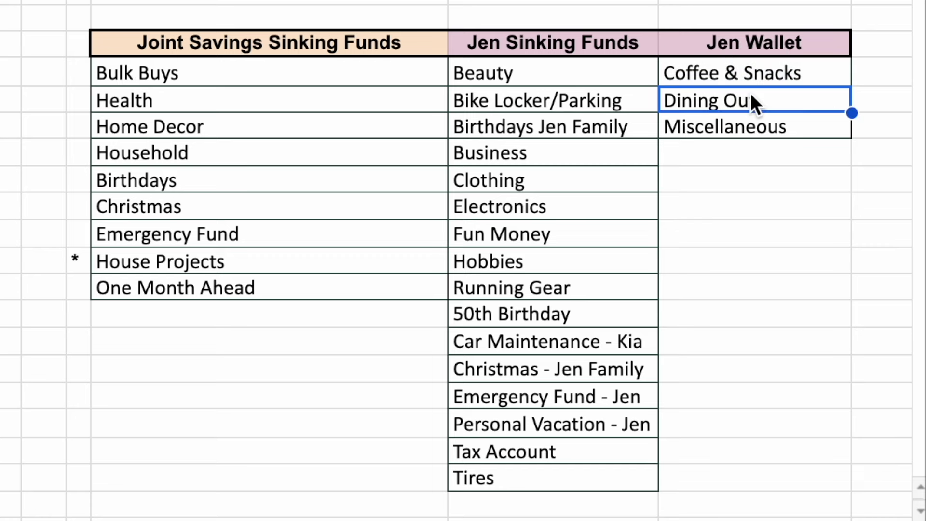
{"action": "left_click", "coordinate": [751, 74]}
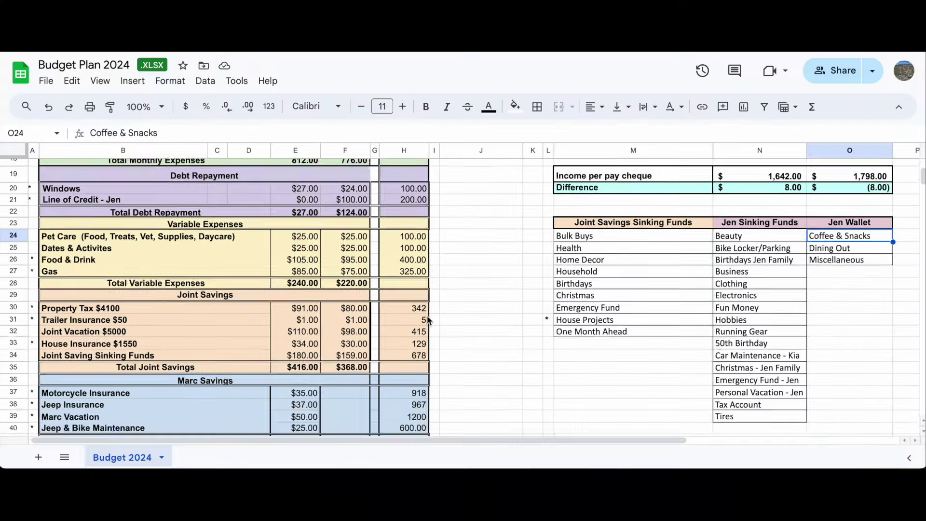
- Look over the budget and per-payday transfers, and inspect both partners' Total Income formulas in E6 and F6
{"action": "scroll", "coordinate": [428, 318], "scroll_direction": "up", "scroll_amount": 5}
{"action": "scroll", "coordinate": [427, 314], "scroll_direction": "down", "scroll_amount": 1}
{"action": "scroll", "coordinate": [427, 315], "scroll_direction": "up", "scroll_amount": 2}
{"action": "scroll", "coordinate": [427, 319], "scroll_direction": "down", "scroll_amount": 4}
{"action": "scroll", "coordinate": [428, 320], "scroll_direction": "down", "scroll_amount": 2}
{"action": "scroll", "coordinate": [427, 314], "scroll_direction": "up", "scroll_amount": 5}
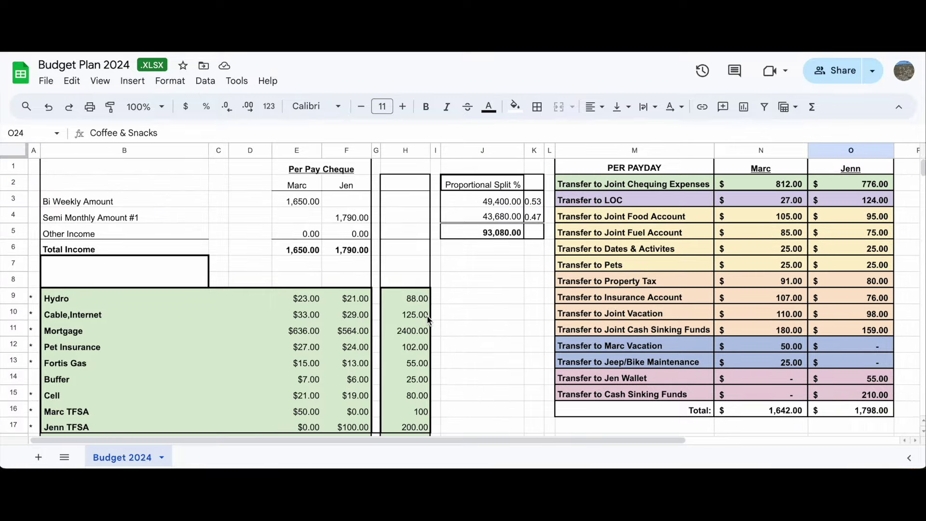
{"action": "left_click", "coordinate": [316, 254]}
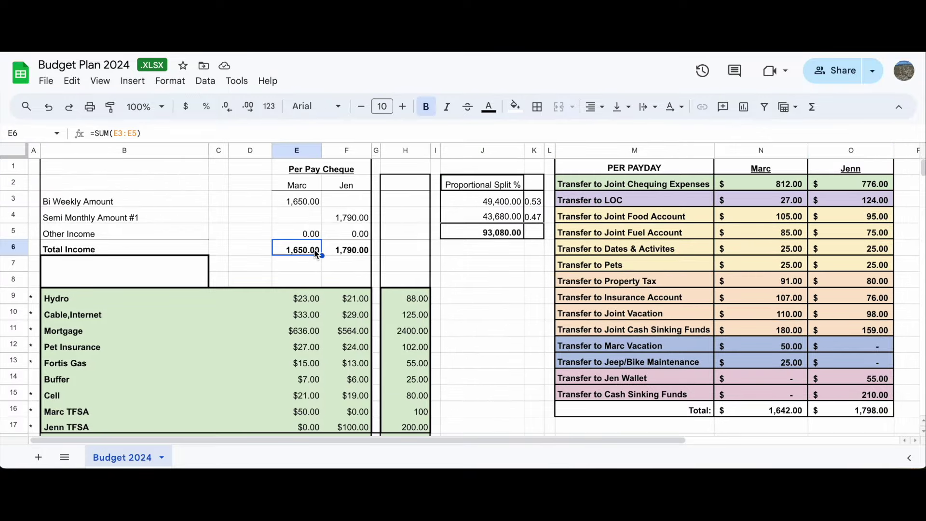
{"action": "left_click", "coordinate": [347, 252]}
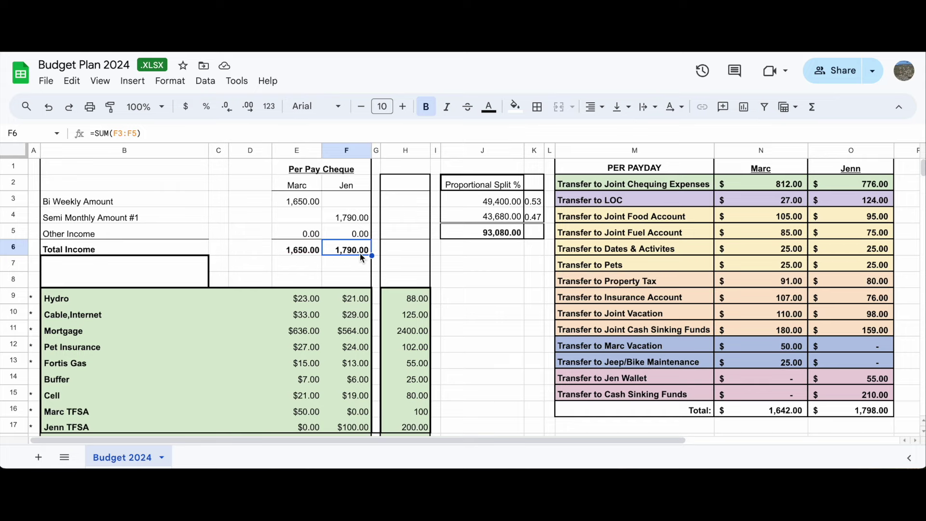
- Review the whole budget from Total Income through expenses and savings down to the Totals and Remaining rows
{"action": "scroll", "coordinate": [360, 253], "scroll_direction": "down", "scroll_amount": 3}
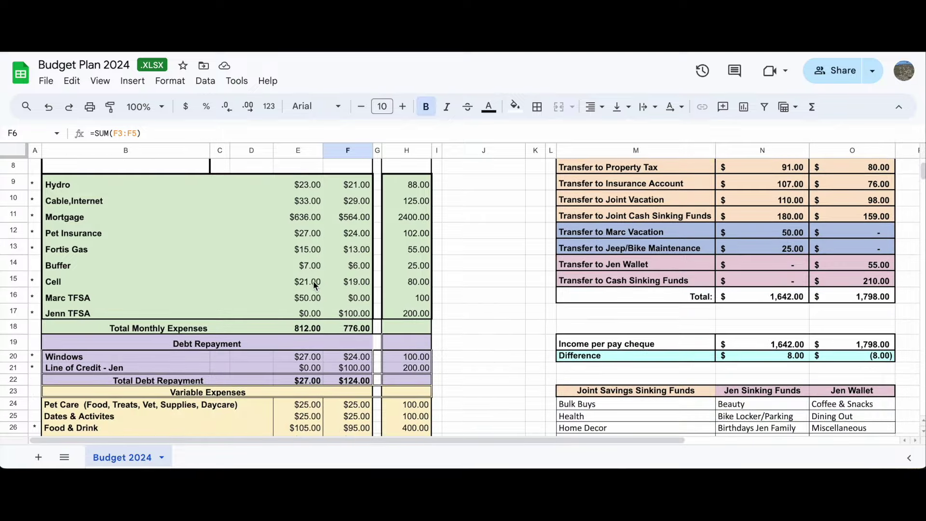
{"action": "scroll", "coordinate": [316, 249], "scroll_direction": "down", "scroll_amount": 10}
{"action": "scroll", "coordinate": [316, 250], "scroll_direction": "up", "scroll_amount": 10}
{"action": "scroll", "coordinate": [316, 250], "scroll_direction": "up", "scroll_amount": 2}
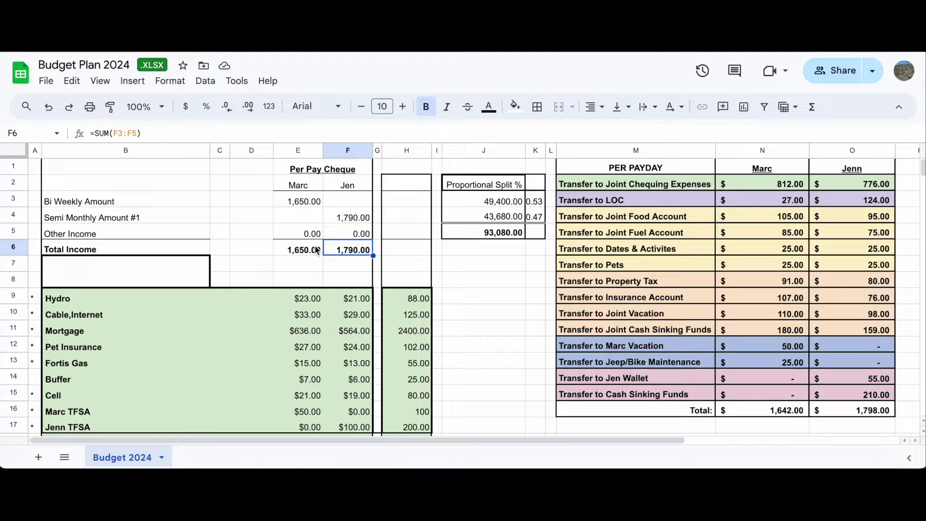
{"action": "scroll", "coordinate": [315, 249], "scroll_direction": "down", "scroll_amount": 10}
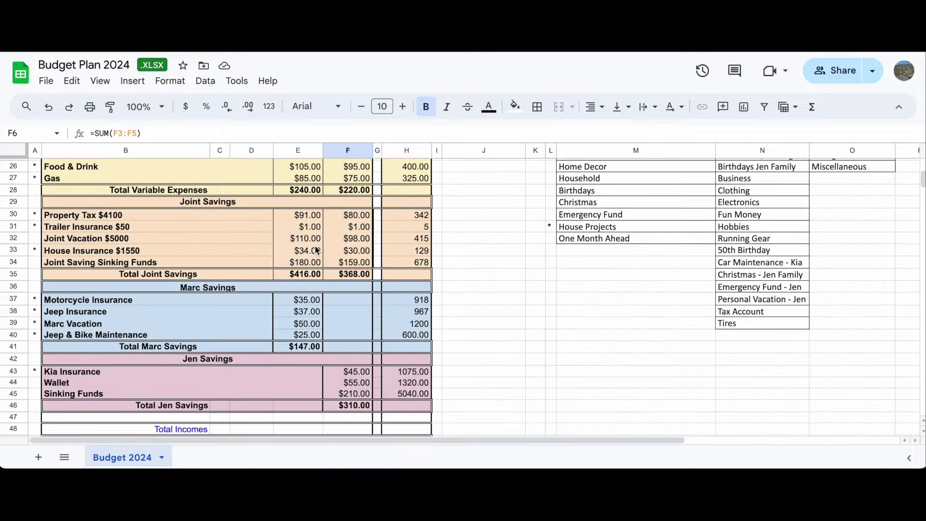
{"action": "scroll", "coordinate": [316, 250], "scroll_direction": "down", "scroll_amount": 4}
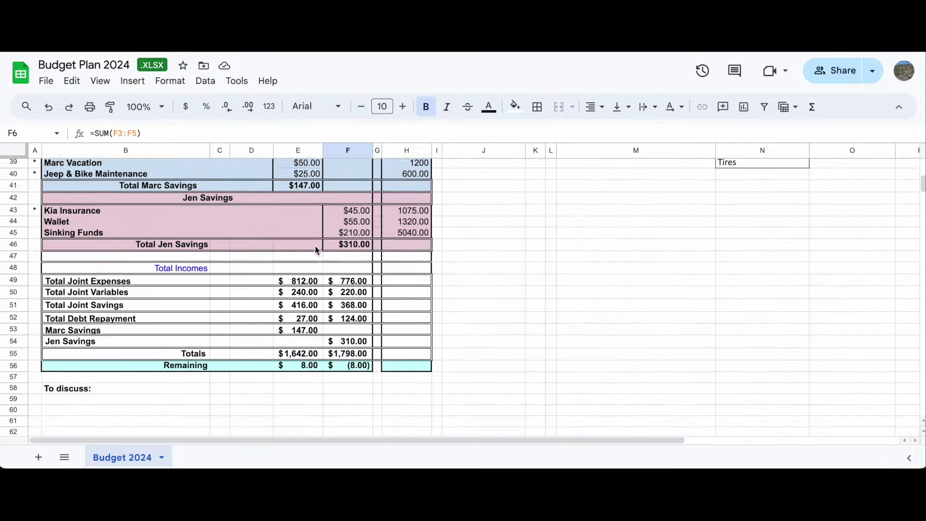
{"action": "scroll", "coordinate": [316, 249], "scroll_direction": "up", "scroll_amount": 12}
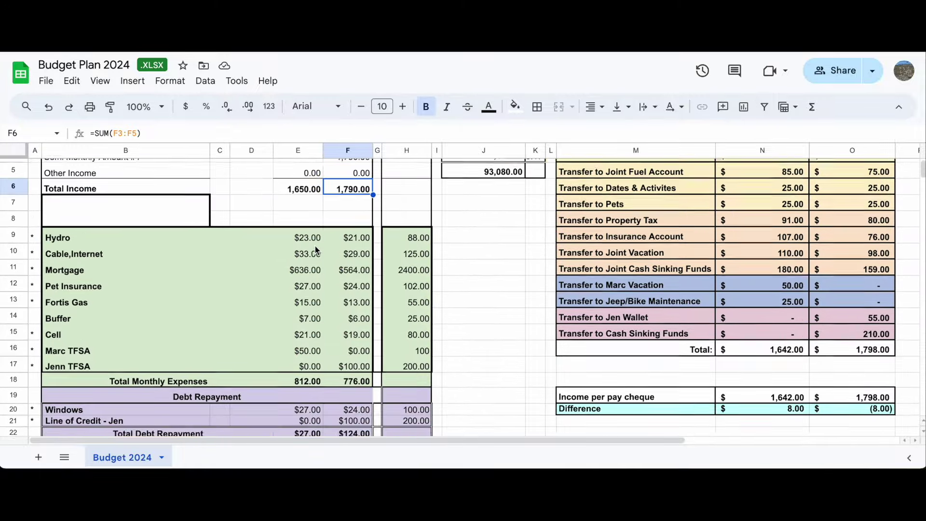
{"action": "scroll", "coordinate": [316, 249], "scroll_direction": "up", "scroll_amount": 1}
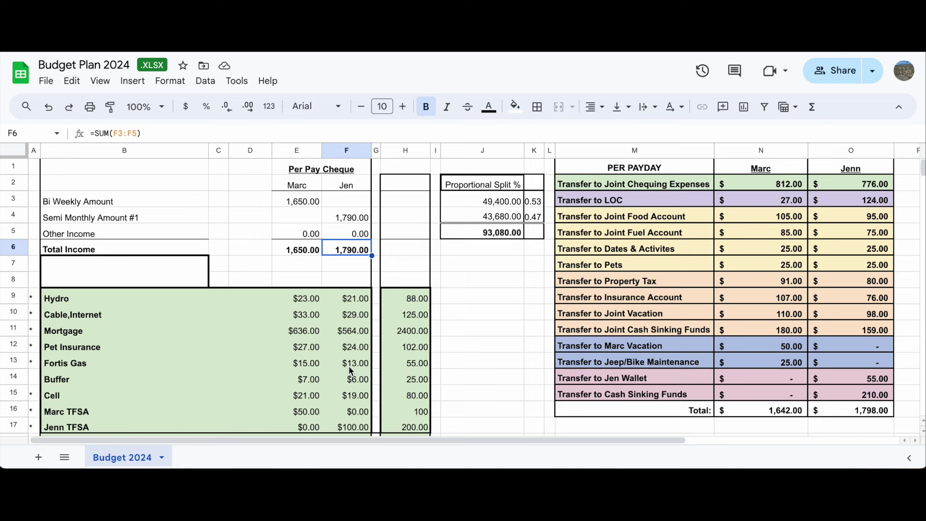
- Duplicate the Budget 2024 sheet within the same spreadsheet
{"action": "left_click", "coordinate": [162, 457]}
{"action": "mouse_move", "coordinate": [148, 301]}
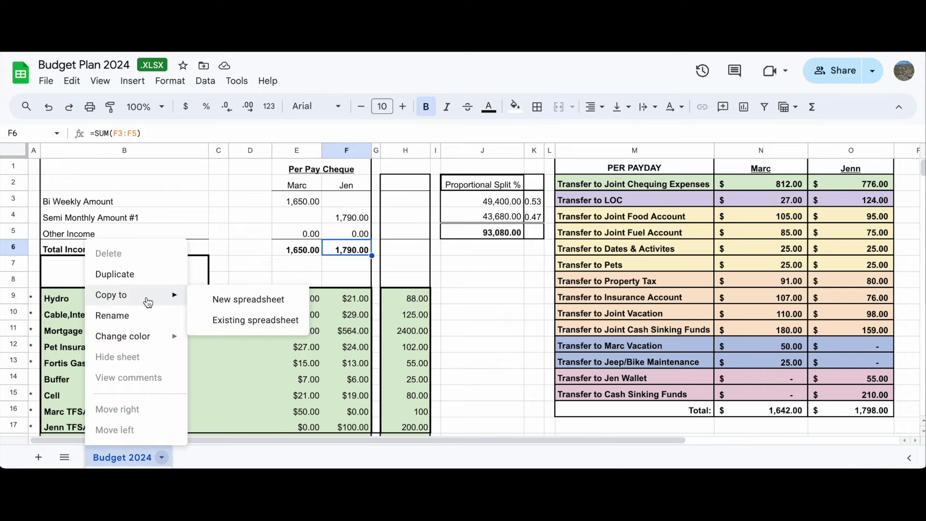
{"action": "left_click", "coordinate": [141, 279]}
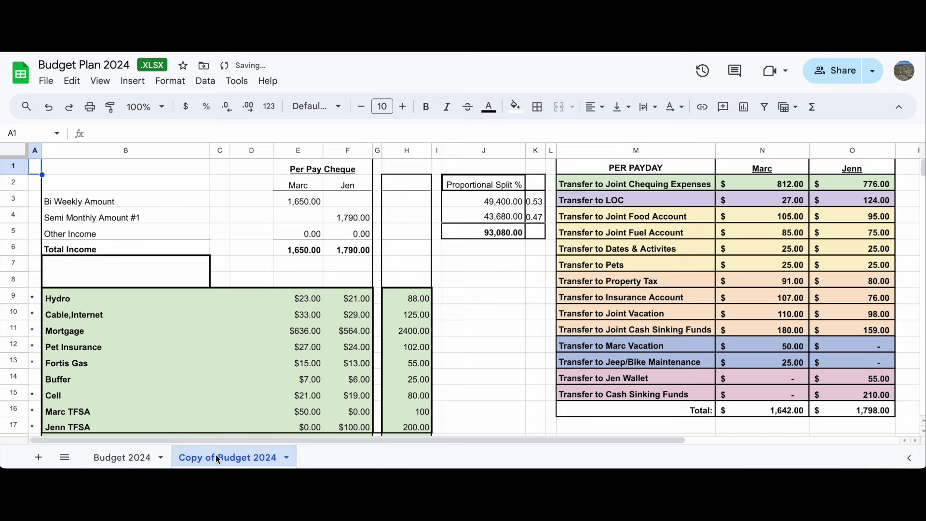
- Rename the copied sheet as Draft Budget 2024
{"action": "double_click", "coordinate": [217, 459]}
{"action": "left_click", "coordinate": [216, 459]}
{"action": "key", "text": "BackSpace"}
{"action": "key", "text": "BackSpace"}
{"action": "key", "text": "BackSpace"}
{"action": "key", "text": "BackSpace"}
{"action": "key", "text": "BackSpace"}
{"action": "key", "text": "BackSpace"}
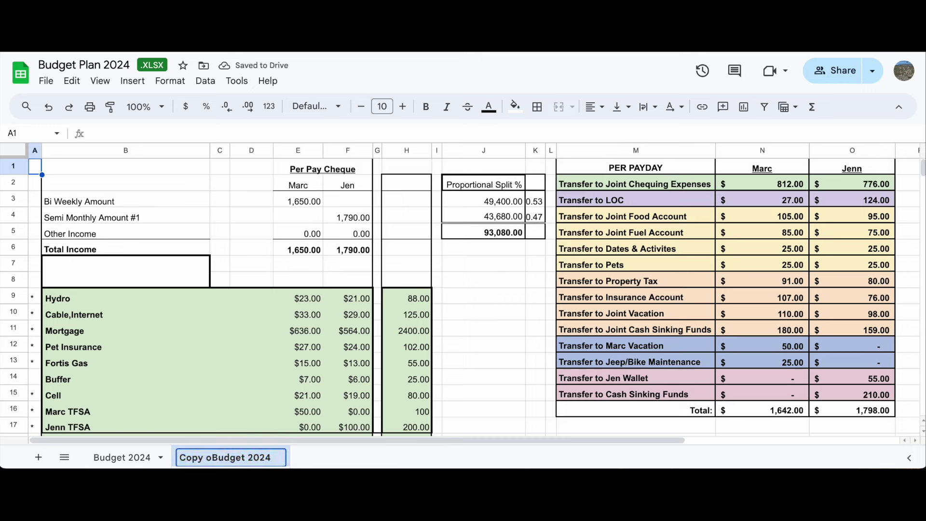
{"action": "key", "text": "BackSpace"}
{"action": "key", "text": "BackSpace"}
{"action": "type", "text": "Draft"}
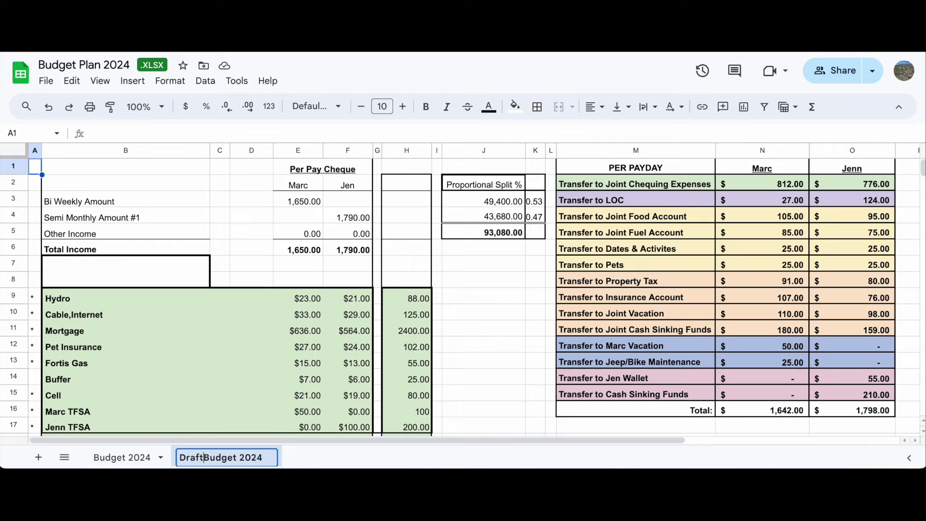
{"action": "left_click", "coordinate": [407, 427]}
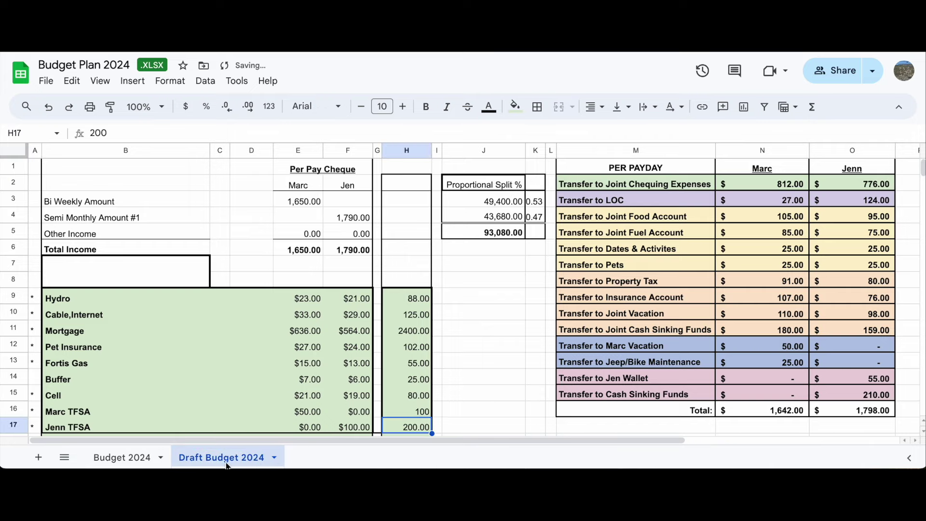
- Update the first annual income in J3 of the draft sheet's Proportional Split table to 2000*26
{"action": "left_click", "coordinate": [144, 457]}
{"action": "left_click", "coordinate": [202, 458]}
{"action": "left_click", "coordinate": [478, 201]}
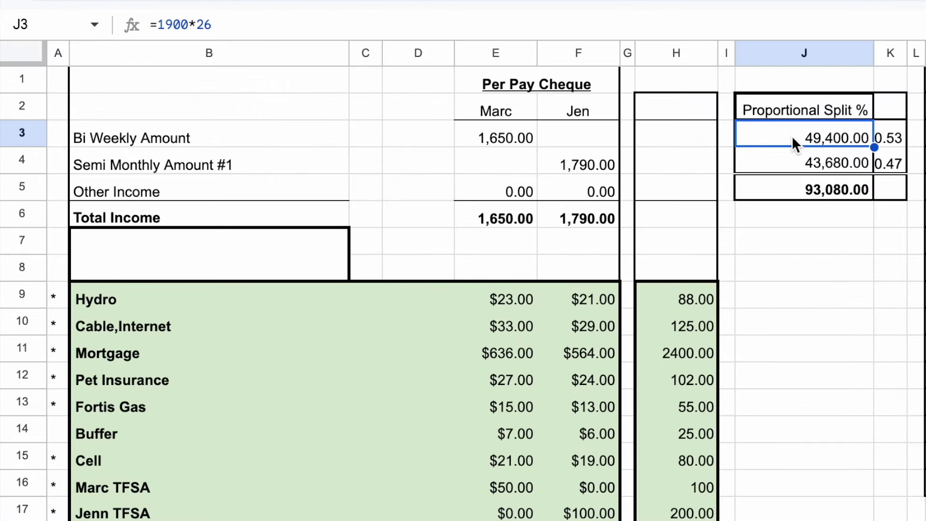
{"action": "left_click", "coordinate": [189, 24]}
{"action": "key", "text": "BackSpace"}
{"action": "key", "text": "BackSpace"}
{"action": "key", "text": "BackSpace"}
{"action": "key", "text": "BackSpace"}
{"action": "type", "text": "2,000"}
{"action": "key", "text": "Return"}
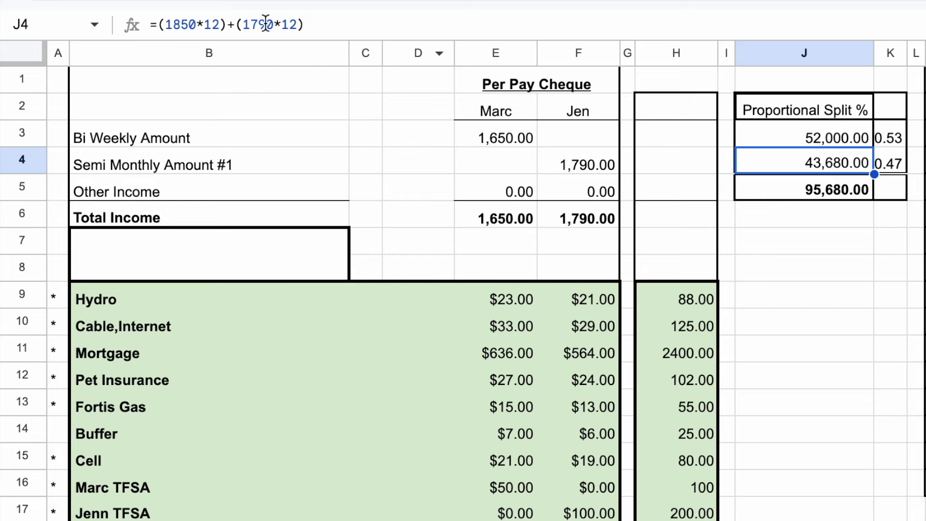
- Change the second annual income formula in J4 to =(1890*12)+(1840*12)
{"action": "left_click", "coordinate": [195, 25]}
{"action": "key", "text": "BackSpace"}
{"action": "key", "text": "BackSpace"}
{"action": "key", "text": "BackSpace"}
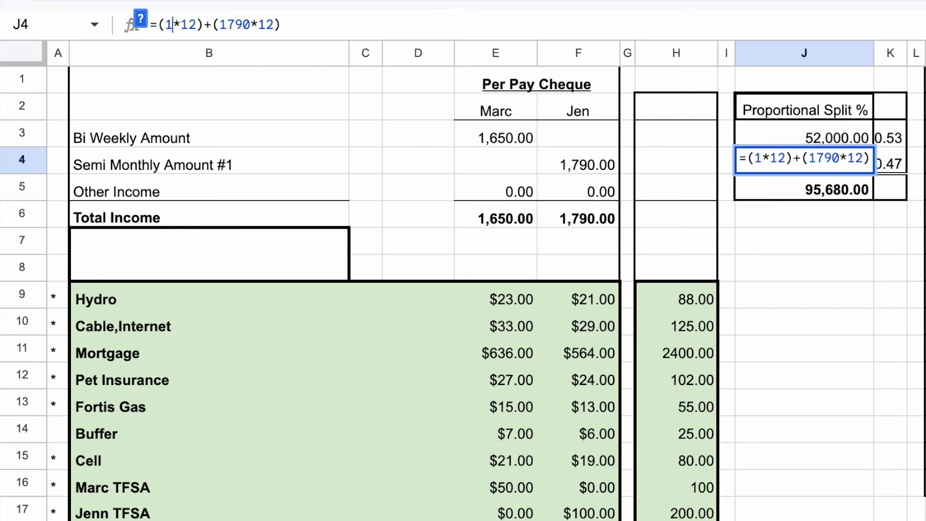
{"action": "type", "text": "890"}
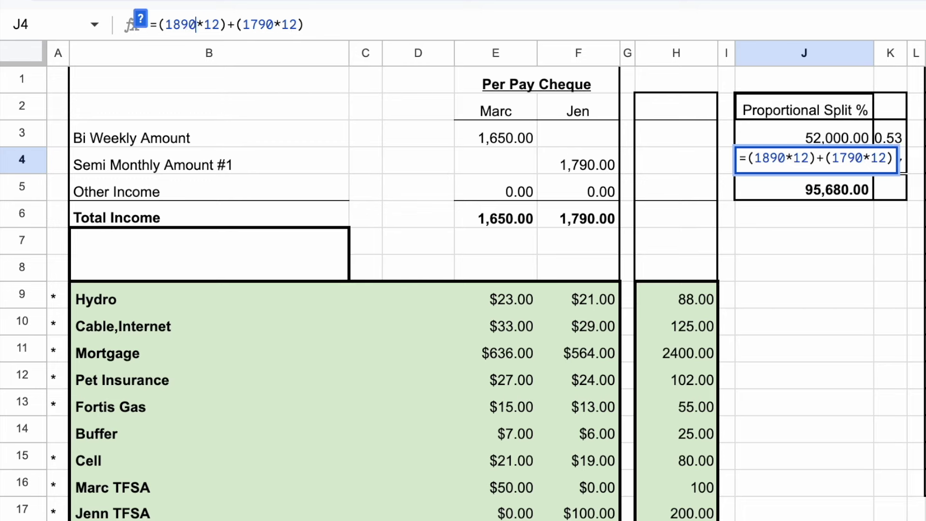
{"action": "left_click", "coordinate": [274, 24]}
{"action": "key", "text": "BackSpace"}
{"action": "key", "text": "BackSpace"}
{"action": "key", "text": "BackSpace"}
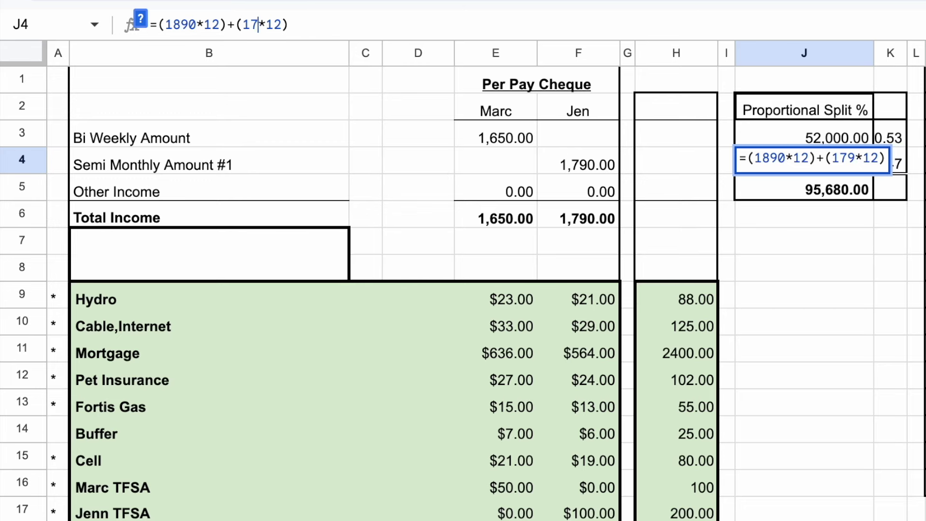
{"action": "type", "text": "84"}
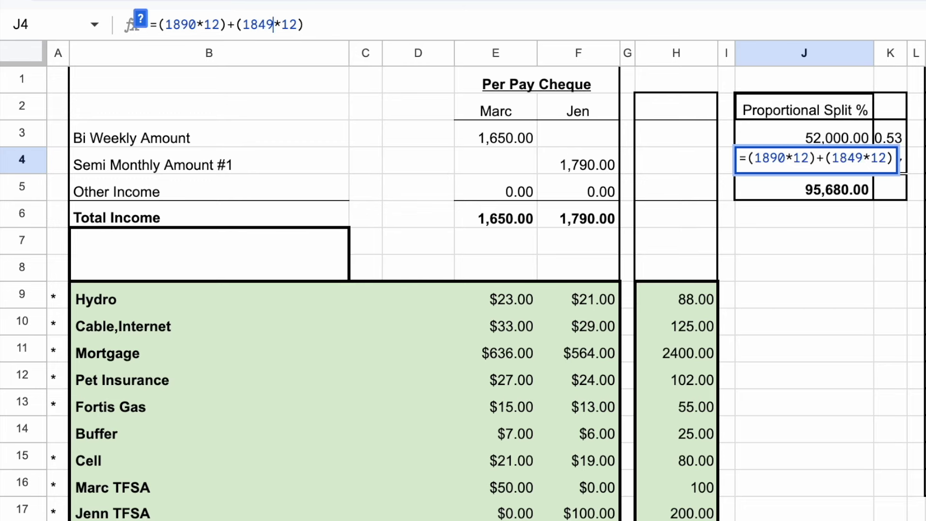
{"action": "type", "text": "0"}
{"action": "key", "text": "Return"}
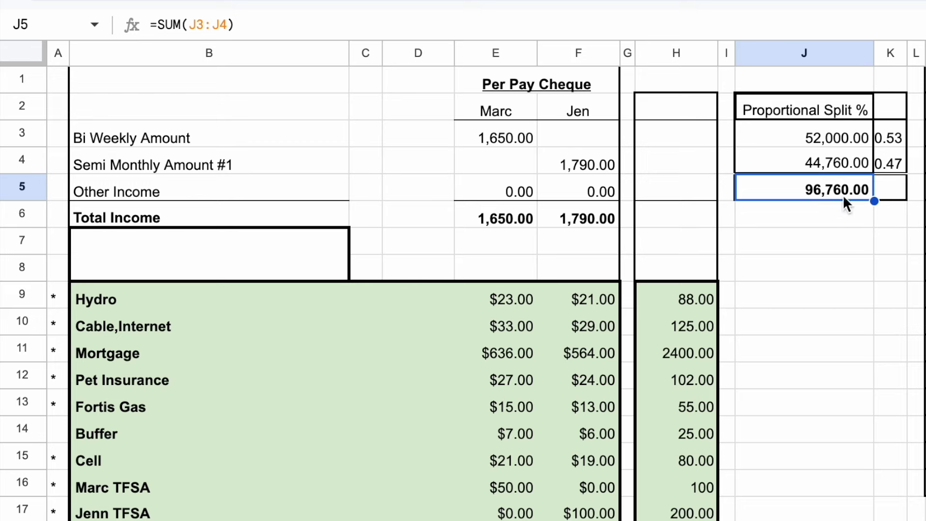
- Check the two proportional split ratios in K3 and K4 against the updated incomes
{"action": "left_click", "coordinate": [887, 140]}
{"action": "left_click", "coordinate": [890, 164]}
{"action": "left_click", "coordinate": [889, 136]}
{"action": "left_click", "coordinate": [894, 164]}
{"action": "left_click", "coordinate": [891, 138]}
{"action": "left_click", "coordinate": [892, 161]}
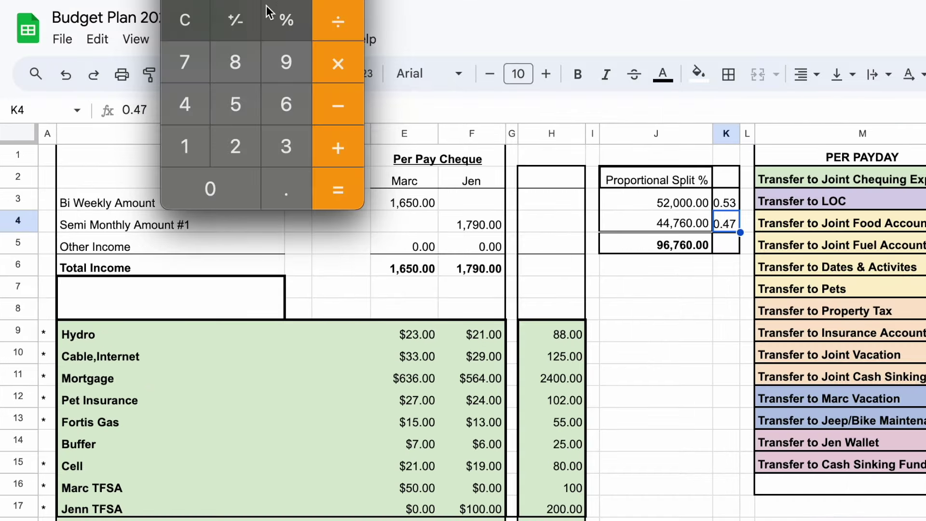
- Divide 52000 by 96760 in the Calculator app to work out the first partner's share of the combined income
{"action": "left_click", "coordinate": [303, 36]}
{"action": "left_click_drag", "start_coordinate": [285, 0], "coordinate": [282, 64]}
{"action": "left_click", "coordinate": [208, 132]}
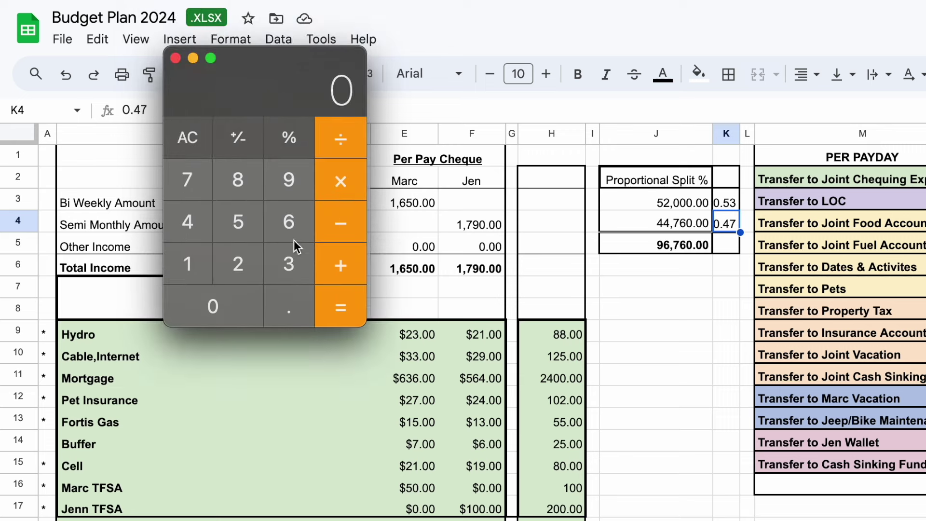
{"action": "left_click", "coordinate": [290, 182]}
{"action": "left_click", "coordinate": [207, 147]}
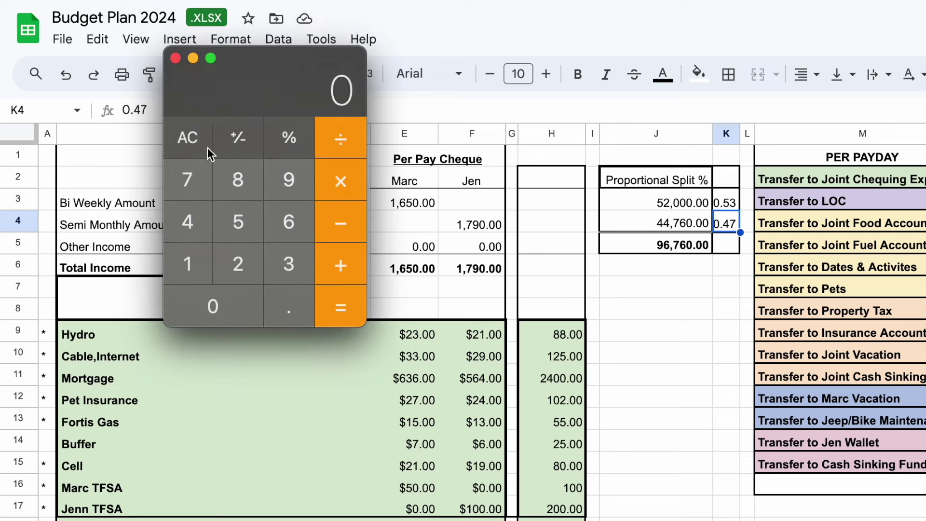
{"action": "left_click", "coordinate": [249, 226]}
{"action": "left_click", "coordinate": [236, 266]}
{"action": "left_click", "coordinate": [224, 309]}
{"action": "left_click", "coordinate": [221, 323]}
{"action": "left_click", "coordinate": [221, 323]}
{"action": "left_click", "coordinate": [339, 137]}
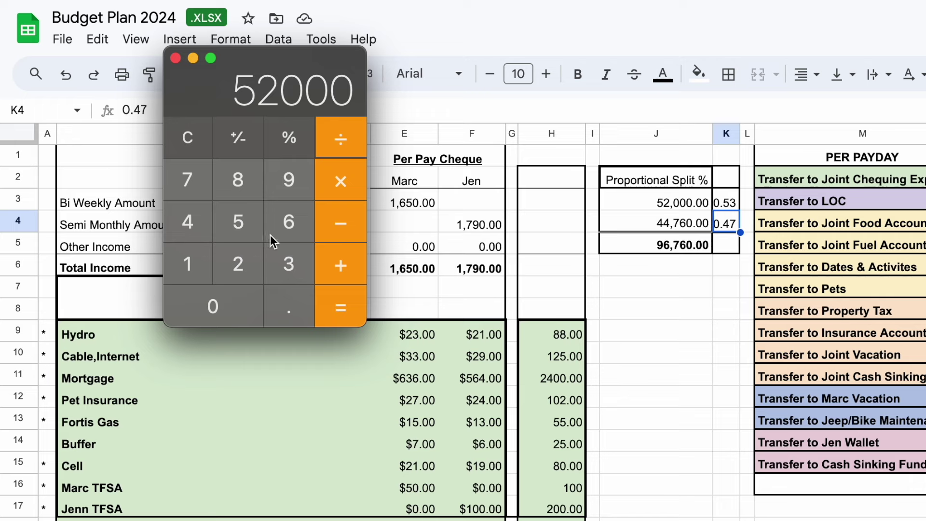
{"action": "left_click", "coordinate": [282, 192]}
{"action": "left_click", "coordinate": [288, 222]}
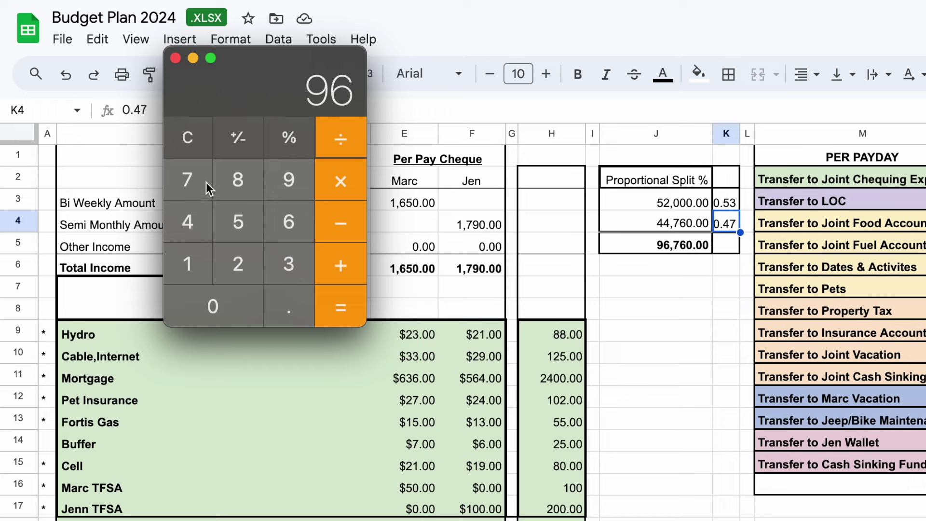
{"action": "left_click", "coordinate": [197, 186]}
{"action": "left_click", "coordinate": [285, 217]}
{"action": "left_click", "coordinate": [223, 306]}
{"action": "left_click", "coordinate": [317, 313]}
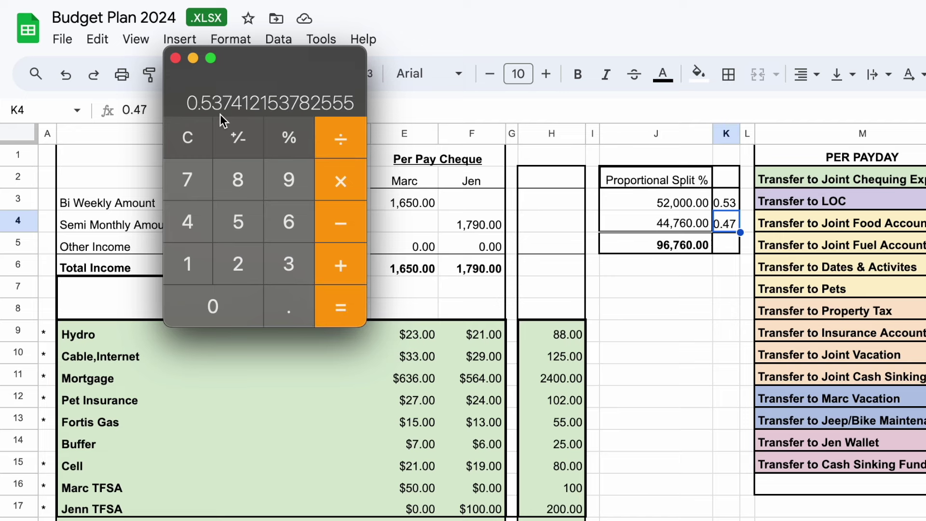
- Set the proportional split ratios to .54 in K3 and .46 in K4
{"action": "left_click", "coordinate": [736, 201]}
{"action": "left_click", "coordinate": [733, 200]}
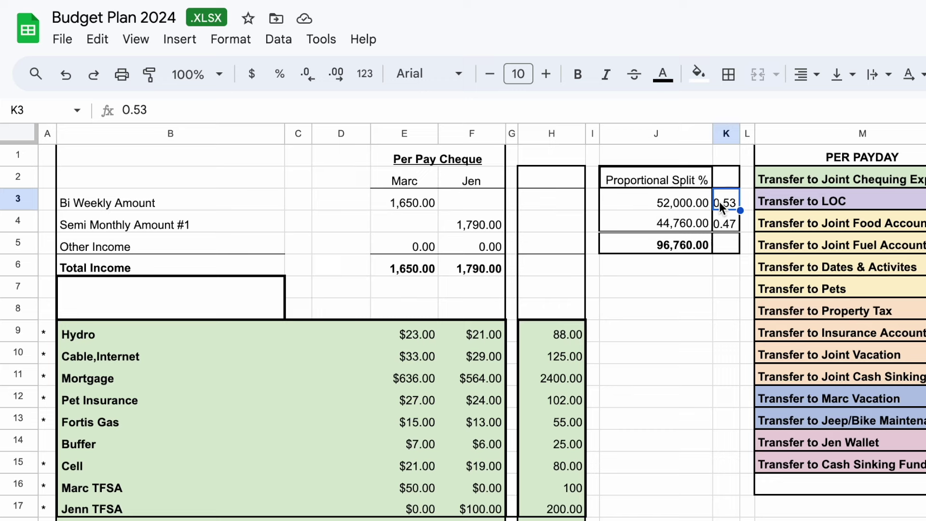
{"action": "type", "text": ".54"}
{"action": "key", "text": "Return"}
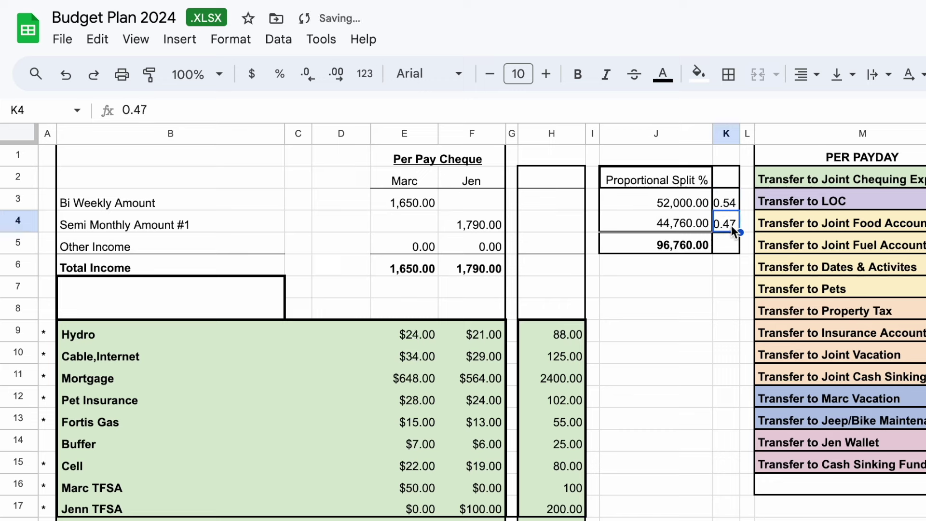
{"action": "type", "text": ".46"}
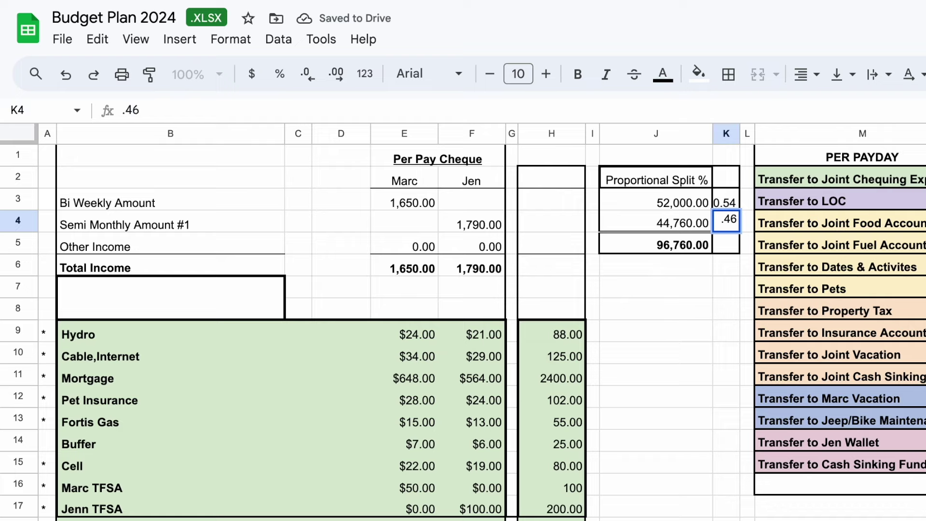
{"action": "key", "text": "Return"}
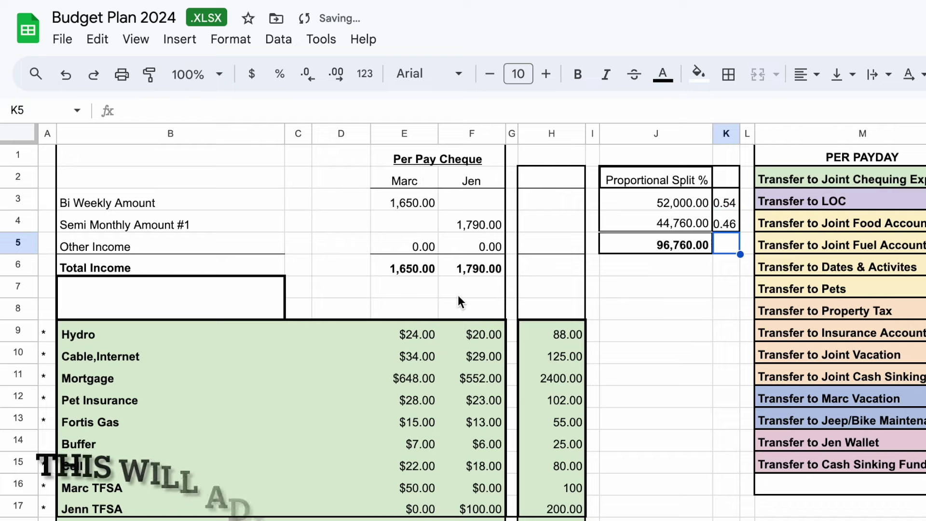
- Review the expense shares in columns E and F down to the Remaining row, inspecting the formulas in E9 and E56
{"action": "scroll", "coordinate": [448, 296], "scroll_direction": "down", "scroll_amount": 1}
{"action": "left_click", "coordinate": [422, 300]}
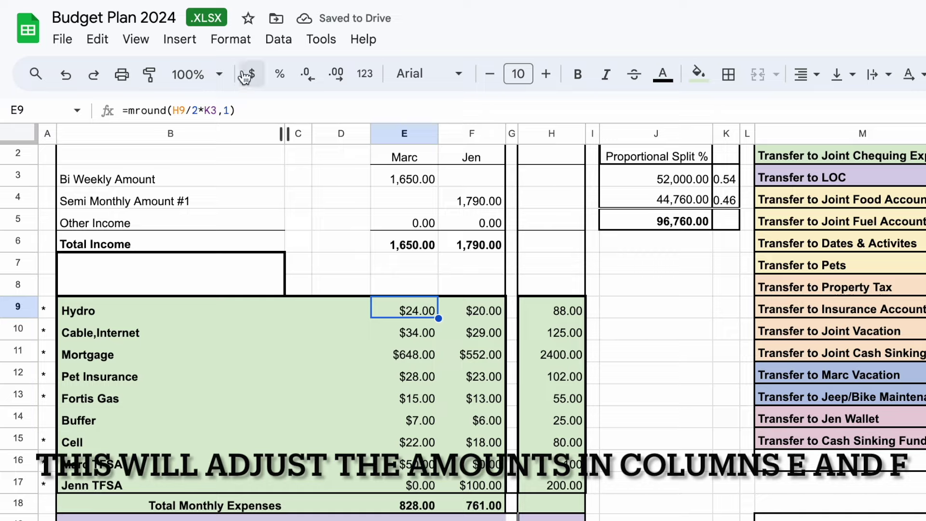
{"action": "scroll", "coordinate": [409, 290], "scroll_direction": "down", "scroll_amount": 3}
{"action": "scroll", "coordinate": [412, 297], "scroll_direction": "down", "scroll_amount": 12}
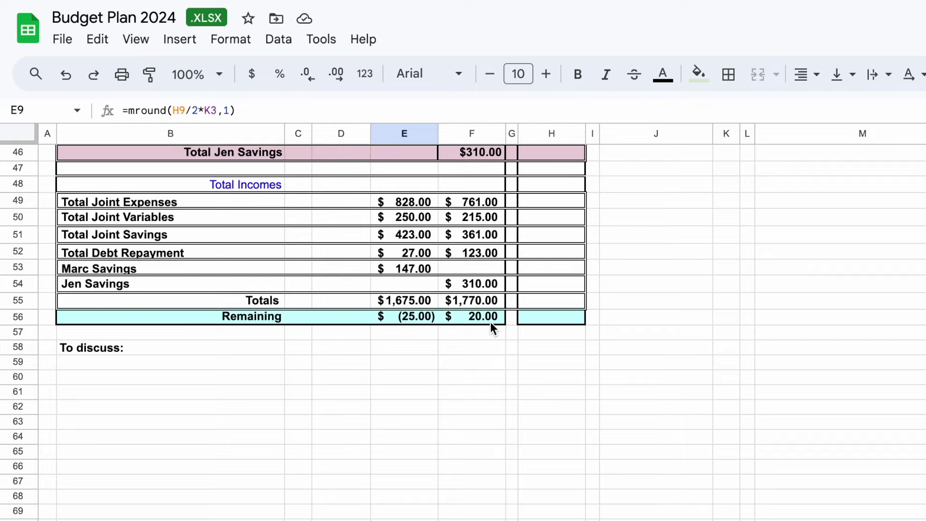
{"action": "left_click", "coordinate": [423, 318]}
{"action": "scroll", "coordinate": [423, 319], "scroll_direction": "up", "scroll_amount": 15}
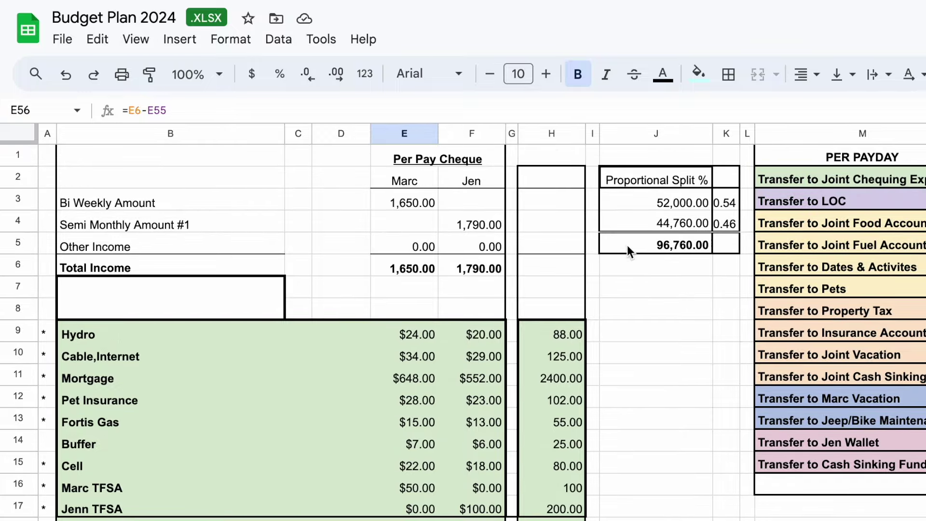
{"action": "scroll", "coordinate": [627, 308], "scroll_direction": "down", "scroll_amount": 2}
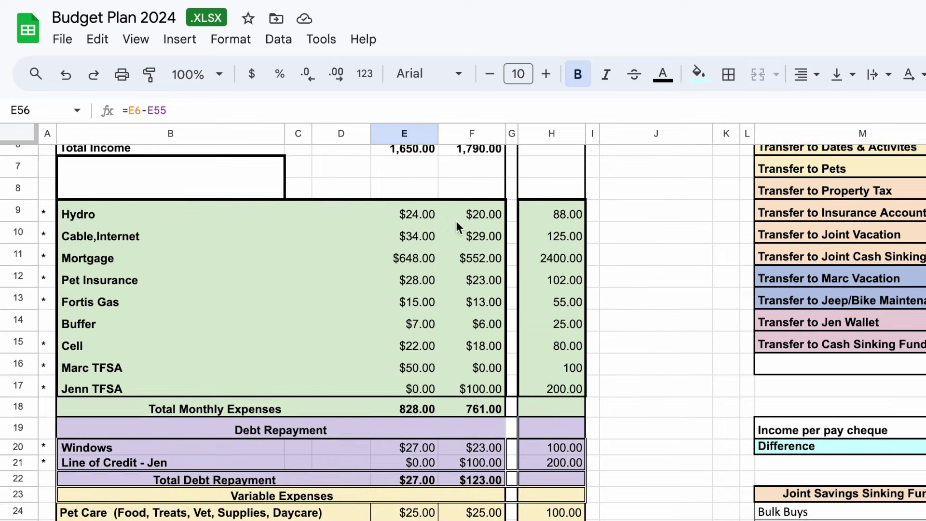
{"action": "scroll", "coordinate": [472, 212], "scroll_direction": "up", "scroll_amount": 2}
- Check the pay amounts in J4, and set the semi-monthly income in F4 to 1840
{"action": "left_click", "coordinate": [471, 205]}
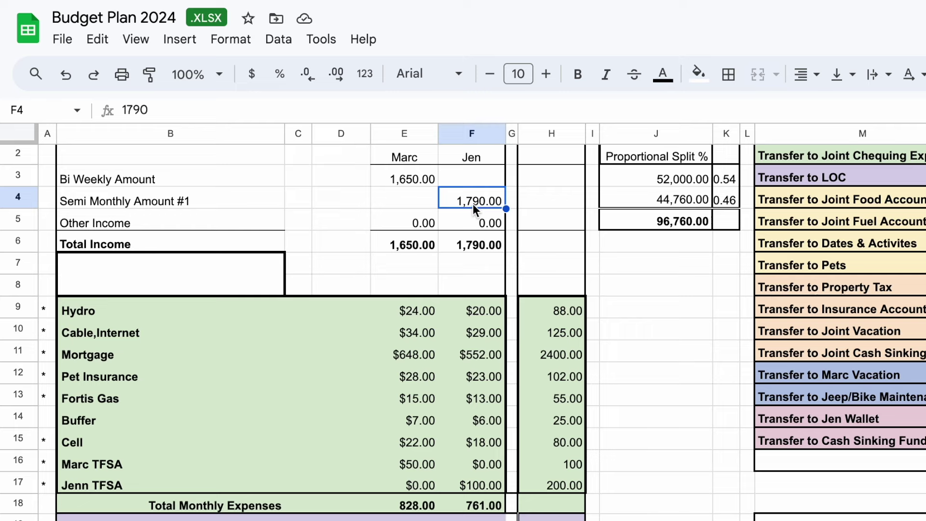
{"action": "left_click", "coordinate": [693, 201]}
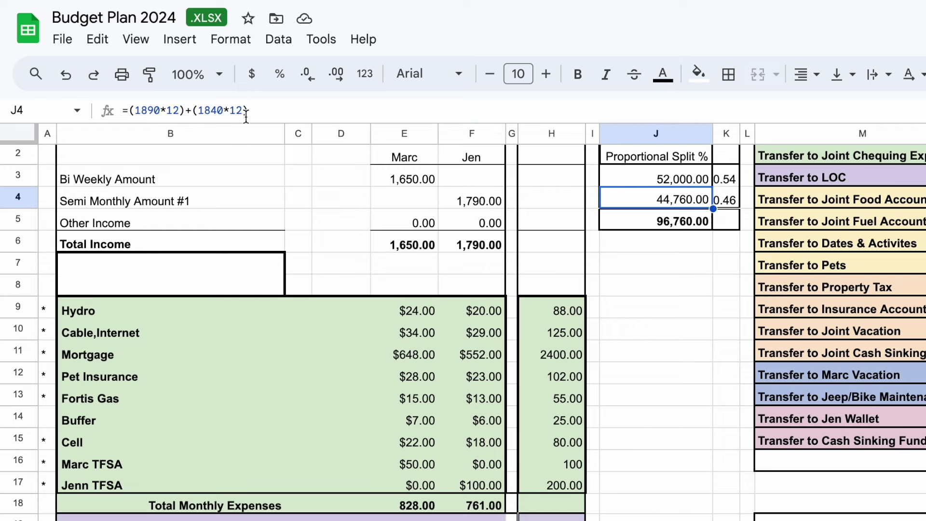
{"action": "left_click", "coordinate": [471, 199]}
{"action": "left_click", "coordinate": [147, 111]}
{"action": "key", "text": "BackSpace"}
{"action": "key", "text": "BackSpace"}
{"action": "key", "text": "BackSpace"}
{"action": "type", "text": "840"}
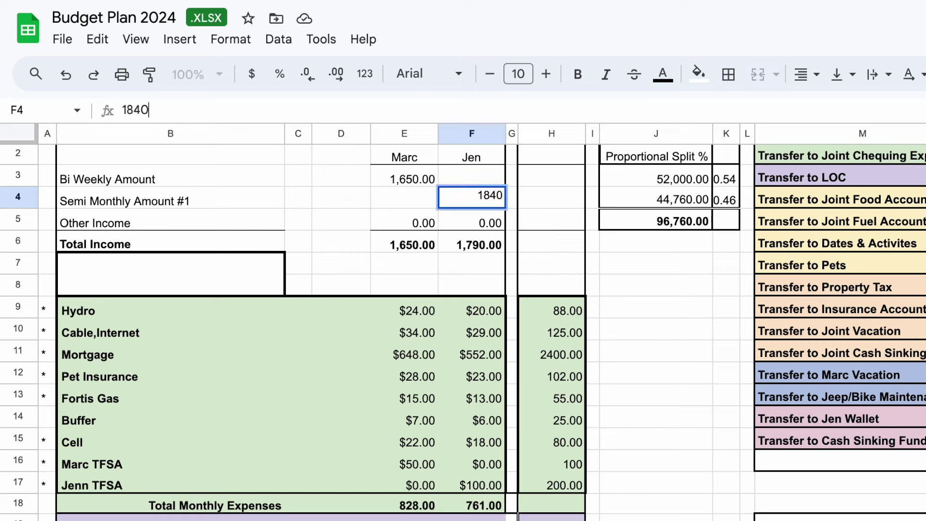
{"action": "key", "text": "Return"}
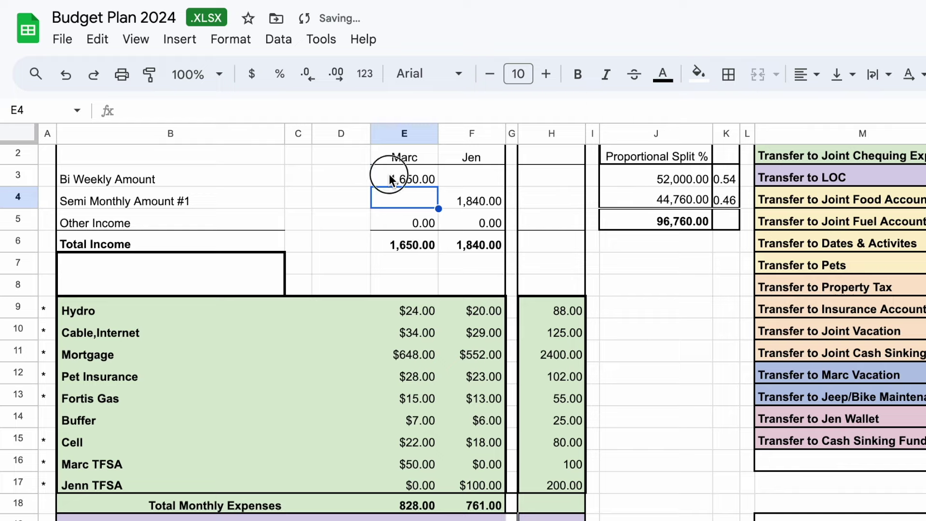
- Highlight the bi-weekly income cell E3 with a yellow fill
{"action": "left_click", "coordinate": [389, 175]}
{"action": "left_click", "coordinate": [699, 74]}
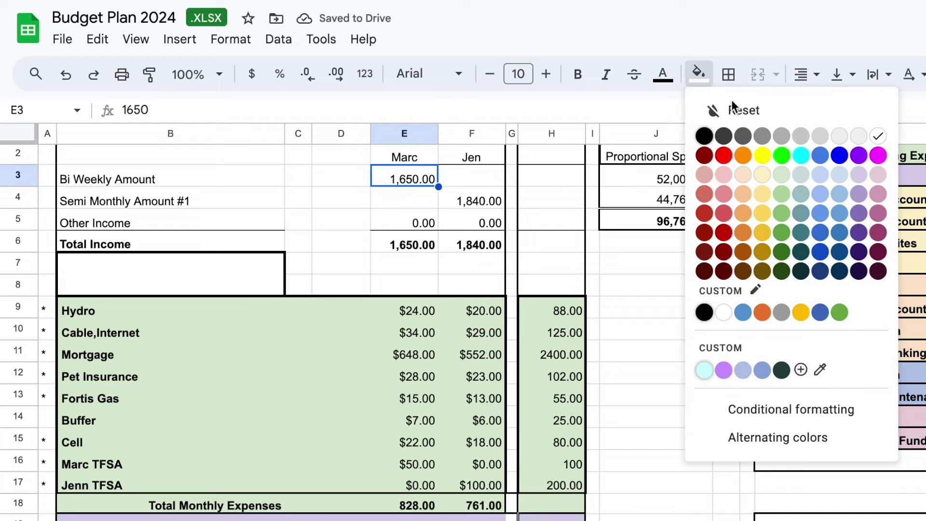
{"action": "left_click", "coordinate": [762, 155]}
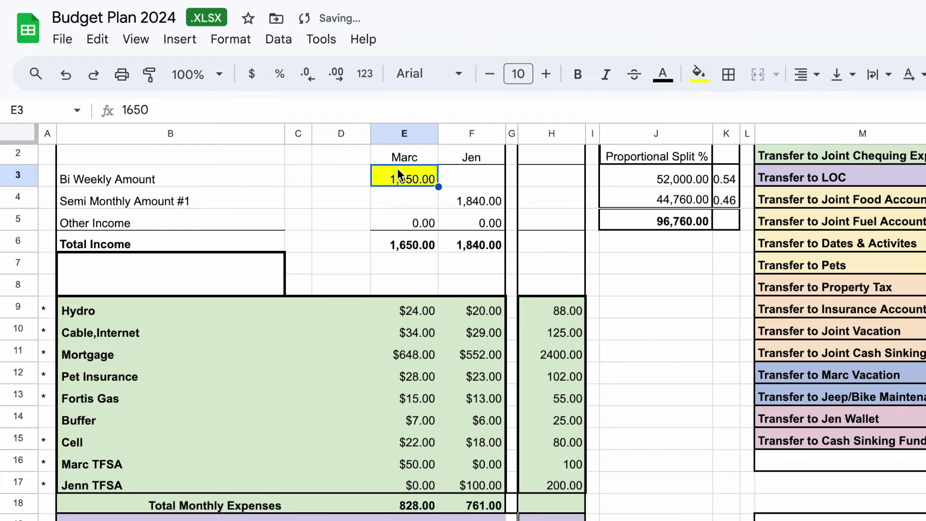
- Under Variable Expenses, set the monthly Food & Drink amount to 500 and the Gas amount to 350
{"action": "scroll", "coordinate": [449, 244], "scroll_direction": "down", "scroll_amount": 3}
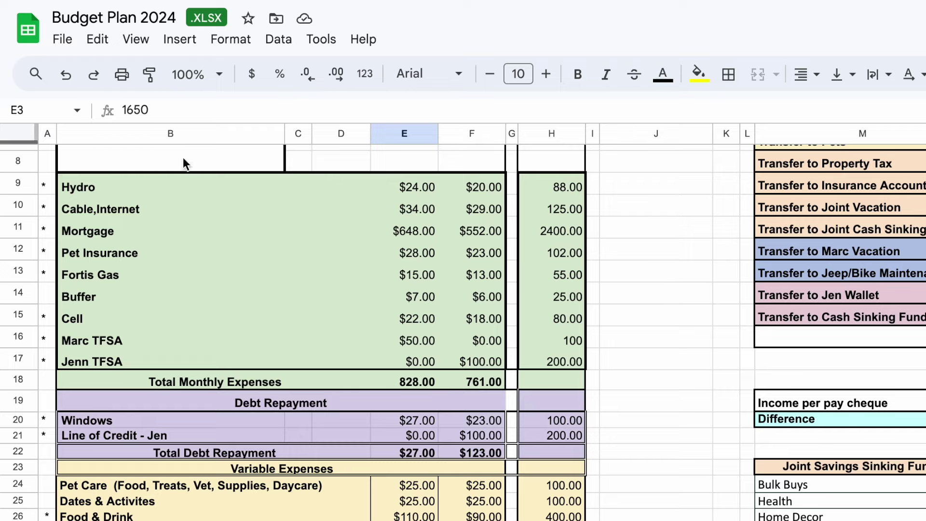
{"action": "scroll", "coordinate": [513, 334], "scroll_direction": "down", "scroll_amount": 1}
{"action": "scroll", "coordinate": [511, 330], "scroll_direction": "down", "scroll_amount": 3}
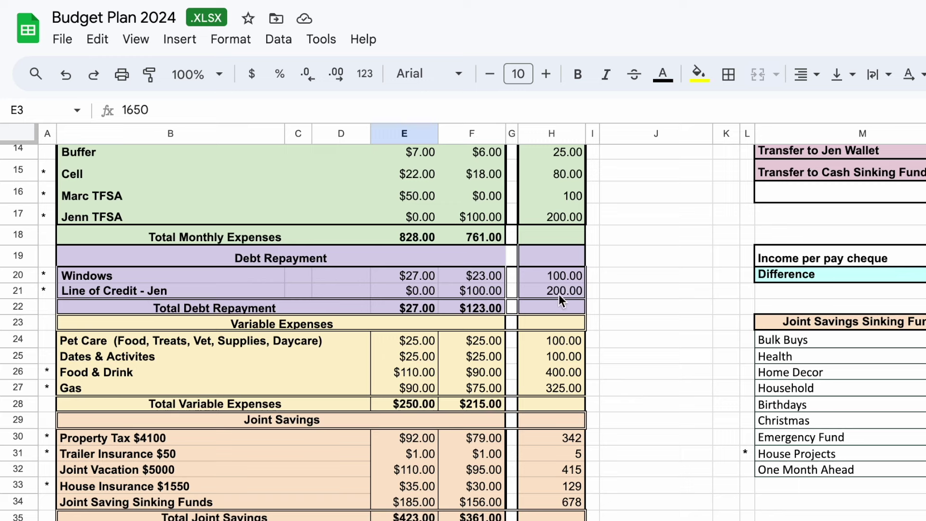
{"action": "left_click", "coordinate": [559, 294]}
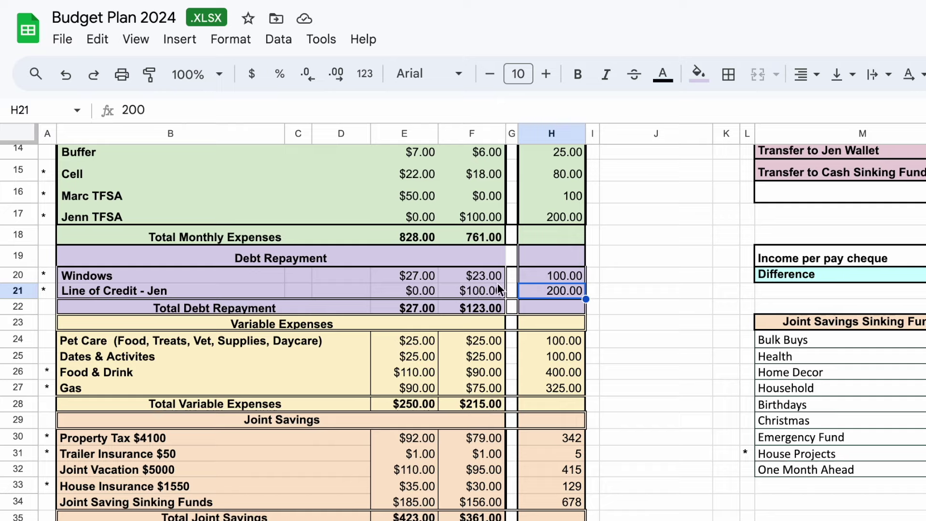
{"action": "left_click", "coordinate": [573, 279]}
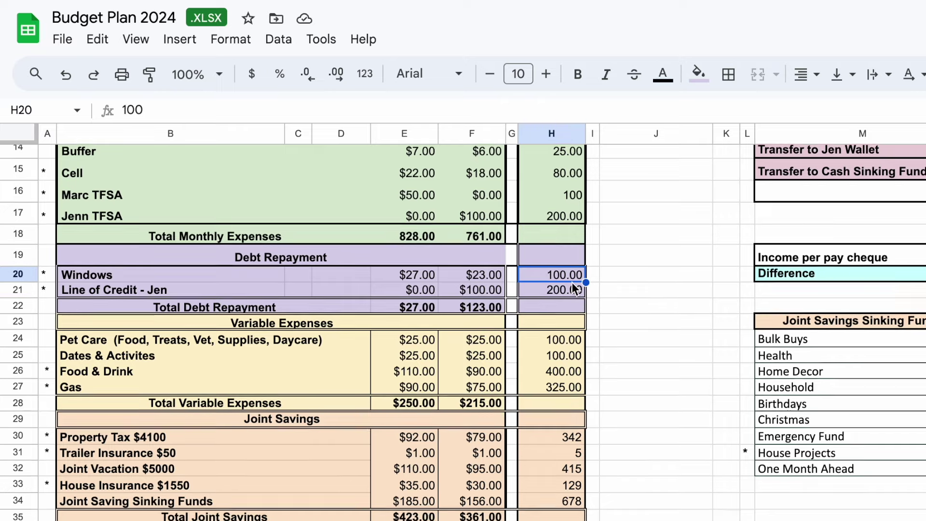
{"action": "scroll", "coordinate": [573, 287], "scroll_direction": "down", "scroll_amount": 1}
{"action": "scroll", "coordinate": [574, 289], "scroll_direction": "down", "scroll_amount": 1}
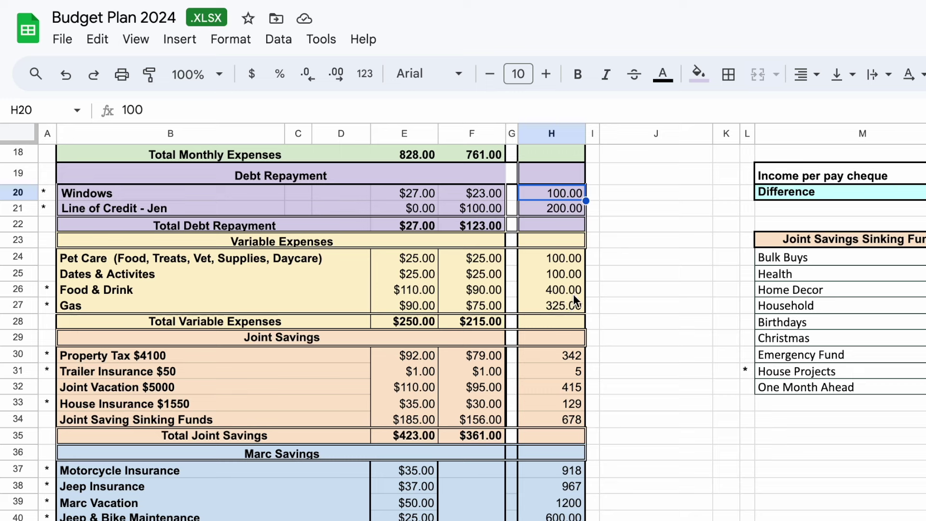
{"action": "left_click", "coordinate": [564, 289]}
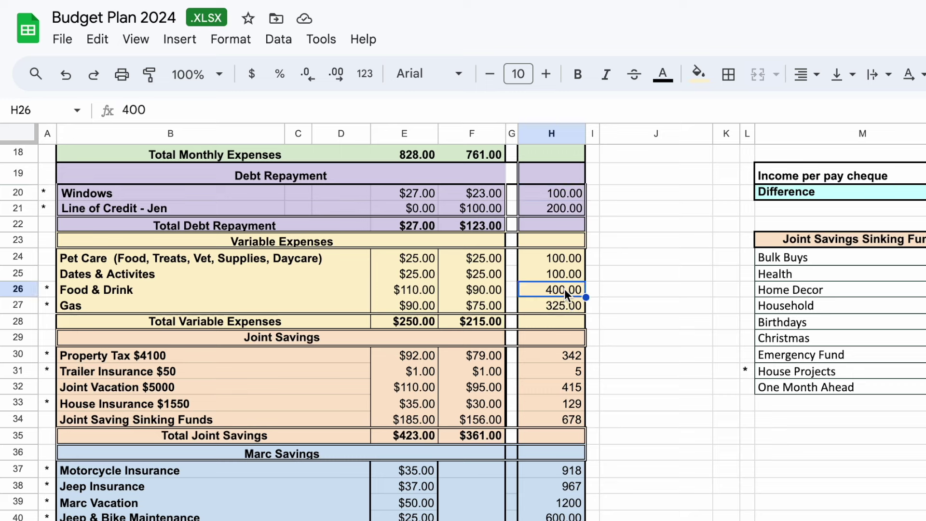
{"action": "type", "text": "500"}
{"action": "key", "text": "Return"}
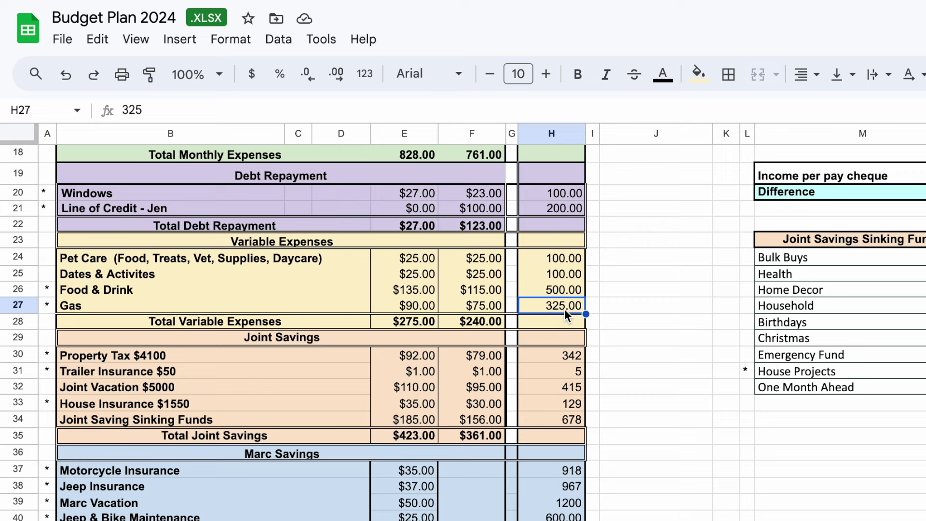
{"action": "type", "text": "350"}
{"action": "key", "text": "Return"}
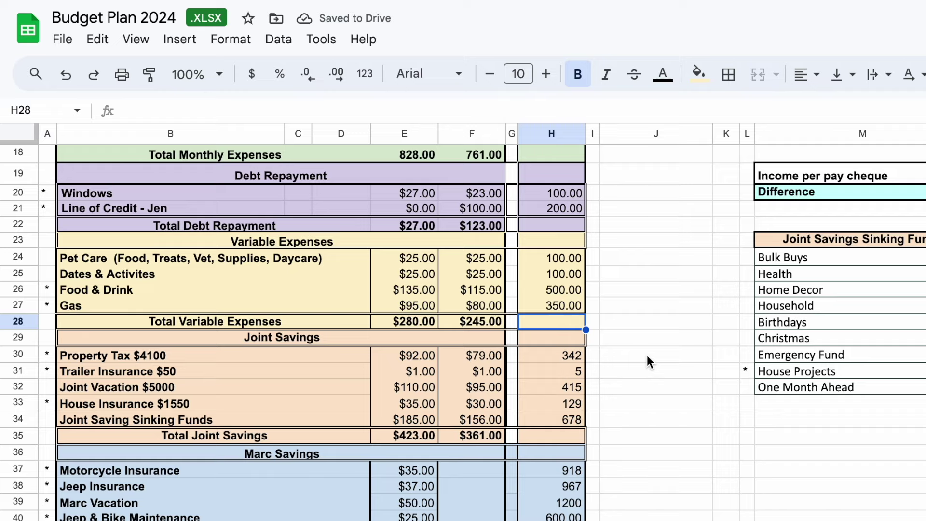
- Update the Property Tax label under Joint Savings to an amount of $4400
{"action": "scroll", "coordinate": [647, 355], "scroll_direction": "down", "scroll_amount": 1}
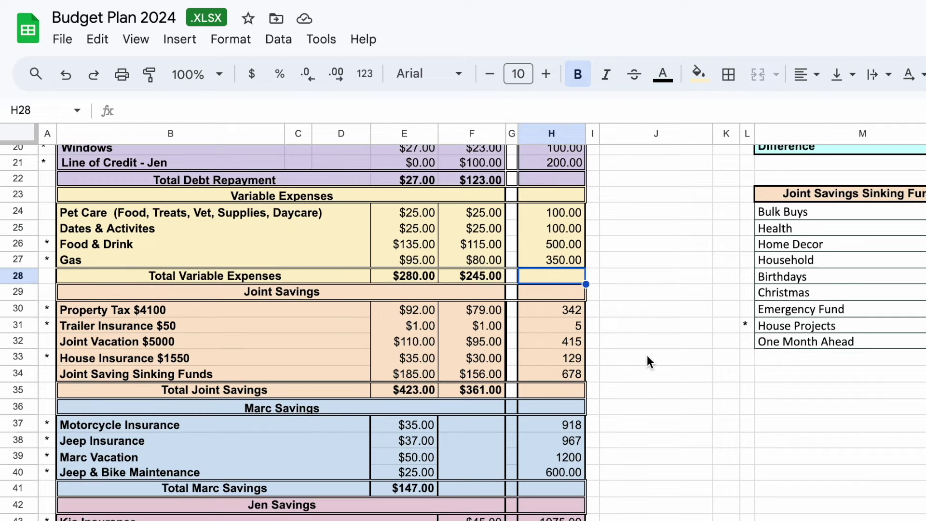
{"action": "scroll", "coordinate": [647, 359], "scroll_direction": "down", "scroll_amount": 1}
{"action": "scroll", "coordinate": [647, 361], "scroll_direction": "down", "scroll_amount": 1}
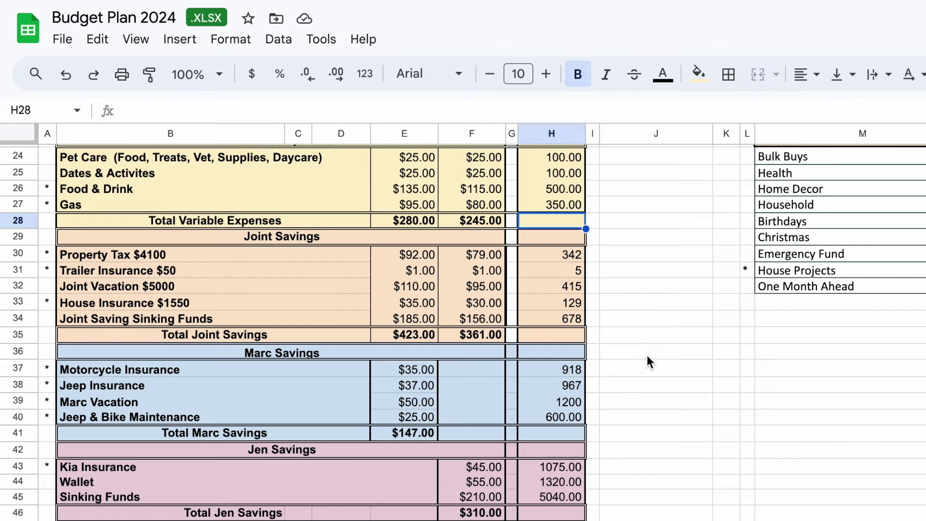
{"action": "scroll", "coordinate": [596, 278], "scroll_direction": "down", "scroll_amount": 1}
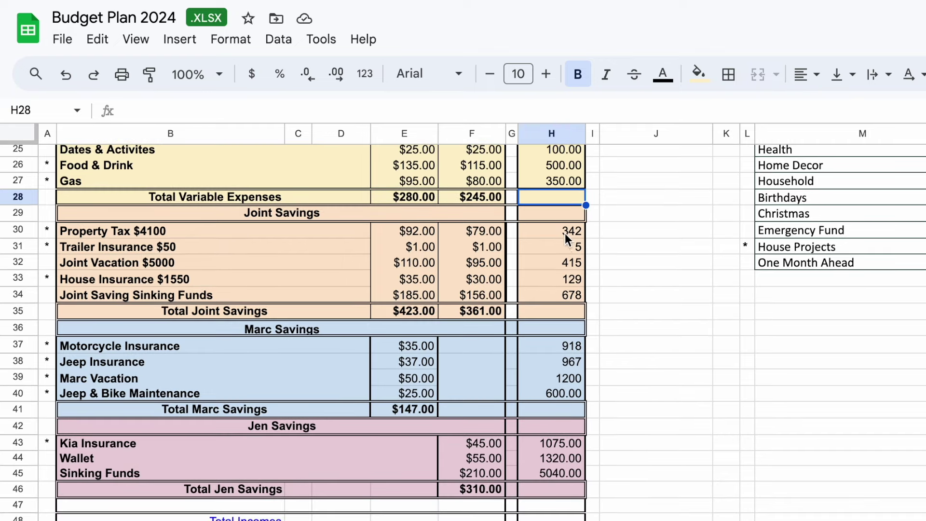
{"action": "left_click", "coordinate": [213, 236]}
{"action": "key", "text": "Return"}
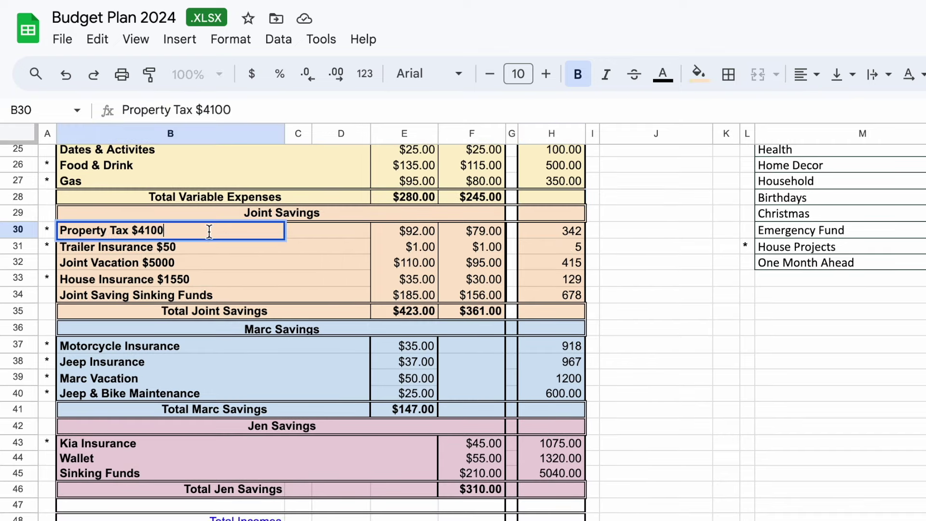
{"action": "key", "text": "BackSpace"}
{"action": "key", "text": "BackSpace"}
{"action": "key", "text": "BackSpace"}
{"action": "type", "text": "350"}
{"action": "key", "text": "BackSpace"}
{"action": "key", "text": "BackSpace"}
{"action": "key", "text": "BackSpace"}
{"action": "type", "text": "400"}
{"action": "left_click", "coordinate": [256, 244]}
{"action": "left_click", "coordinate": [255, 230]}
- Set the monthly Property Tax formula in H30 to =mround(4400/12,1), and inspect the formulas in E30 and H31
{"action": "left_click", "coordinate": [552, 233]}
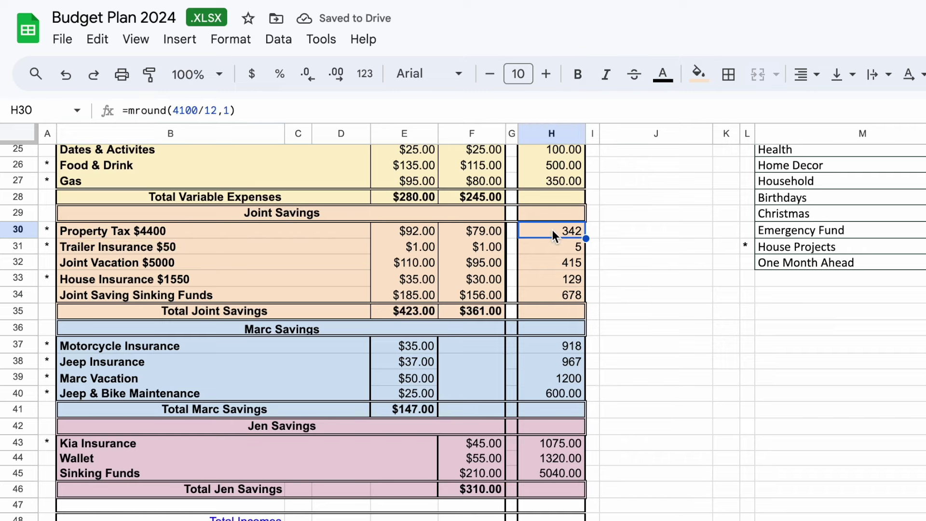
{"action": "left_click", "coordinate": [187, 111]}
{"action": "key", "text": "BackSpace"}
{"action": "type", "text": "4"}
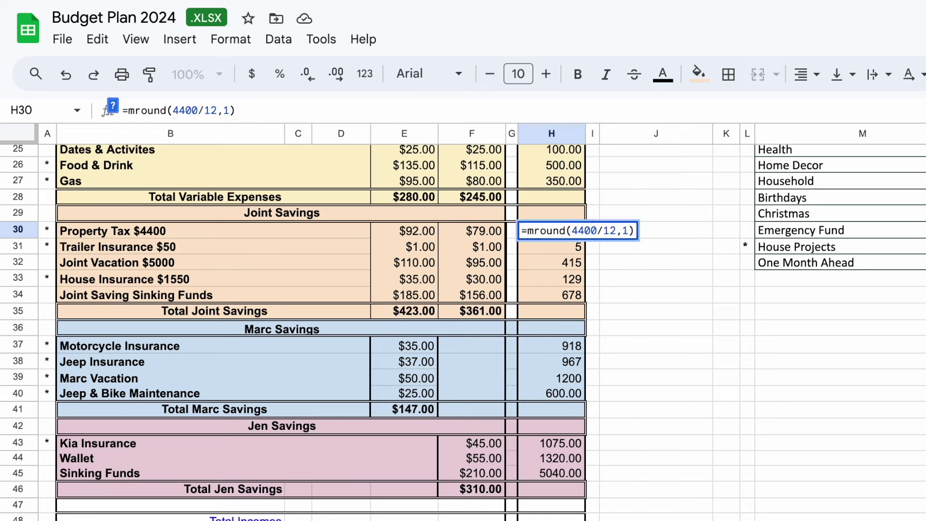
{"action": "key", "text": "Return"}
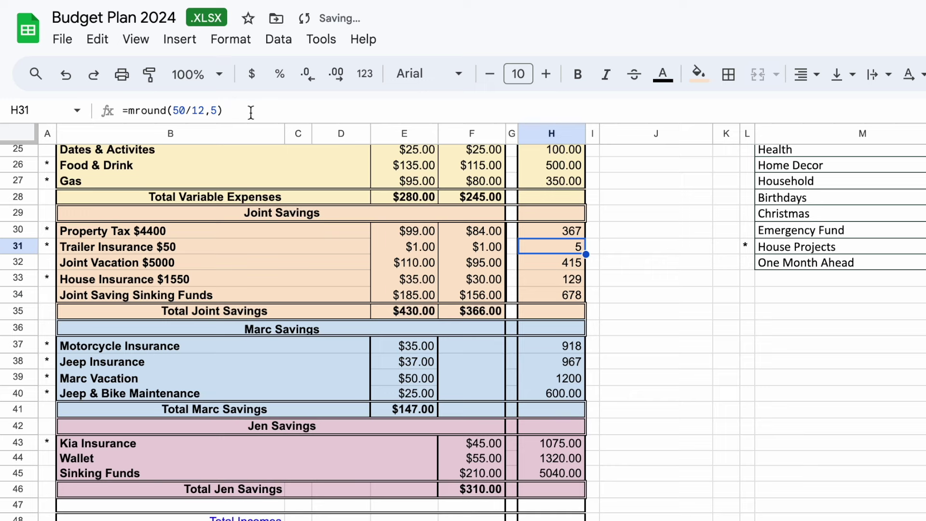
{"action": "left_click", "coordinate": [576, 233]}
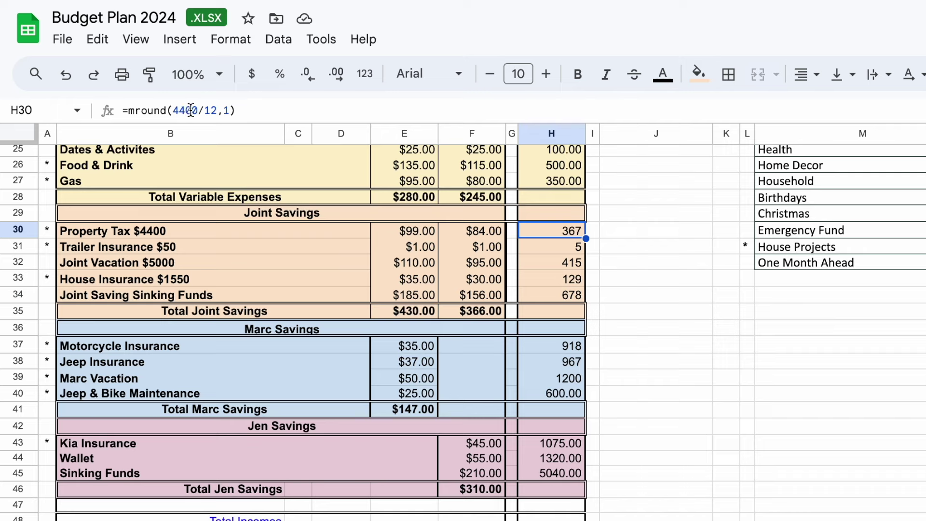
{"action": "left_click", "coordinate": [420, 234]}
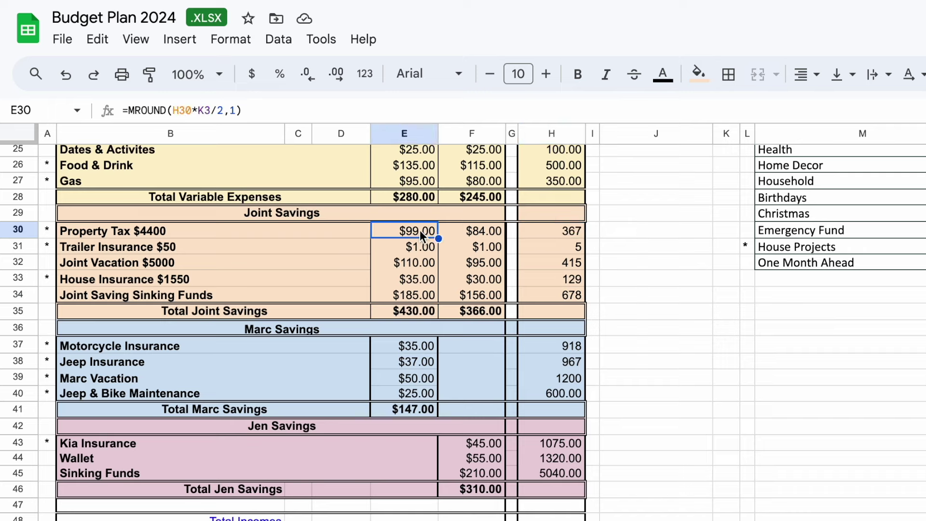
{"action": "left_click", "coordinate": [577, 249]}
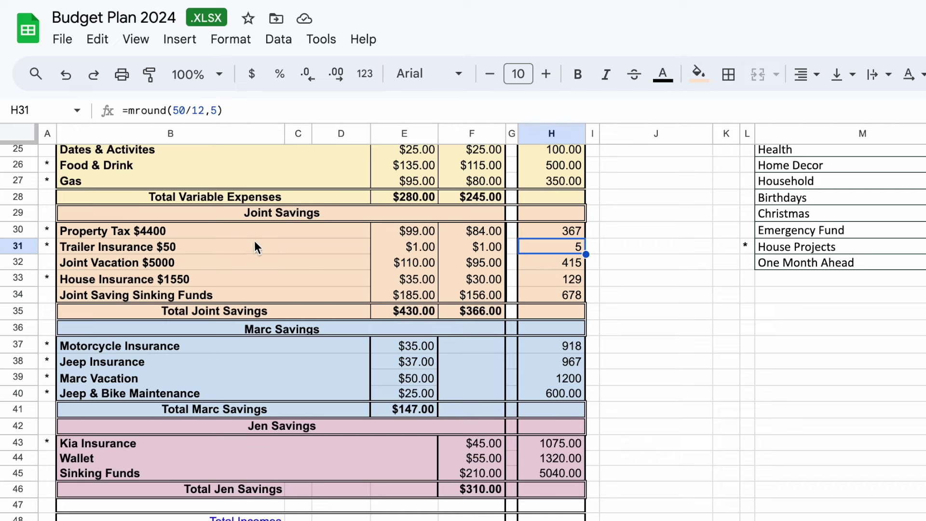
{"action": "left_click", "coordinate": [227, 262]}
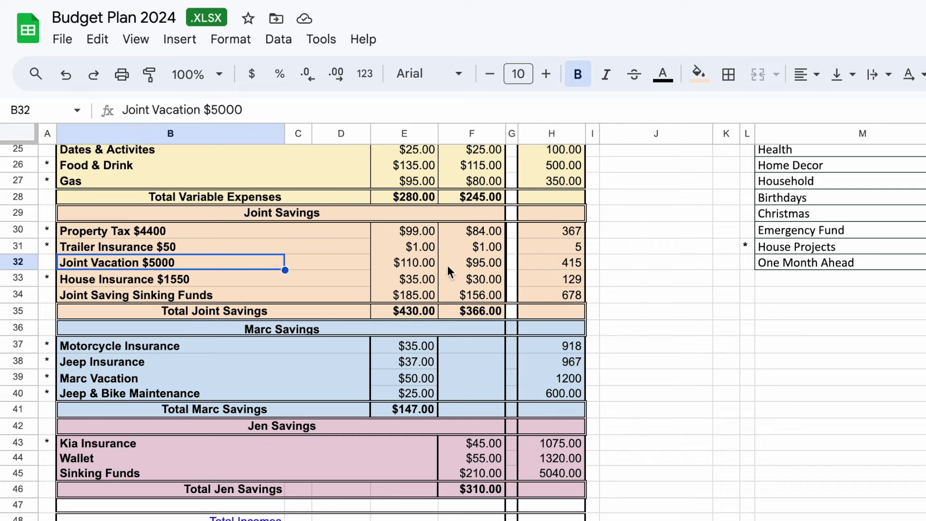
- Update the House Insurance label in B33 to an amount of $1890
{"action": "left_click", "coordinate": [283, 281]}
{"action": "double_click", "coordinate": [283, 281]}
{"action": "key", "text": "BackSpace"}
{"action": "key", "text": "BackSpace"}
{"action": "key", "text": "BackSpace"}
{"action": "type", "text": "890"}
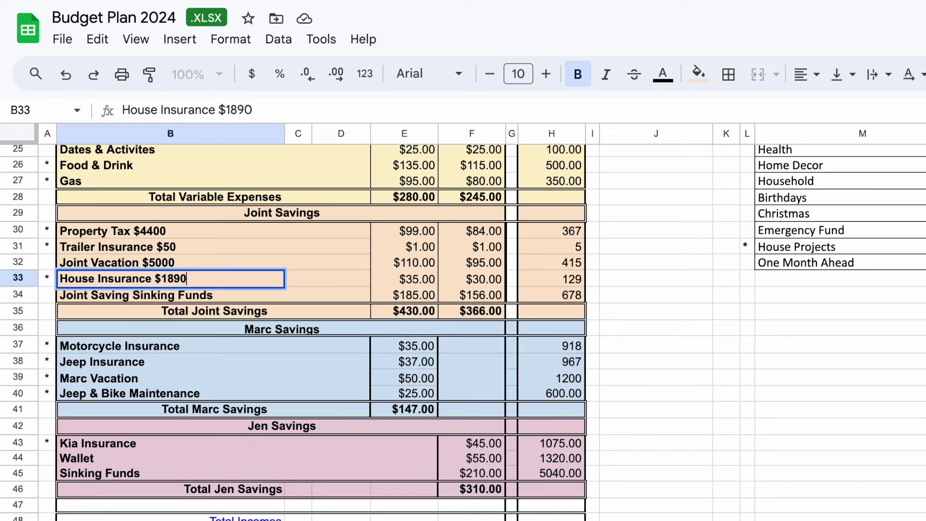
- Set the monthly House Insurance formula in H33 to =mround(1890/12,1)
{"action": "left_click", "coordinate": [543, 280]}
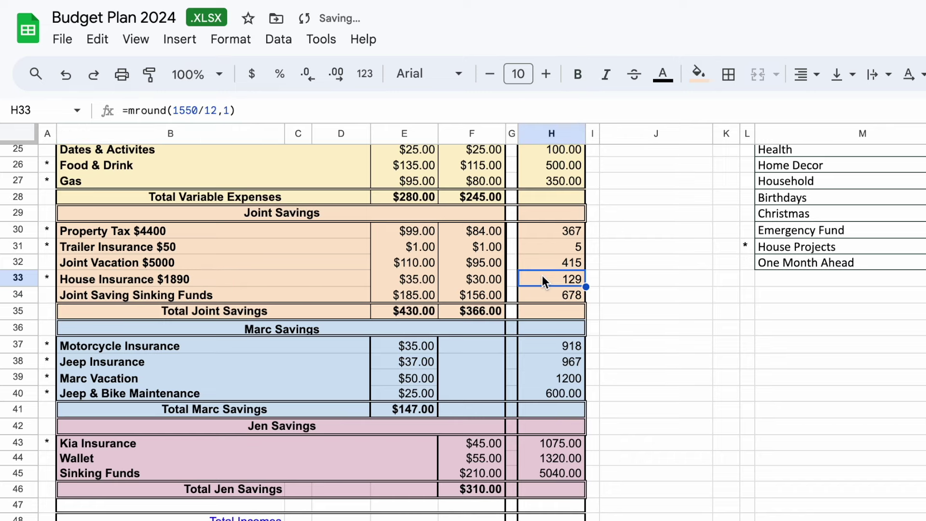
{"action": "left_click", "coordinate": [193, 110]}
{"action": "key", "text": "BackSpace"}
{"action": "key", "text": "BackSpace"}
{"action": "key", "text": "BackSpace"}
{"action": "type", "text": "890"}
{"action": "key", "text": "Return"}
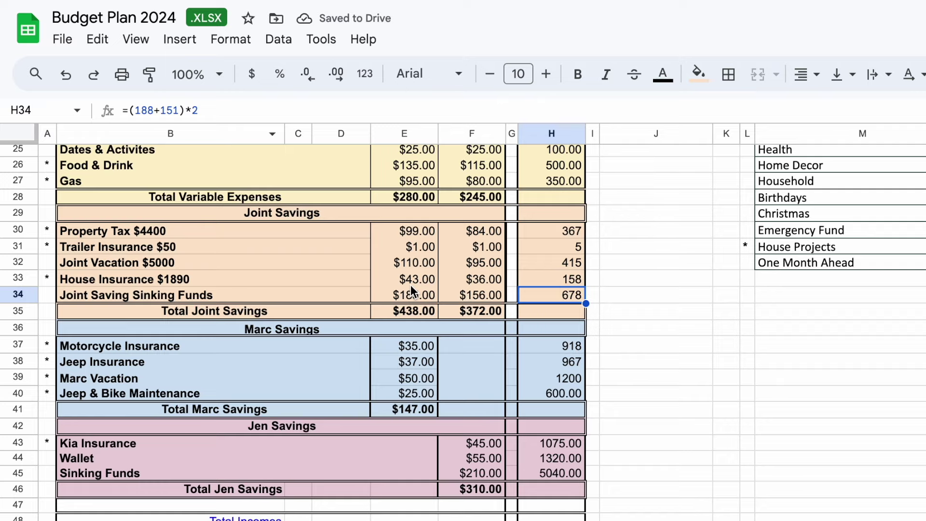
- Set the Motorcycle Insurance amount in H37 to =770+418+500
{"action": "scroll", "coordinate": [481, 288], "scroll_direction": "down", "scroll_amount": 3}
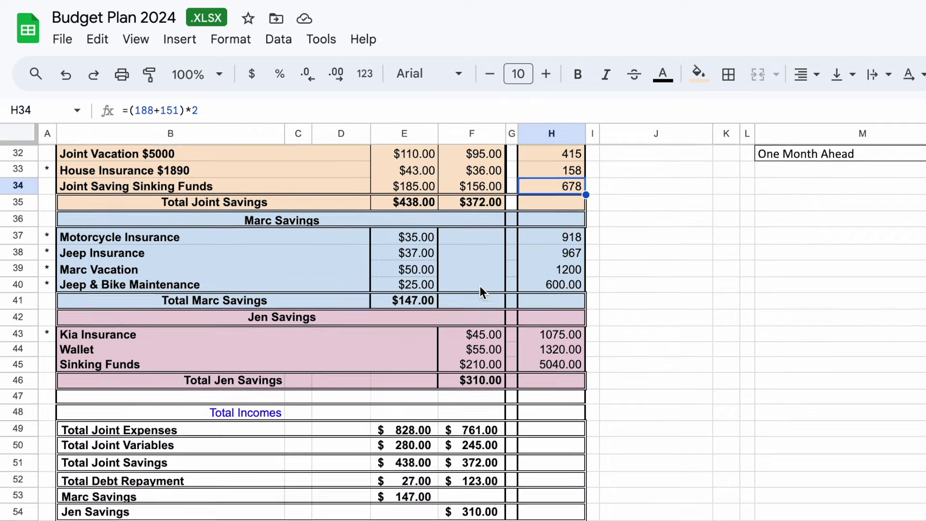
{"action": "left_click", "coordinate": [554, 237]}
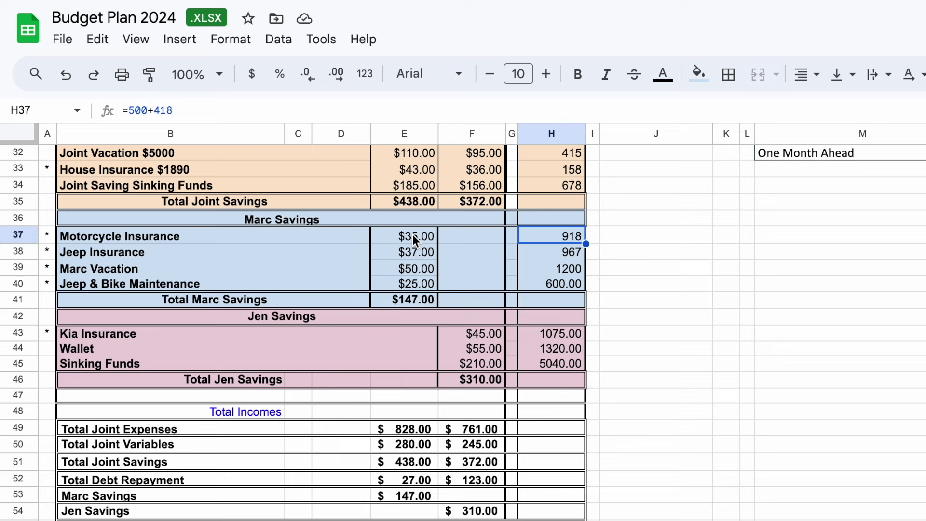
{"action": "left_click", "coordinate": [150, 111]}
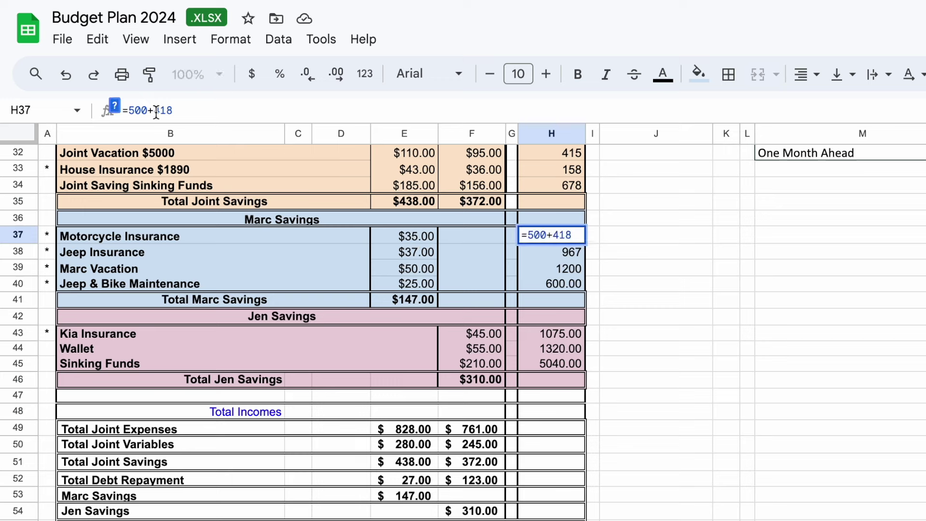
{"action": "key", "text": "BackSpace"}
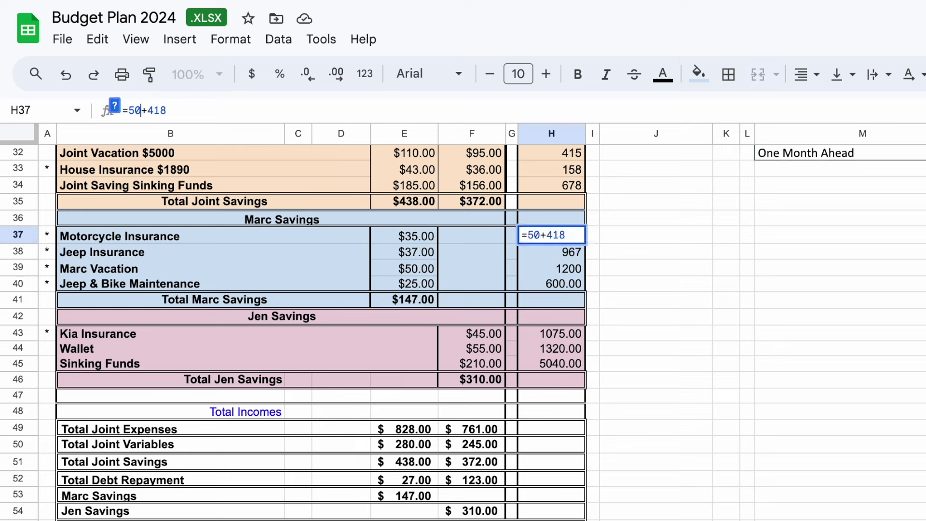
{"action": "key", "text": "BackSpace"}
{"action": "key", "text": "BackSpace"}
{"action": "type", "text": "770"}
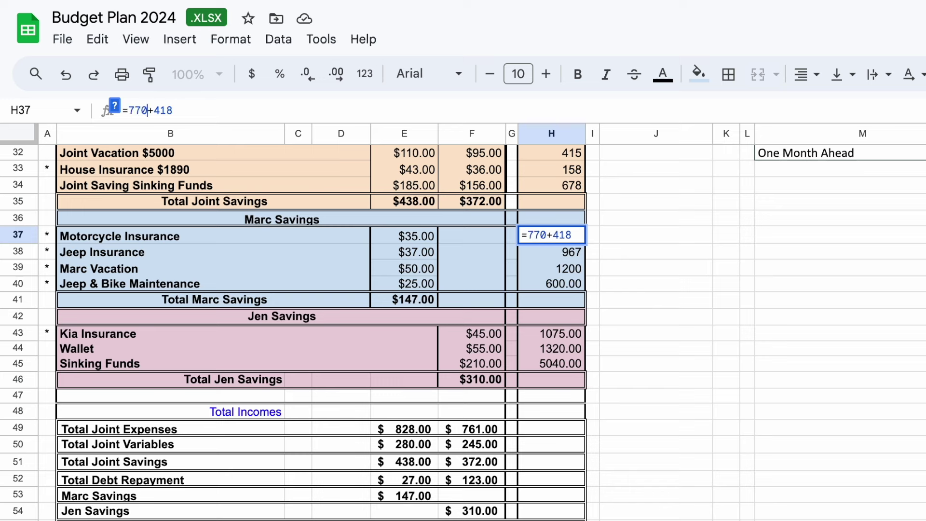
{"action": "left_click", "coordinate": [208, 118]}
{"action": "type", "text": "+500"}
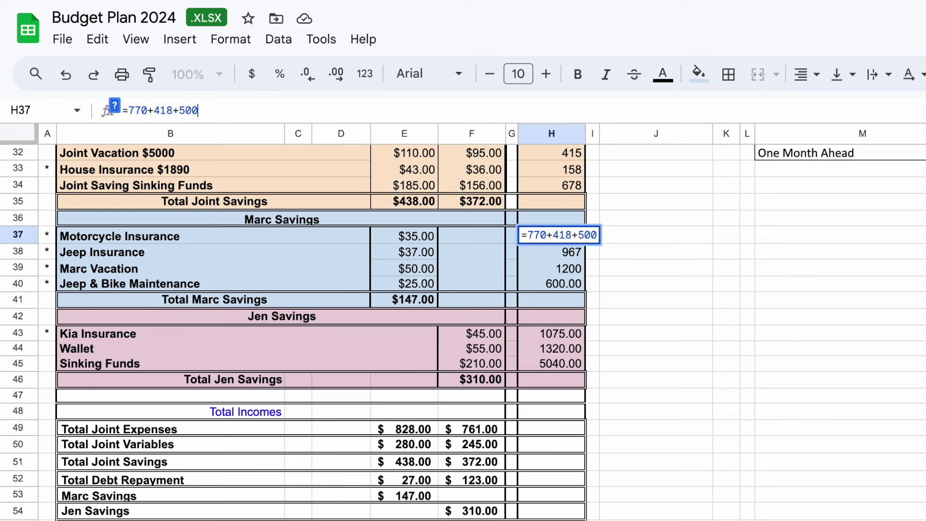
{"action": "key", "text": "Return"}
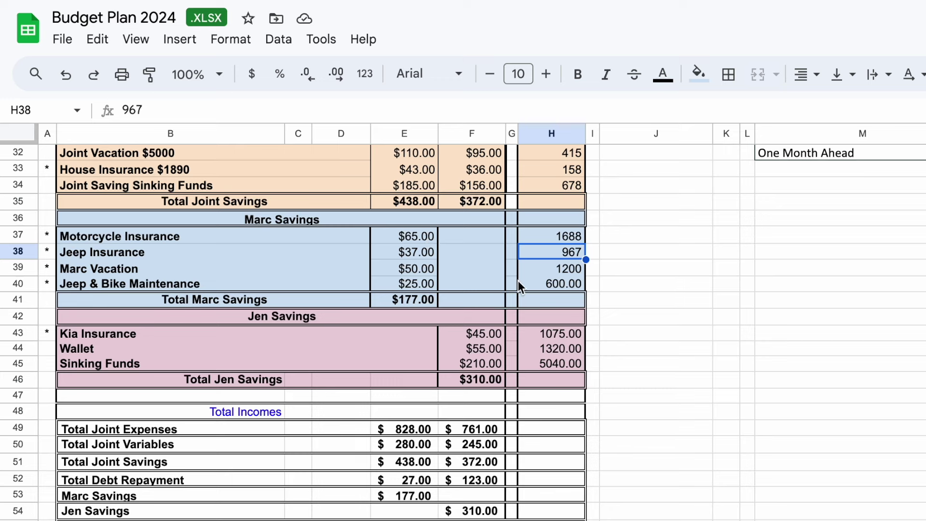
- Inspect the column H amounts in both personal savings sections, and compare the Remaining row with the incomes at the top of the sheet
{"action": "left_click", "coordinate": [563, 282]}
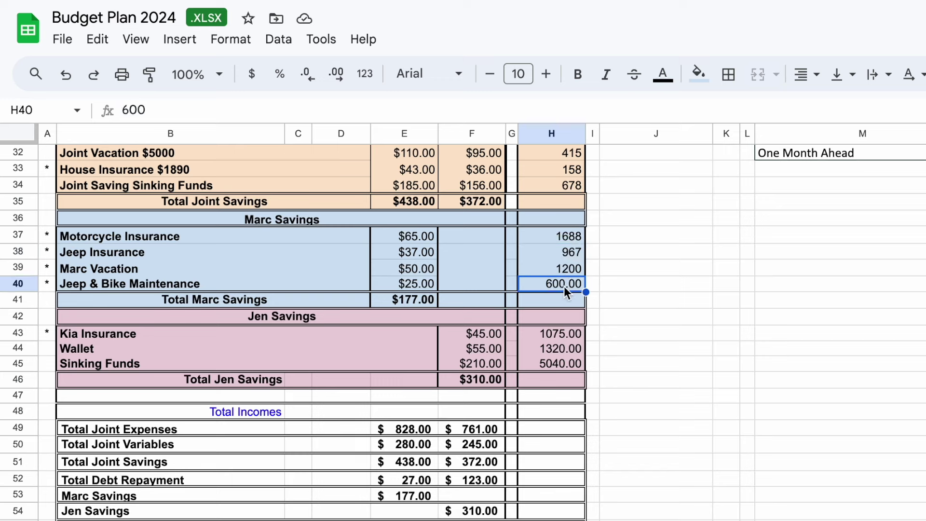
{"action": "scroll", "coordinate": [563, 286], "scroll_direction": "down", "scroll_amount": 1}
{"action": "left_click_drag", "start_coordinate": [568, 230], "coordinate": [567, 274]}
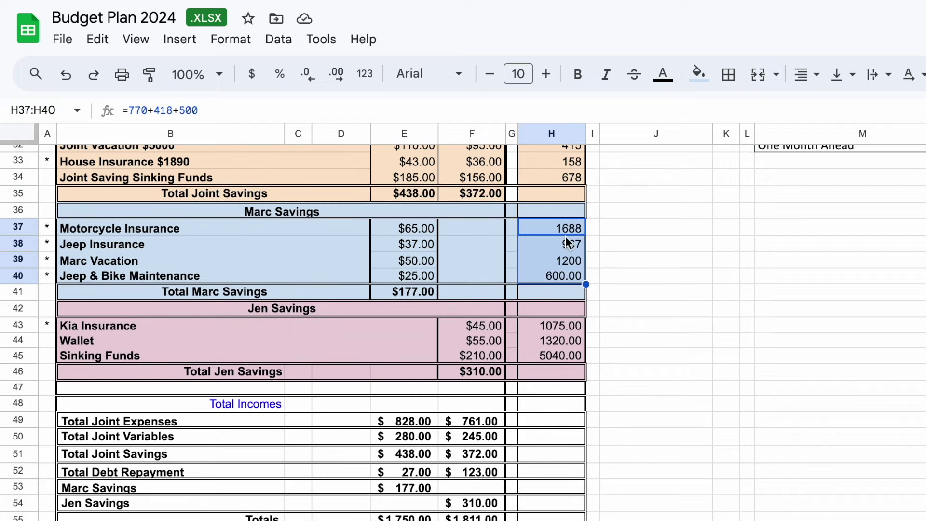
{"action": "scroll", "coordinate": [590, 253], "scroll_direction": "down", "scroll_amount": 1}
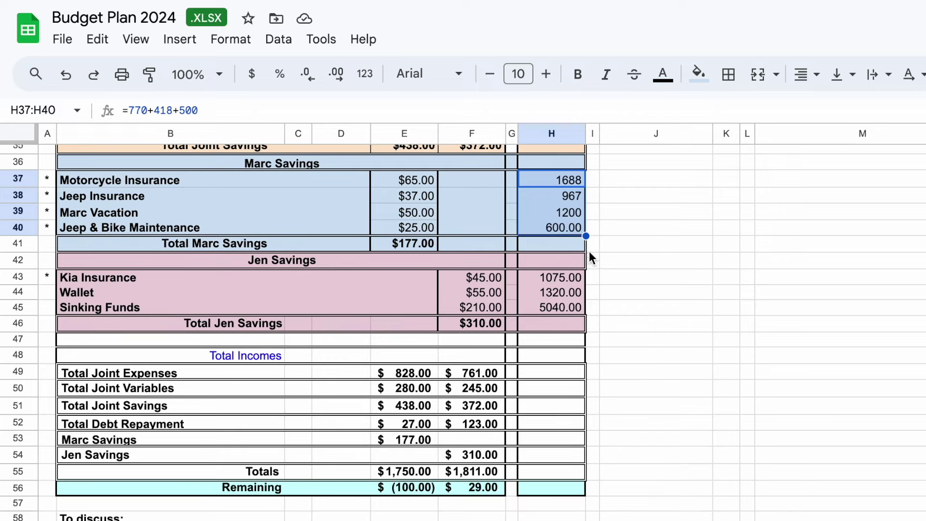
{"action": "left_click", "coordinate": [559, 278]}
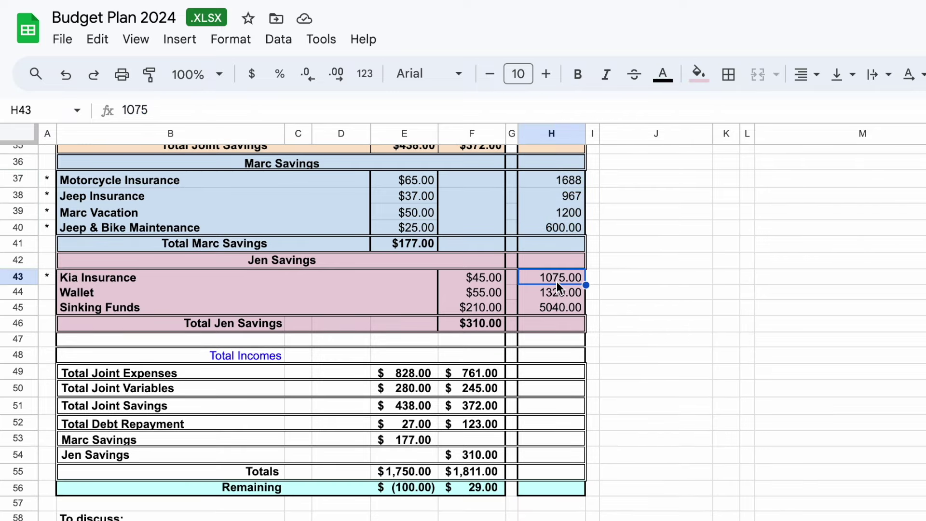
{"action": "left_click", "coordinate": [556, 290]}
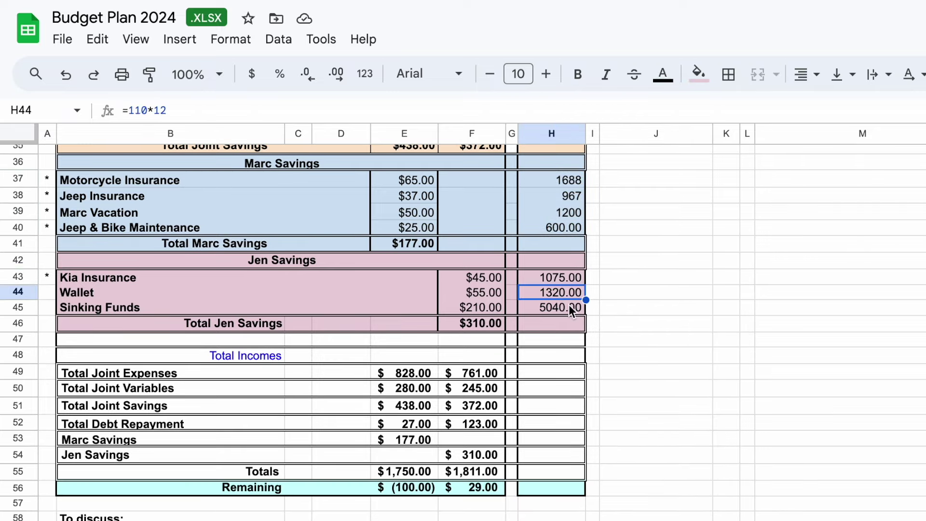
{"action": "left_click", "coordinate": [568, 309]}
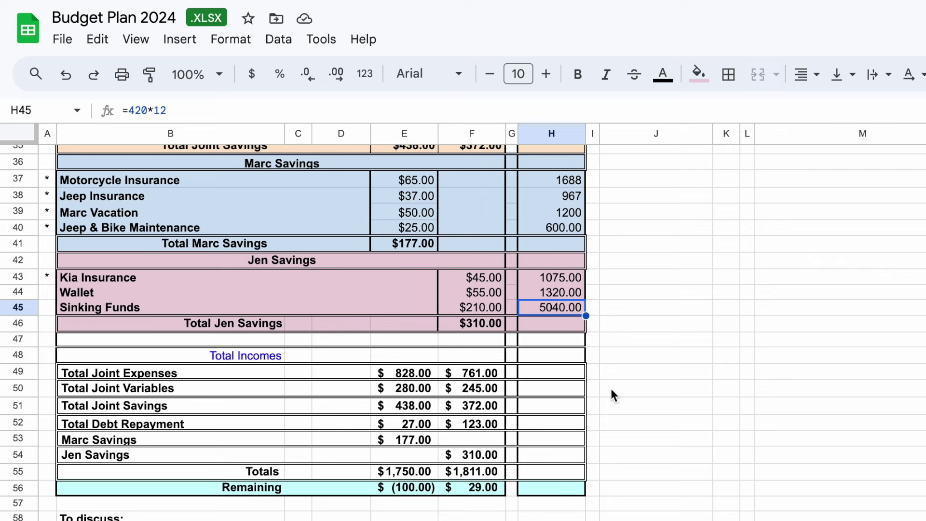
{"action": "scroll", "coordinate": [612, 390], "scroll_direction": "up", "scroll_amount": 10}
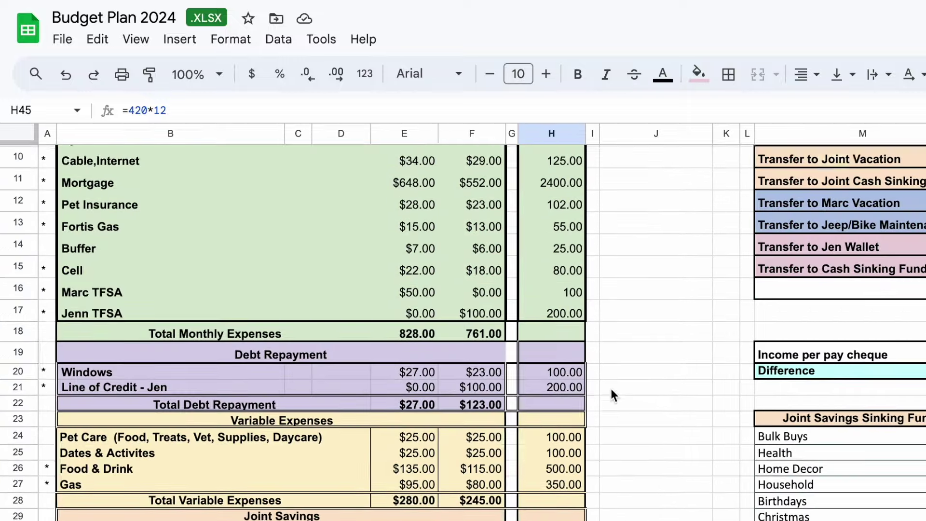
{"action": "scroll", "coordinate": [611, 389], "scroll_direction": "up", "scroll_amount": 4}
{"action": "scroll", "coordinate": [610, 389], "scroll_direction": "down", "scroll_amount": 5}
{"action": "scroll", "coordinate": [611, 388], "scroll_direction": "down", "scroll_amount": 8}
{"action": "scroll", "coordinate": [610, 389], "scroll_direction": "up", "scroll_amount": 1}
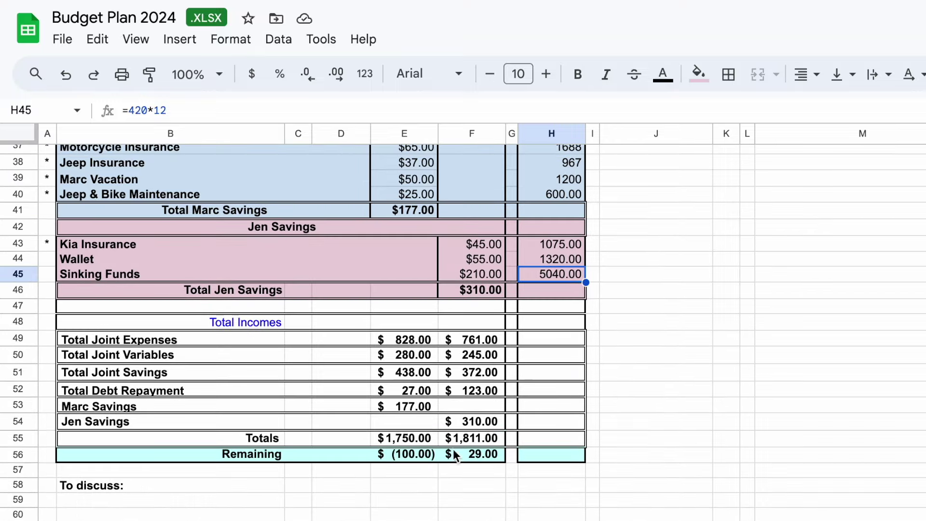
{"action": "scroll", "coordinate": [434, 457], "scroll_direction": "up", "scroll_amount": 12}
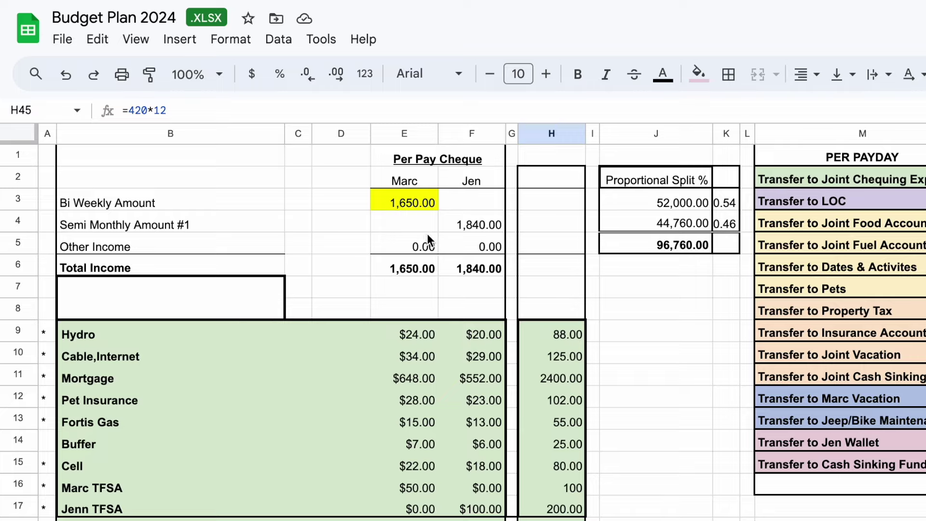
- Remove the 500 from the Motorcycle Insurance formula in H37, making it =770+418
{"action": "scroll", "coordinate": [424, 235], "scroll_direction": "down", "scroll_amount": 12}
{"action": "scroll", "coordinate": [424, 235], "scroll_direction": "down", "scroll_amount": 2}
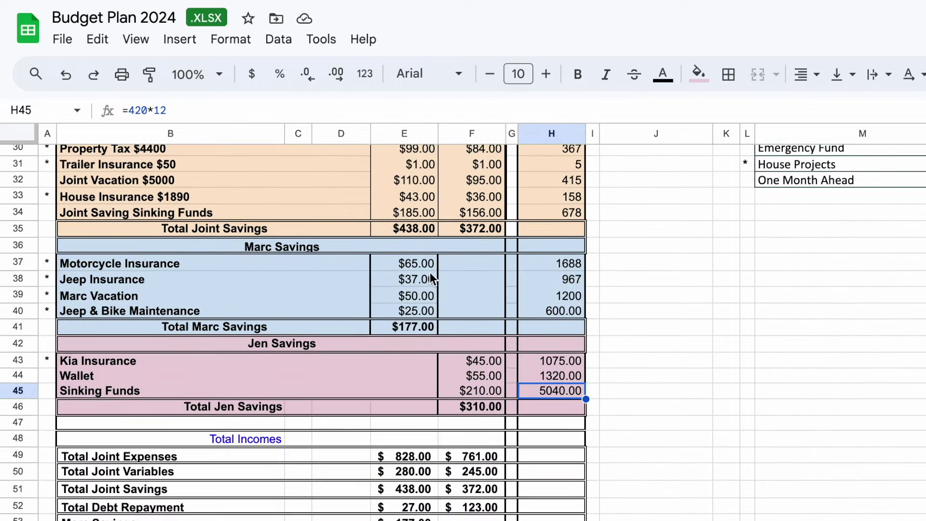
{"action": "left_click", "coordinate": [558, 263]}
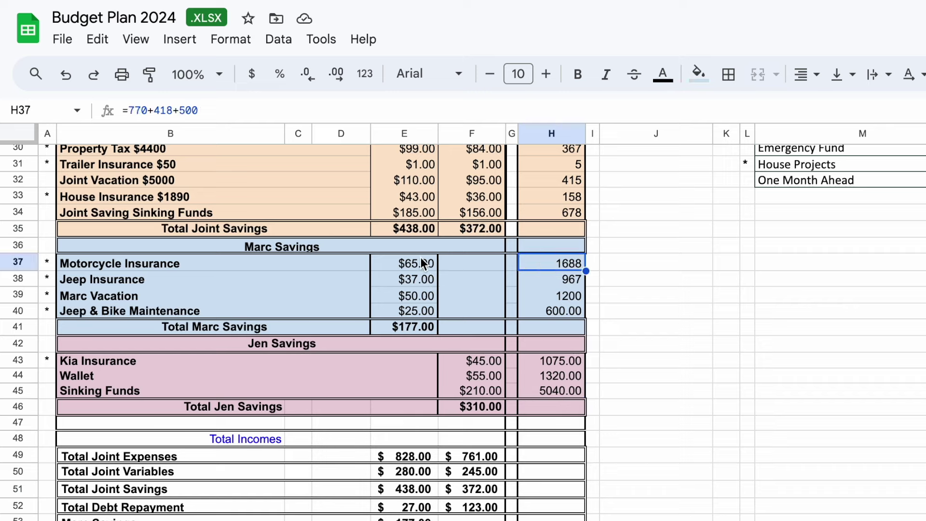
{"action": "left_click", "coordinate": [230, 112]}
{"action": "type", "text": "\\\\\\"}
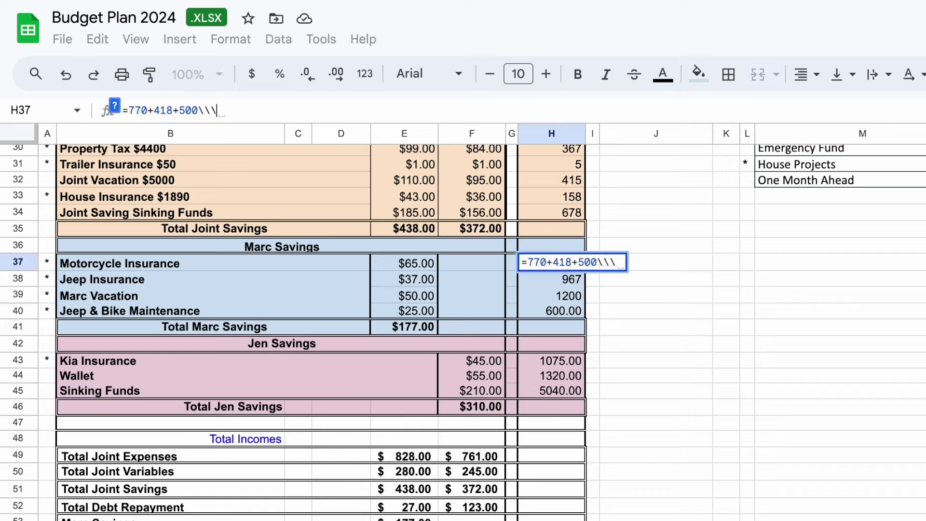
{"action": "key", "text": "BackSpace"}
{"action": "key", "text": "BackSpace"}
{"action": "key", "text": "BackSpace"}
{"action": "key", "text": "BackSpace"}
{"action": "key", "text": "BackSpace"}
{"action": "key", "text": "BackSpace"}
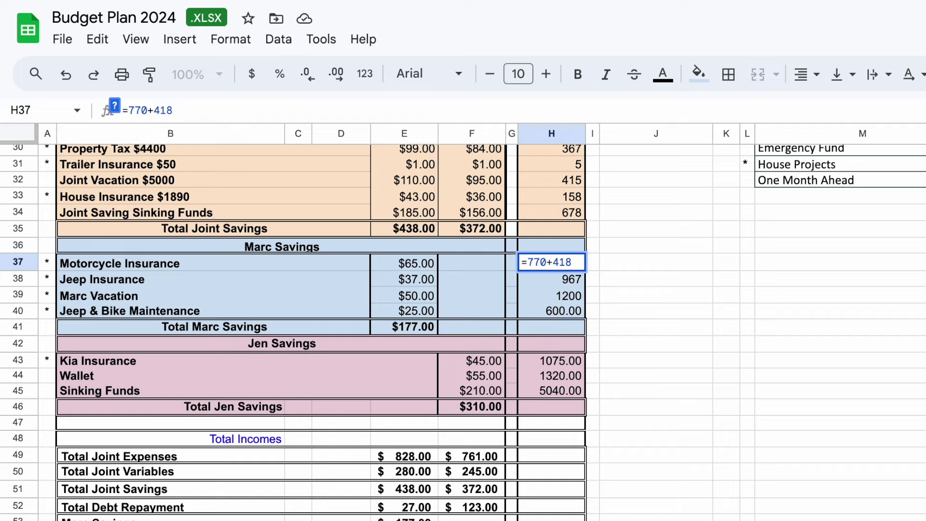
{"action": "key", "text": "Return"}
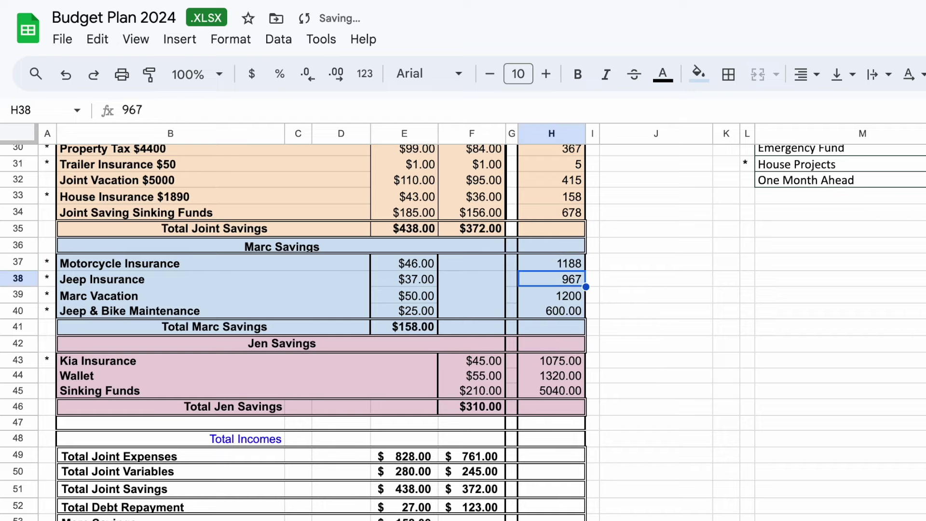
- Compare the Remaining row in the Total Incomes summary with the Bi Weekly Amount in E3
{"action": "scroll", "coordinate": [326, 330], "scroll_direction": "down", "scroll_amount": 3}
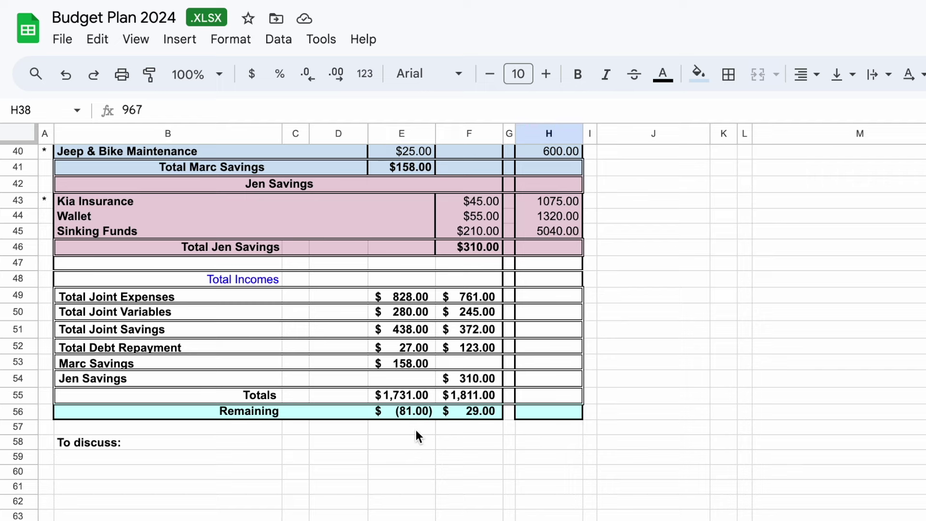
{"action": "scroll", "coordinate": [416, 430], "scroll_direction": "up", "scroll_amount": 1}
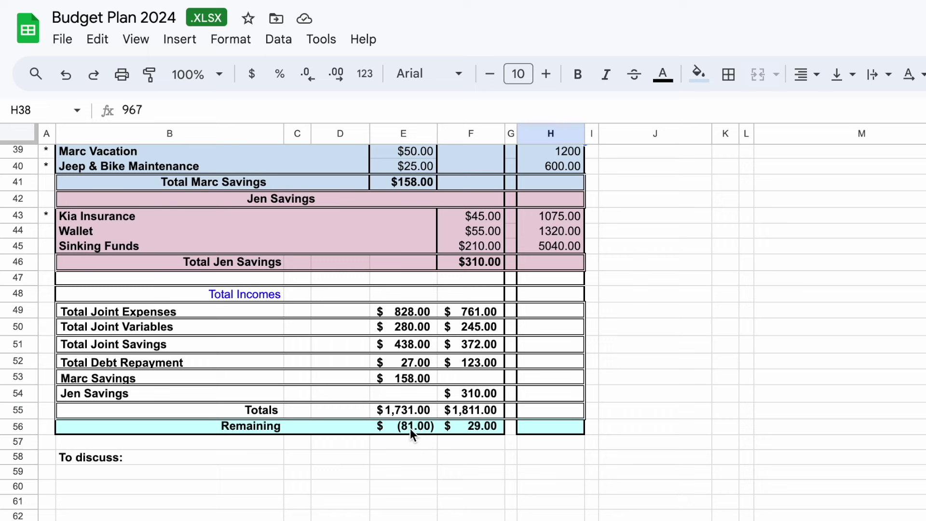
{"action": "scroll", "coordinate": [411, 429], "scroll_direction": "up", "scroll_amount": 7}
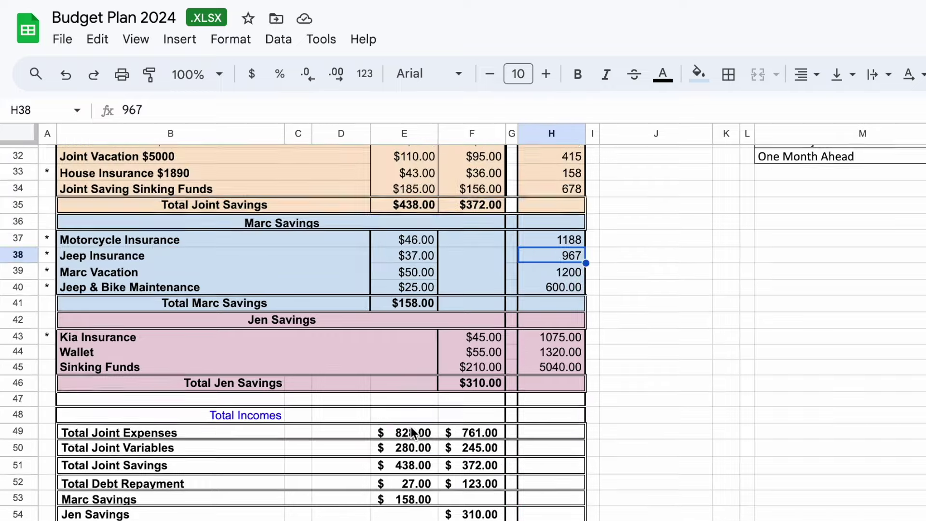
{"action": "scroll", "coordinate": [411, 426], "scroll_direction": "up", "scroll_amount": 5}
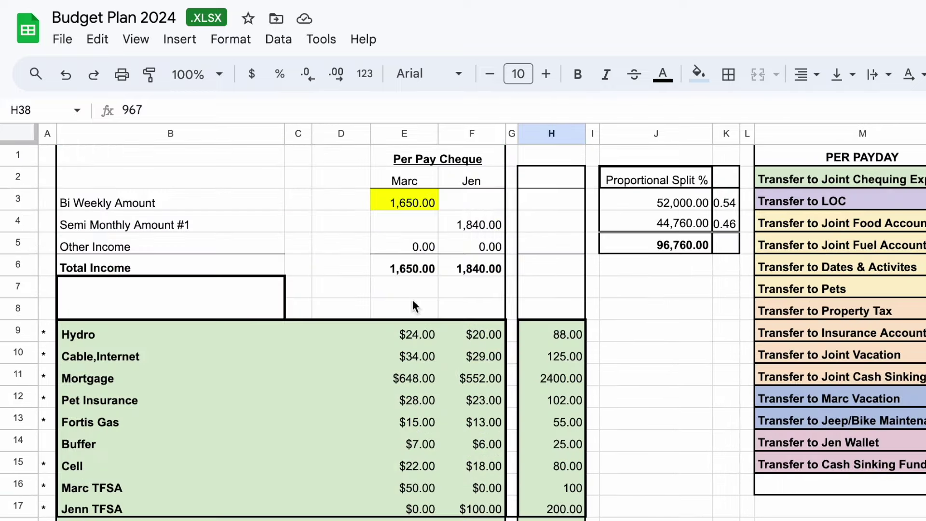
{"action": "left_click", "coordinate": [417, 206]}
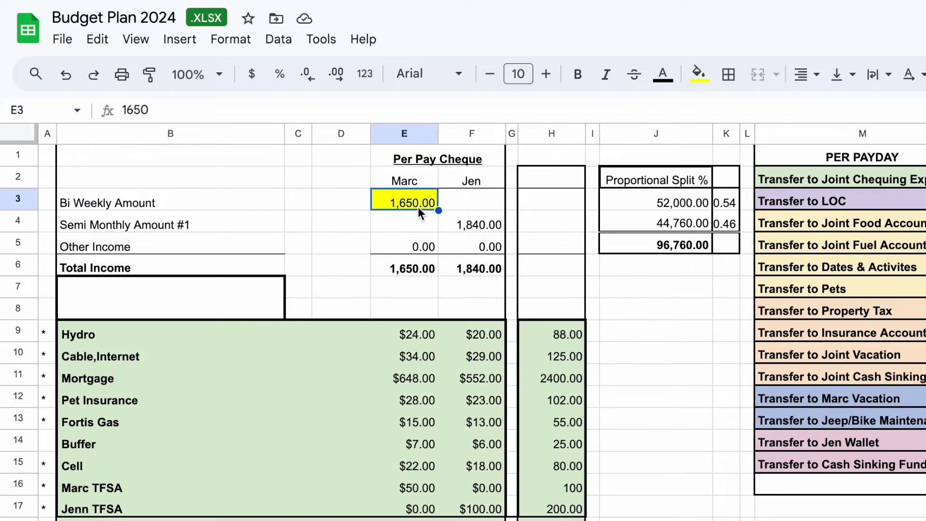
{"action": "scroll", "coordinate": [417, 207], "scroll_direction": "down", "scroll_amount": 5}
{"action": "scroll", "coordinate": [418, 207], "scroll_direction": "down", "scroll_amount": 5}
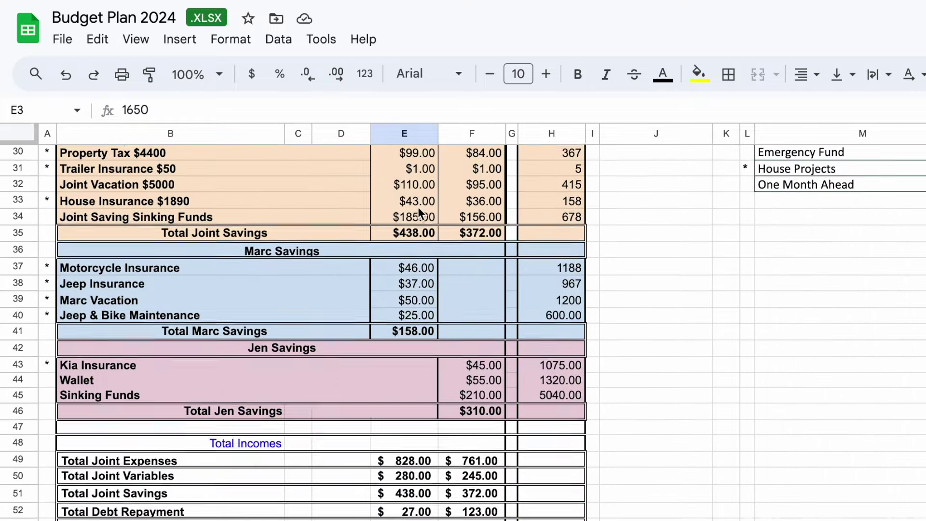
- Add 500 to the Motorcycle Insurance formula in H37, making it =770+418+500
{"action": "scroll", "coordinate": [418, 207], "scroll_direction": "up", "scroll_amount": 2}
{"action": "scroll", "coordinate": [418, 207], "scroll_direction": "up", "scroll_amount": 1}
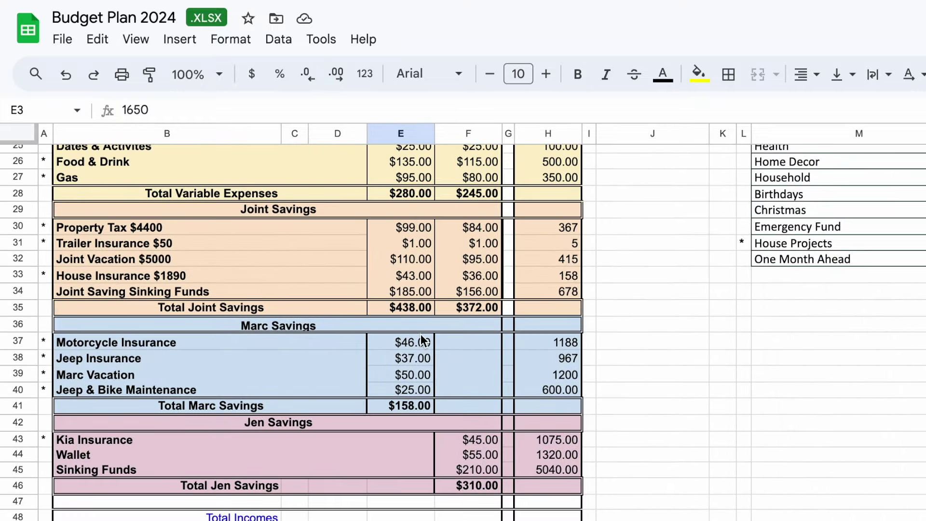
{"action": "left_click", "coordinate": [568, 347]}
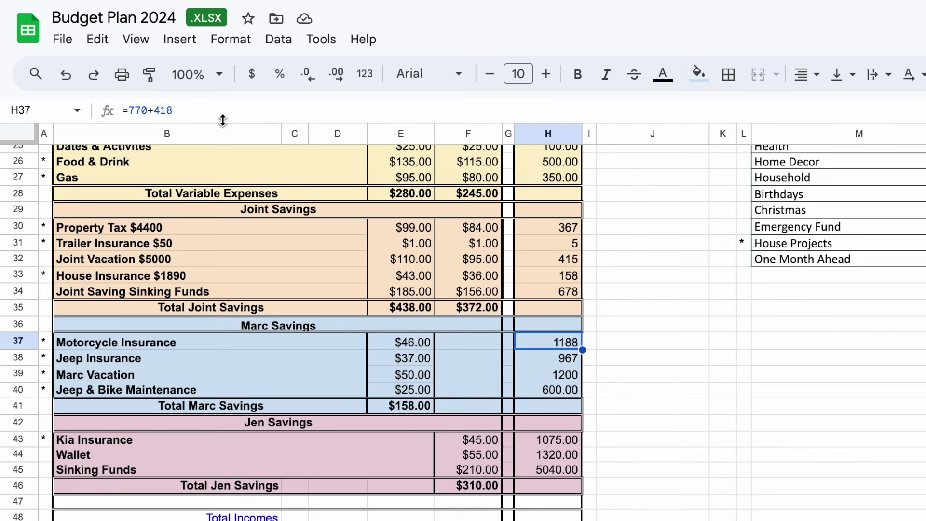
{"action": "left_click", "coordinate": [223, 112]}
{"action": "type", "text": "+500"}
{"action": "key", "text": "Return"}
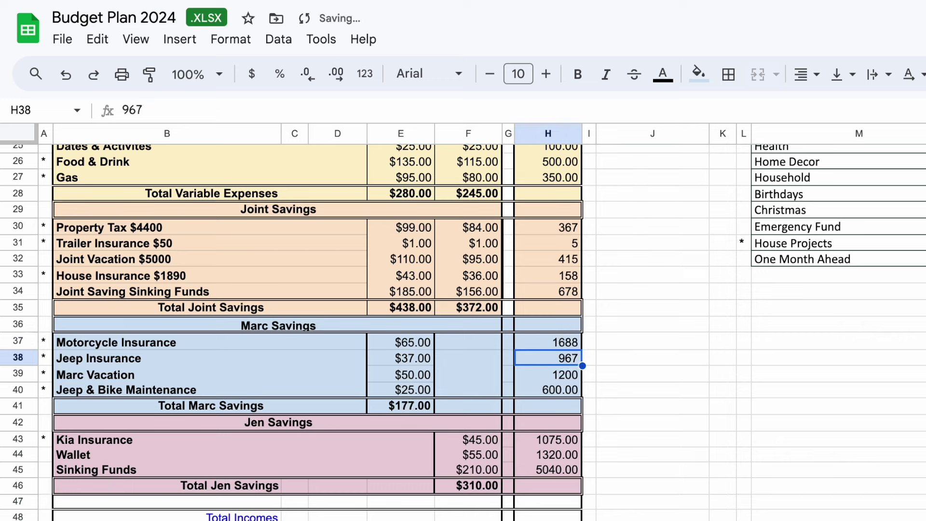
- Enter the note "- adding $500 for second bike insurance" in B60, under the To discuss heading
{"action": "scroll", "coordinate": [301, 375], "scroll_direction": "down", "scroll_amount": 7}
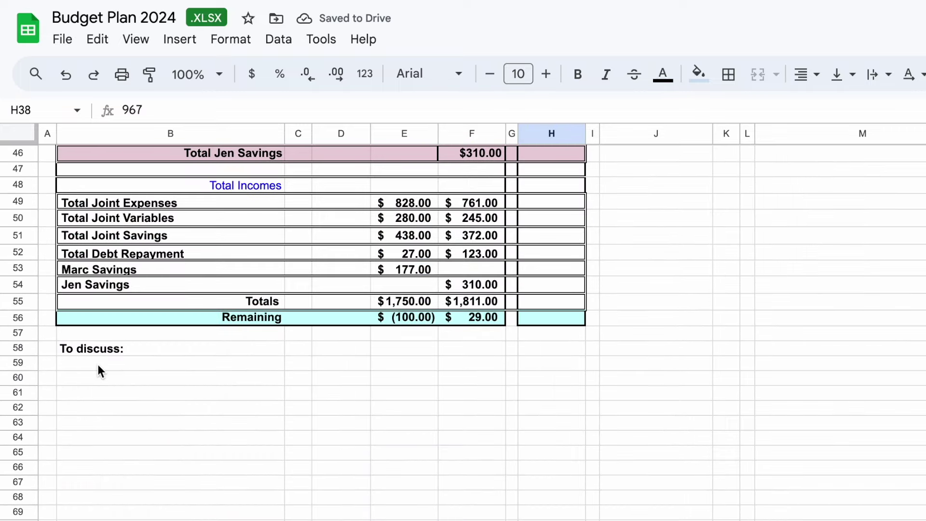
{"action": "left_click", "coordinate": [98, 363]}
{"action": "left_click", "coordinate": [100, 374]}
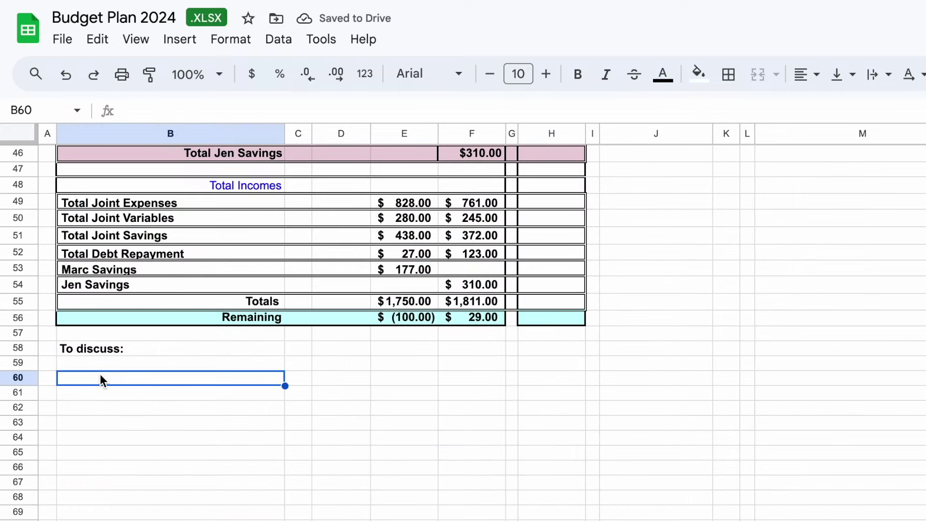
{"action": "type", "text": "- ad"}
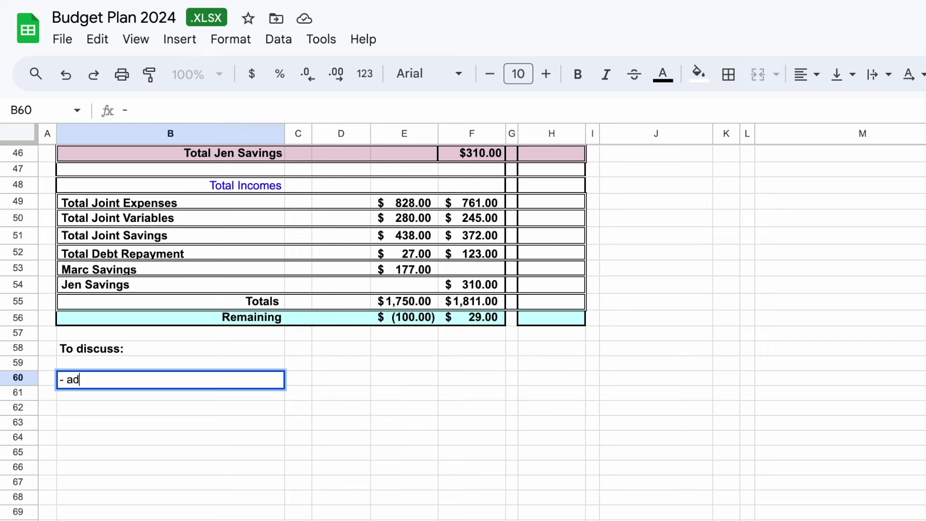
{"action": "type", "text": "ding $500"}
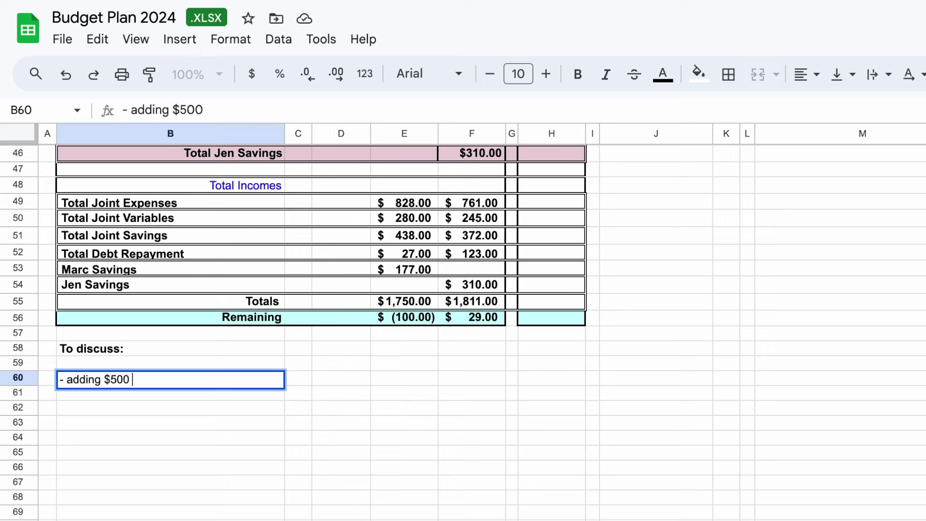
{"action": "type", "text": " for second bike insurance"}
{"action": "key", "text": "Return"}
- Enter the discussion notes "- increasing per pay contribution" in B61 and "- higher property tax" in B62
{"action": "type", "text": "- increasing "}
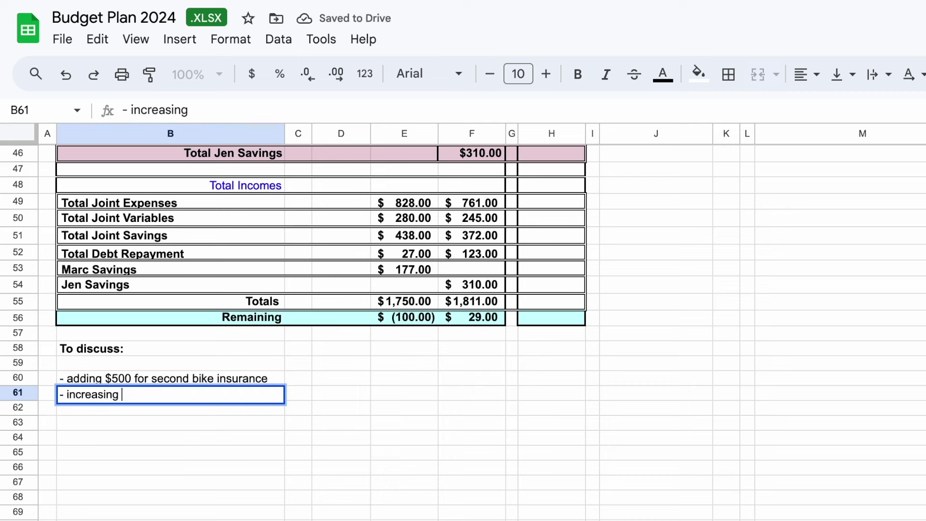
{"action": "type", "text": "per pay co"}
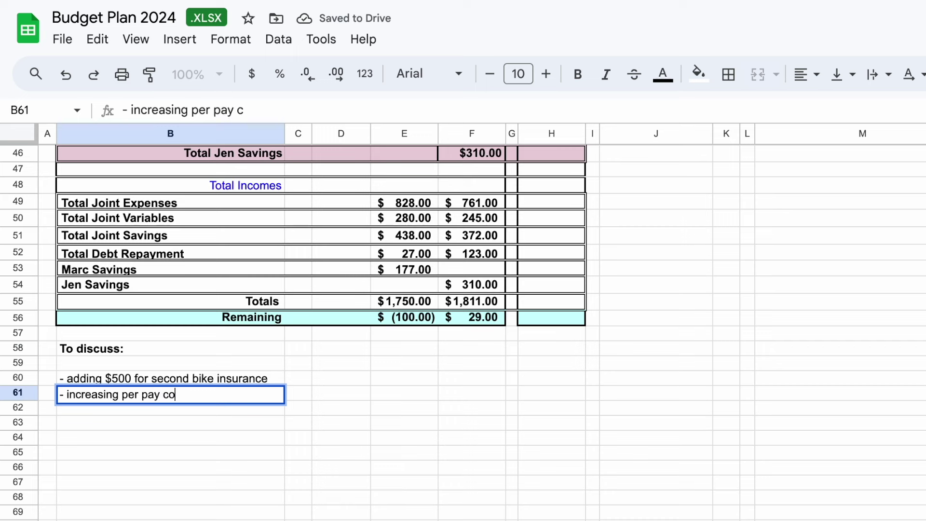
{"action": "type", "text": "ntribution"}
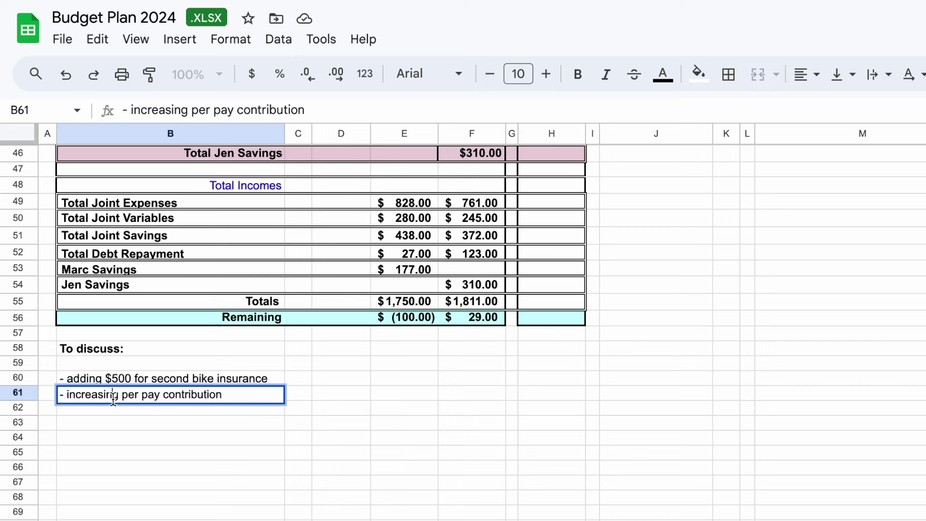
{"action": "left_click", "coordinate": [120, 415]}
{"action": "type", "text": "-"}
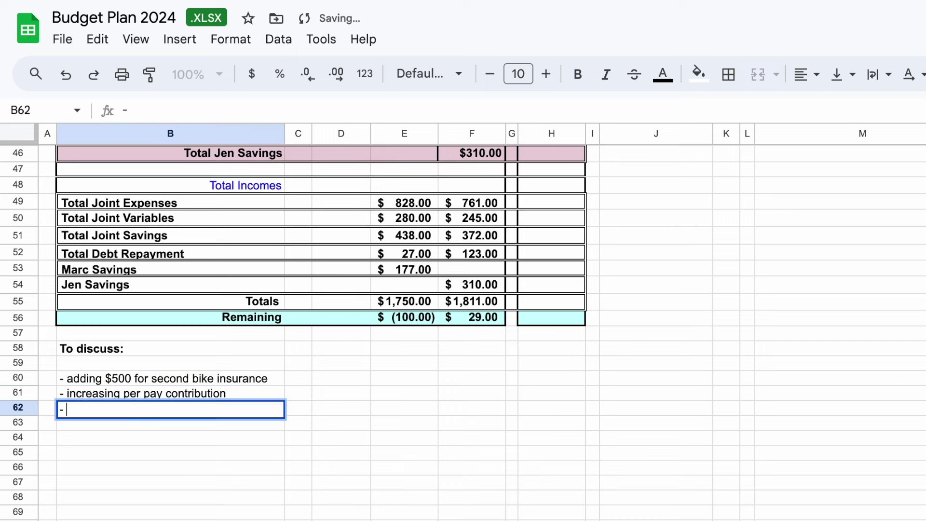
{"action": "type", "text": " higher "}
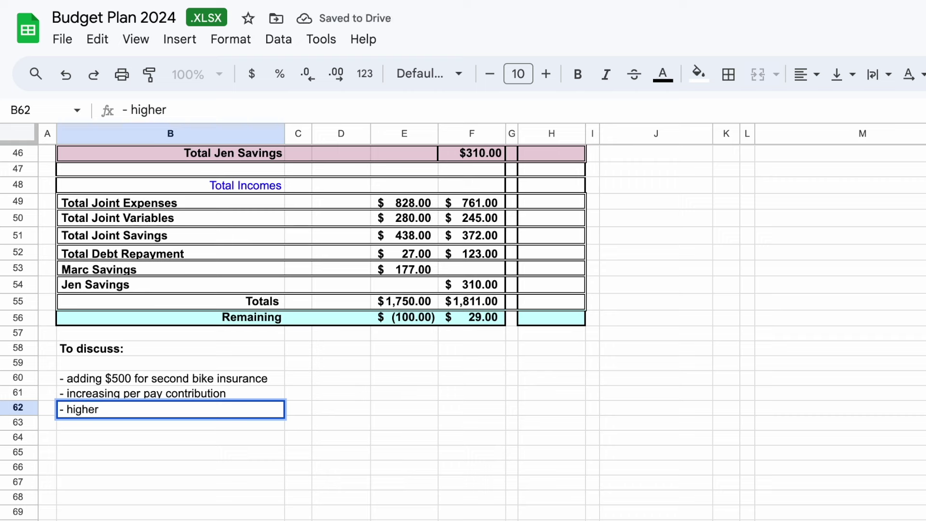
{"action": "type", "text": "property tax"}
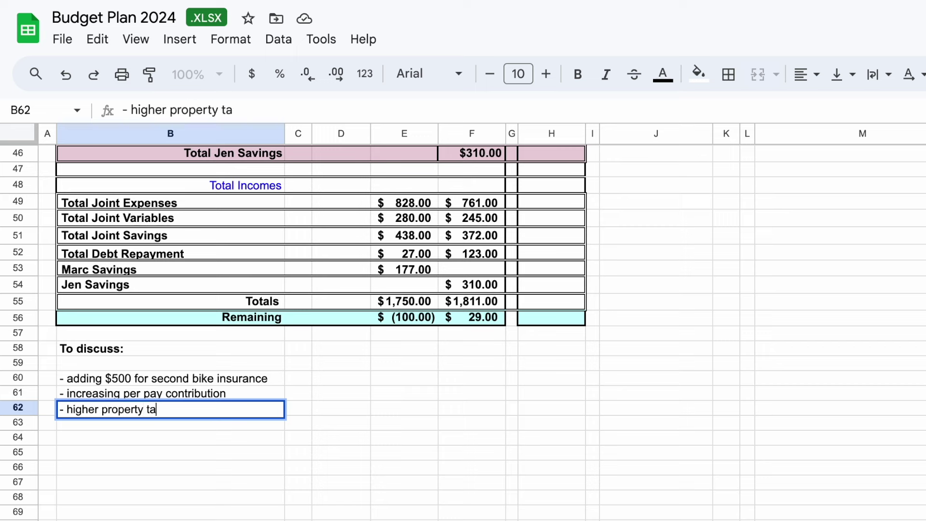
{"action": "key", "text": "Return"}
- Enter the note "- higher house insurance" in B63 and remove its bold formatting to match the other notes
{"action": "type", "text": "- higher"}
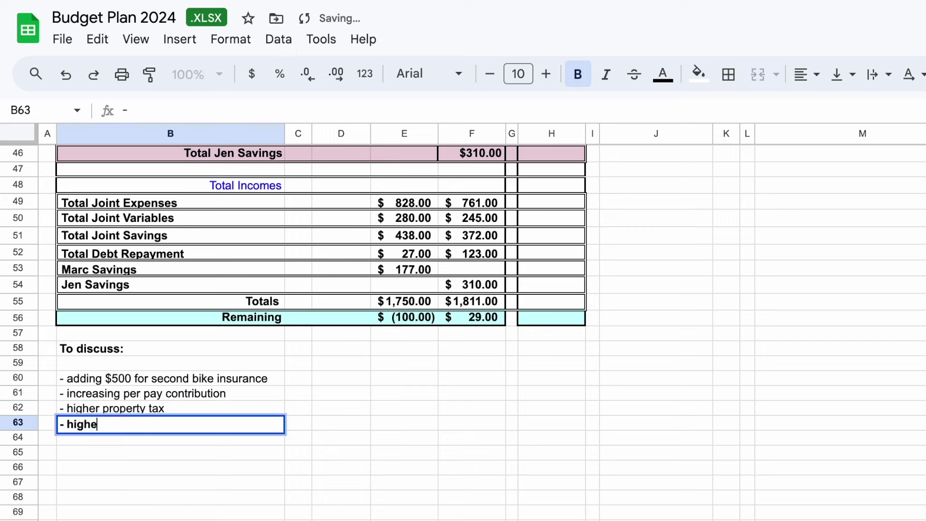
{"action": "key", "text": "BackSpace"}
{"action": "key", "text": "BackSpace"}
{"action": "type", "text": "er h"}
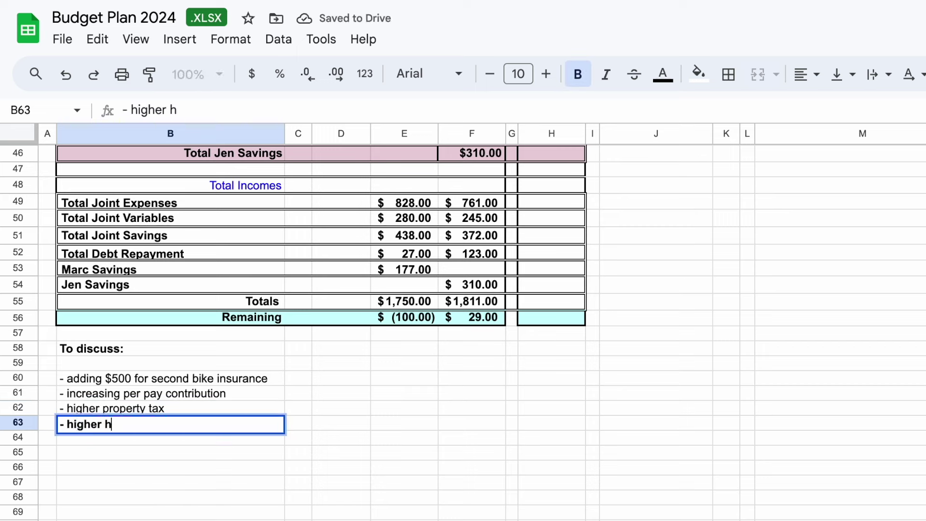
{"action": "type", "text": "ouse insurance"}
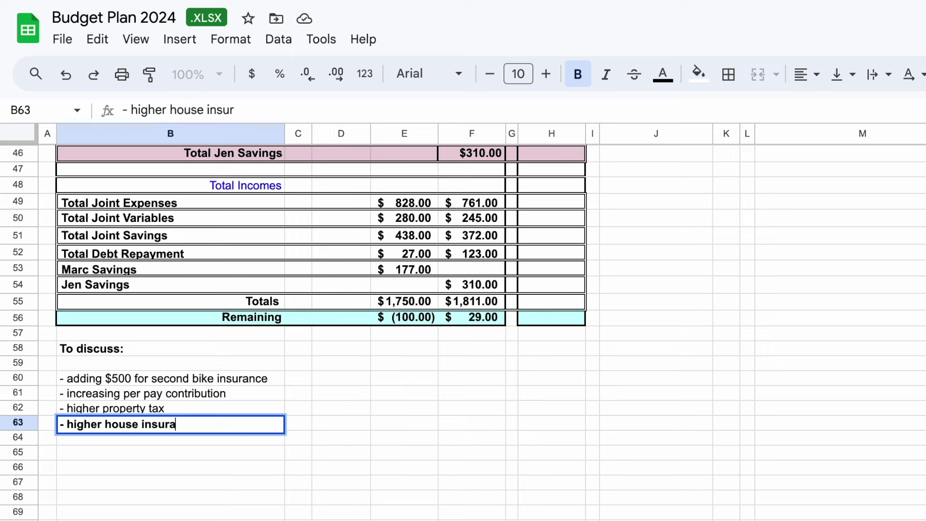
{"action": "left_click", "coordinate": [135, 411]}
{"action": "left_click", "coordinate": [138, 423]}
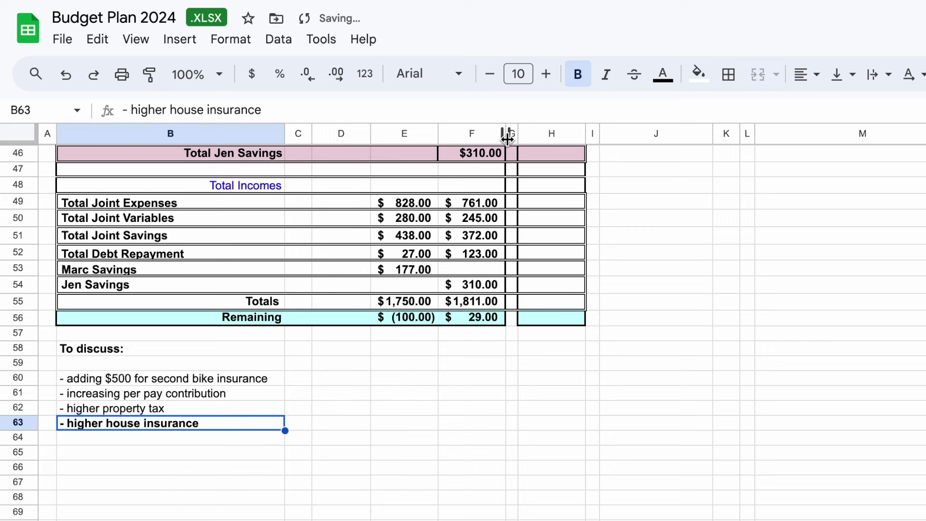
{"action": "left_click", "coordinate": [576, 78]}
- Enter the discussion note "- increasing food and fuel amounts" in B64
{"action": "left_click", "coordinate": [218, 442]}
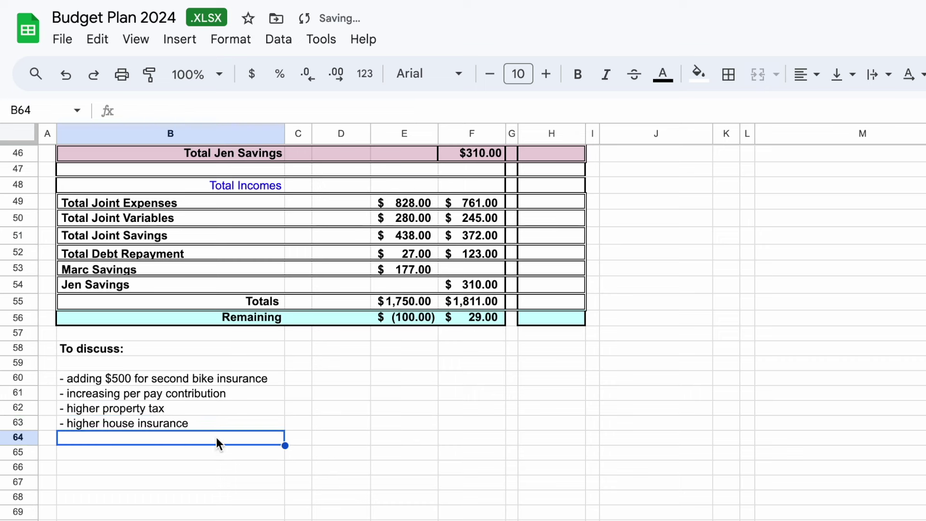
{"action": "type", "text": "-"}
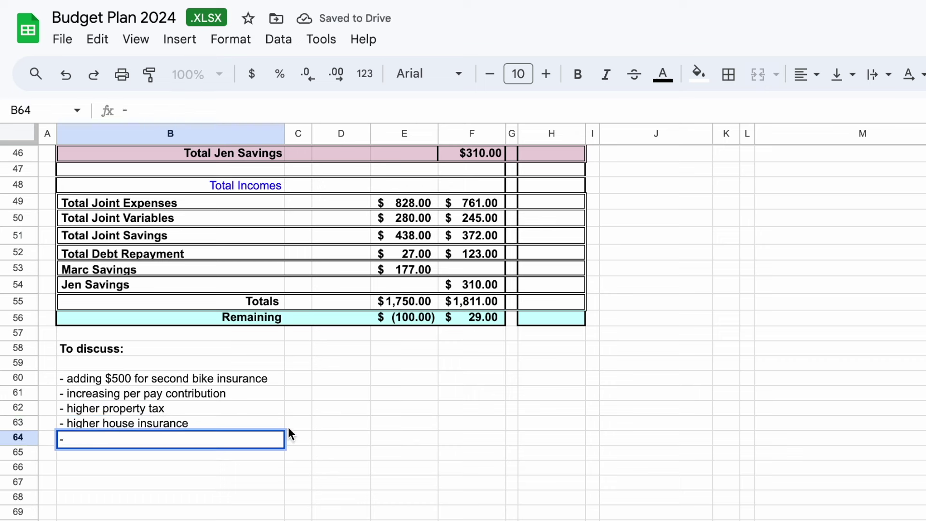
{"action": "type", "text": " increase"}
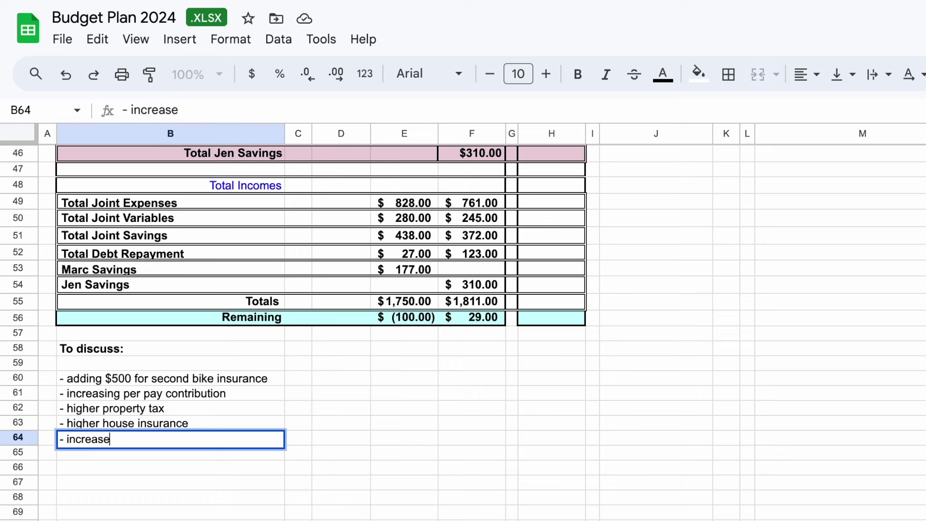
{"action": "type", "text": "ing food and fuel "}
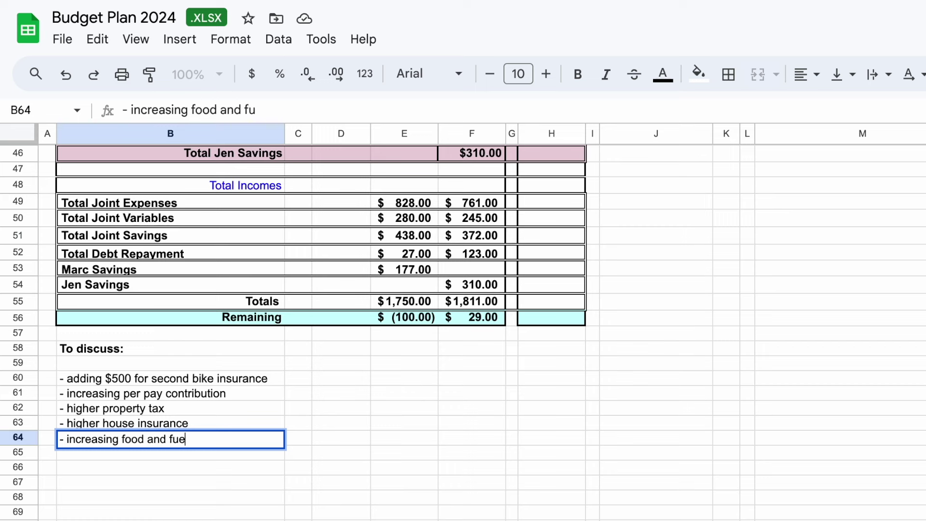
{"action": "type", "text": "amounts"}
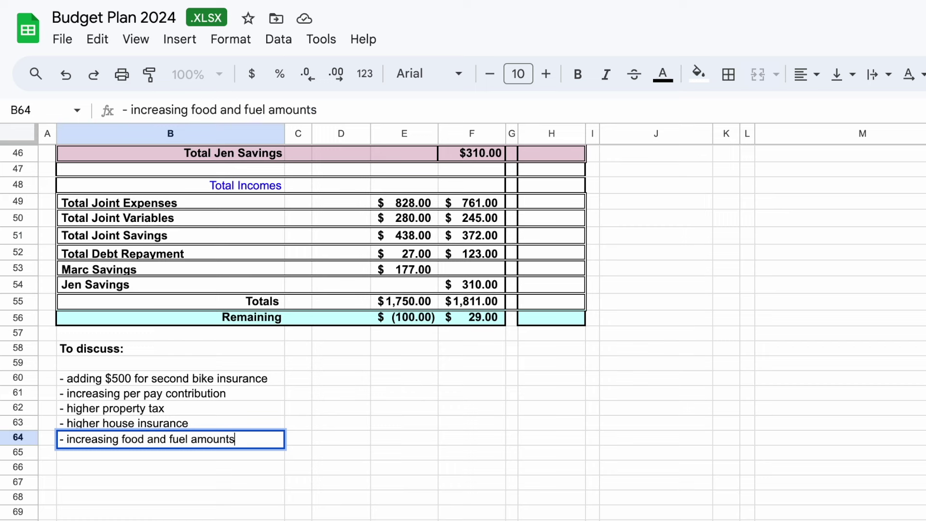
{"action": "left_click", "coordinate": [310, 415]}
- Review the draft budget's expense and savings sections, the Remaining row, the incomes and the Per Payday transfer table
{"action": "scroll", "coordinate": [378, 421], "scroll_direction": "up", "scroll_amount": 6}
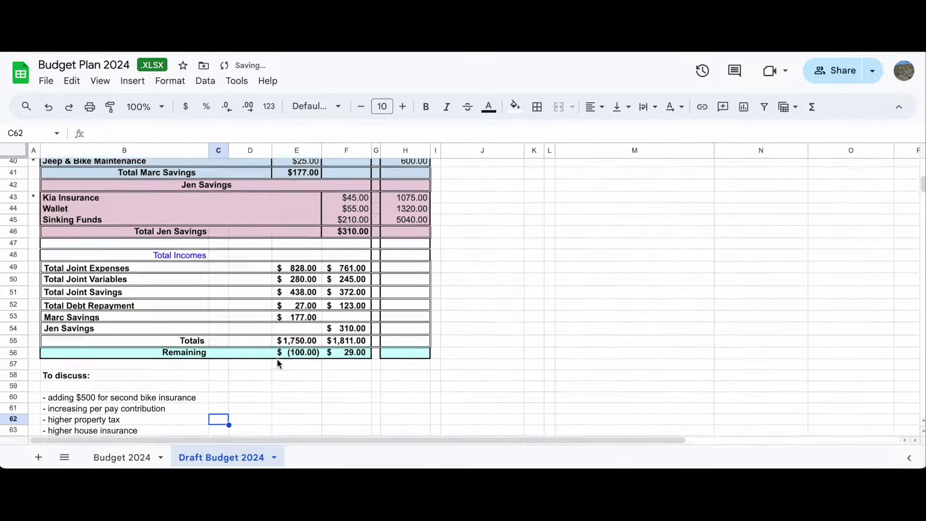
{"action": "scroll", "coordinate": [277, 361], "scroll_direction": "up", "scroll_amount": 7}
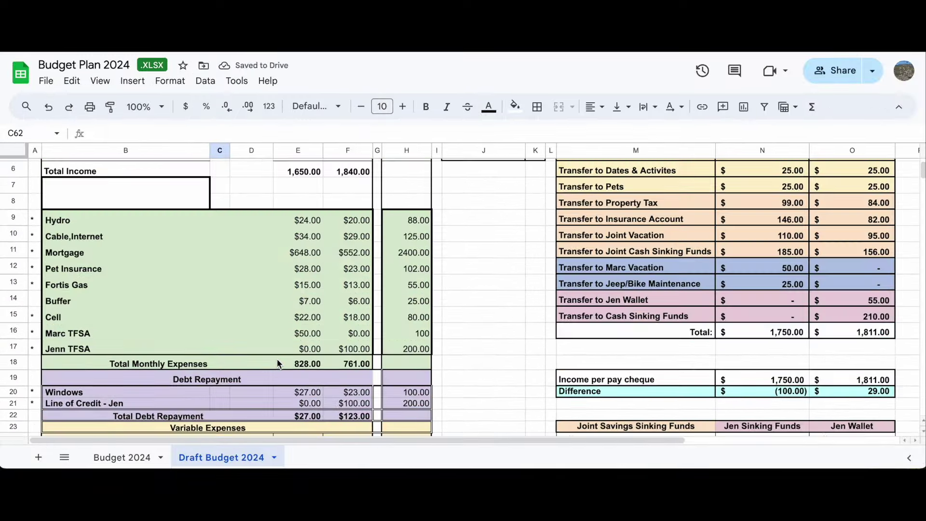
{"action": "scroll", "coordinate": [278, 363], "scroll_direction": "down", "scroll_amount": 7}
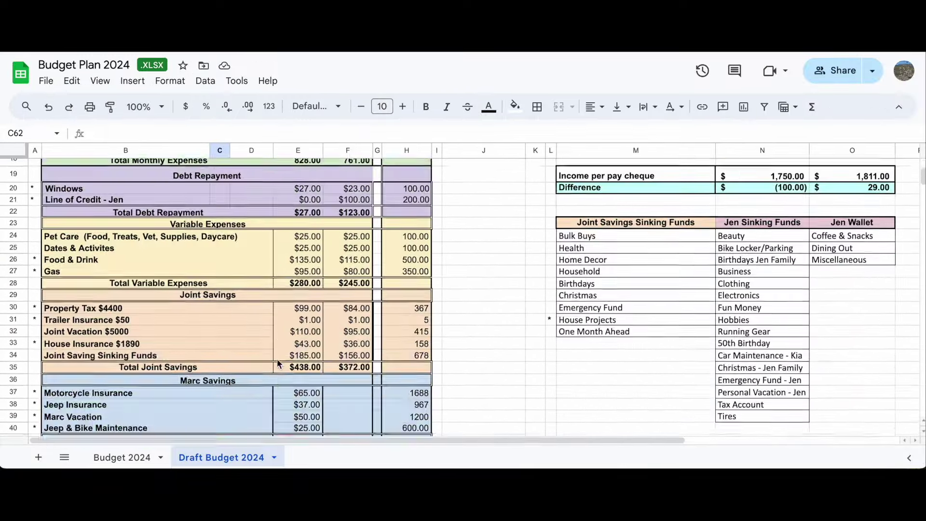
{"action": "scroll", "coordinate": [278, 362], "scroll_direction": "down", "scroll_amount": 5}
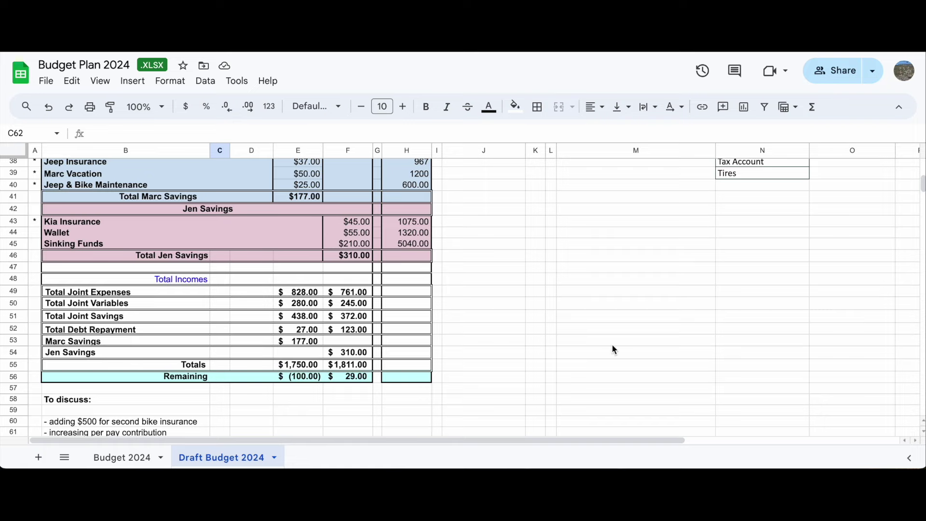
{"action": "scroll", "coordinate": [545, 323], "scroll_direction": "up", "scroll_amount": 10}
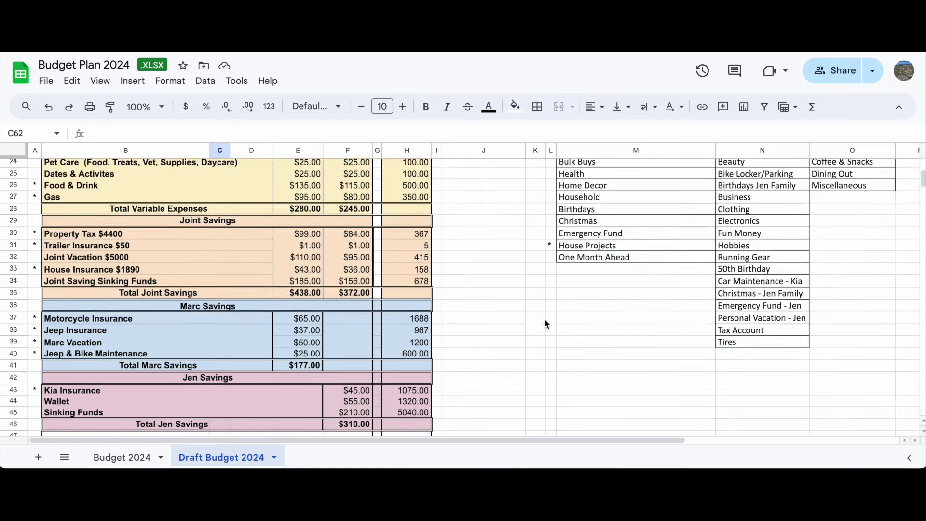
{"action": "scroll", "coordinate": [545, 323], "scroll_direction": "up", "scroll_amount": 1}
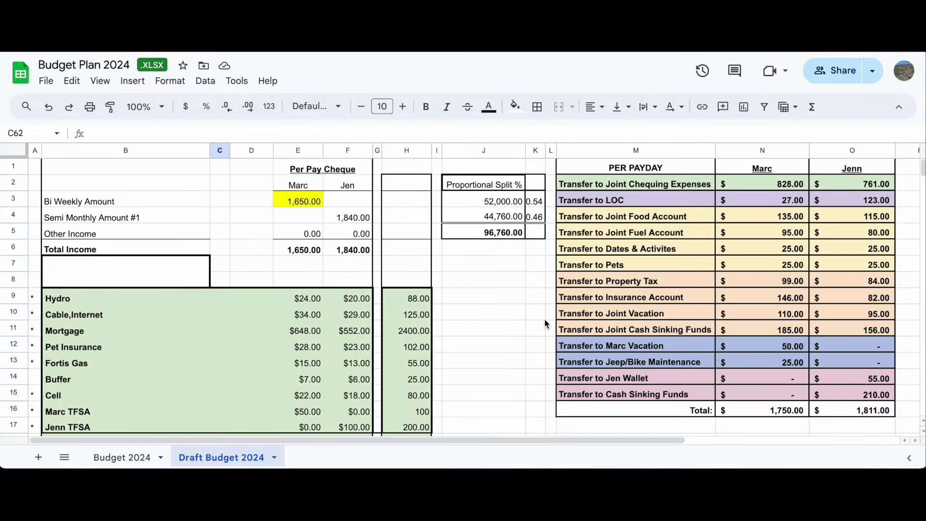
{"action": "left_click", "coordinate": [470, 266]}
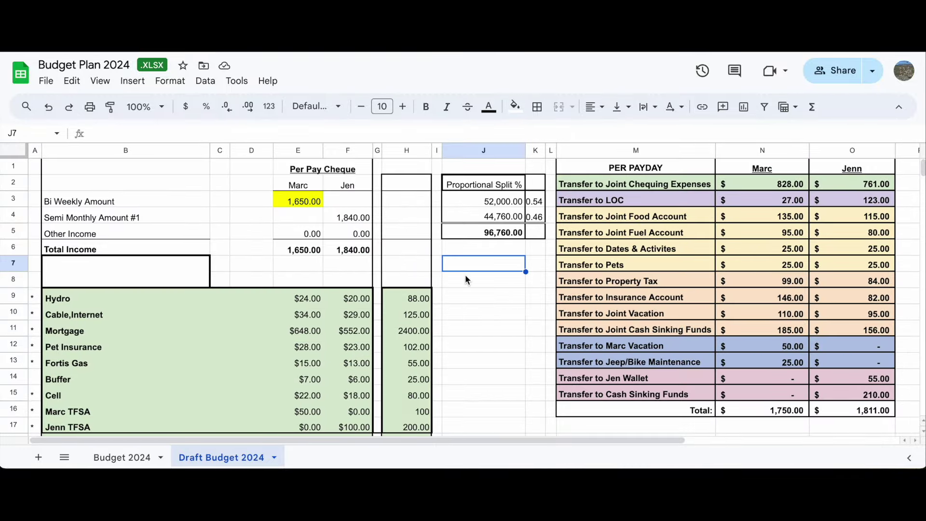